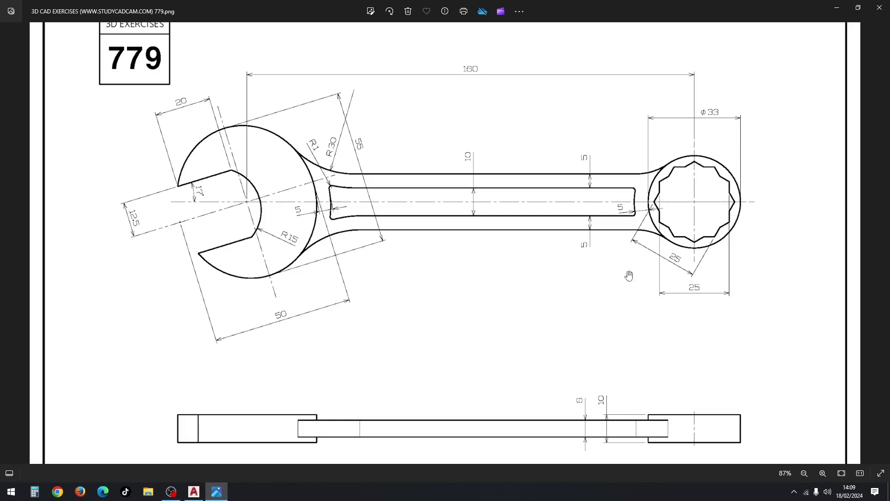
Step: Switch from the wrench reference image in Photos to AutoCAD 2020's start screen
{"action": "left_click", "coordinate": [194, 491]}
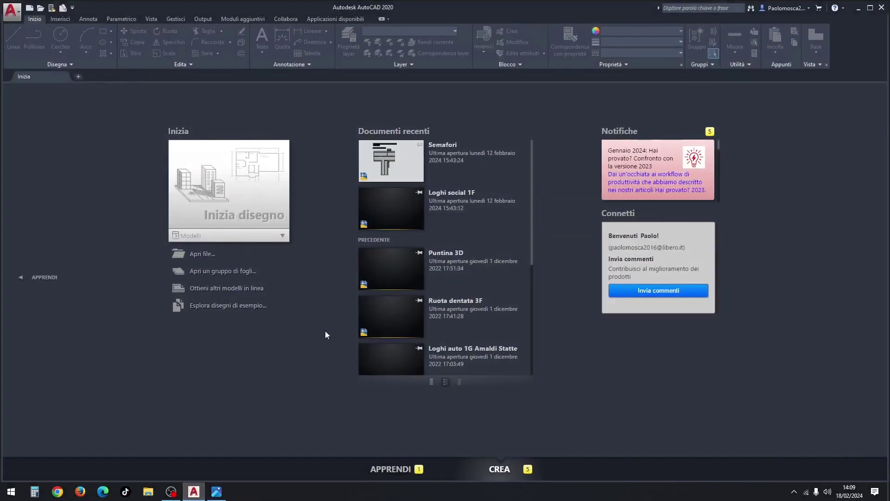
Step: Start a new blank drawing with the grid off and ortho on
{"action": "left_click", "coordinate": [252, 199]}
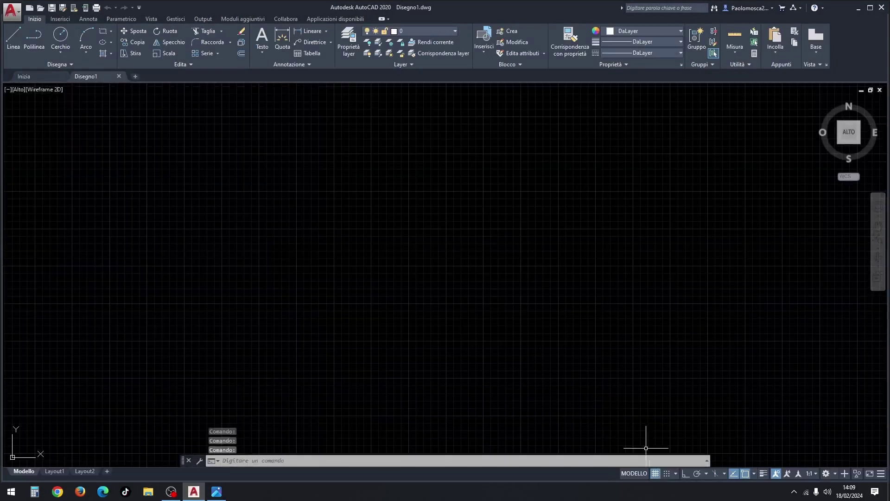
{"action": "left_click", "coordinate": [655, 474]}
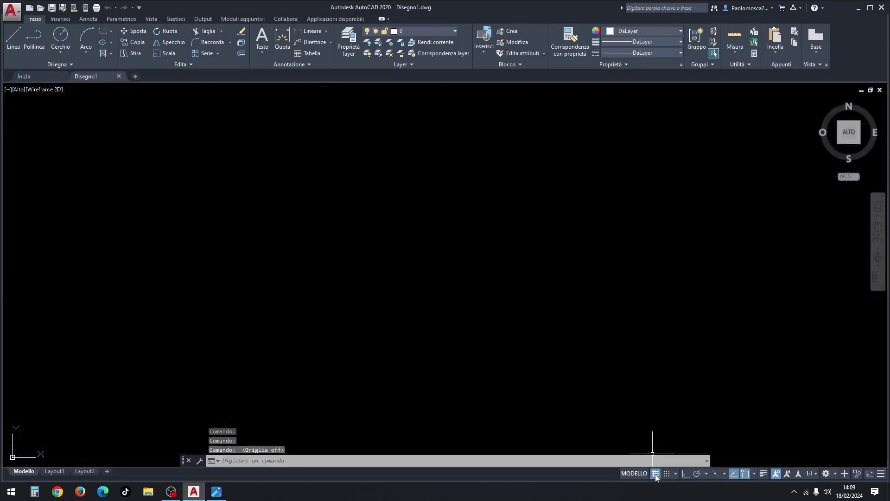
{"action": "left_click", "coordinate": [687, 476]}
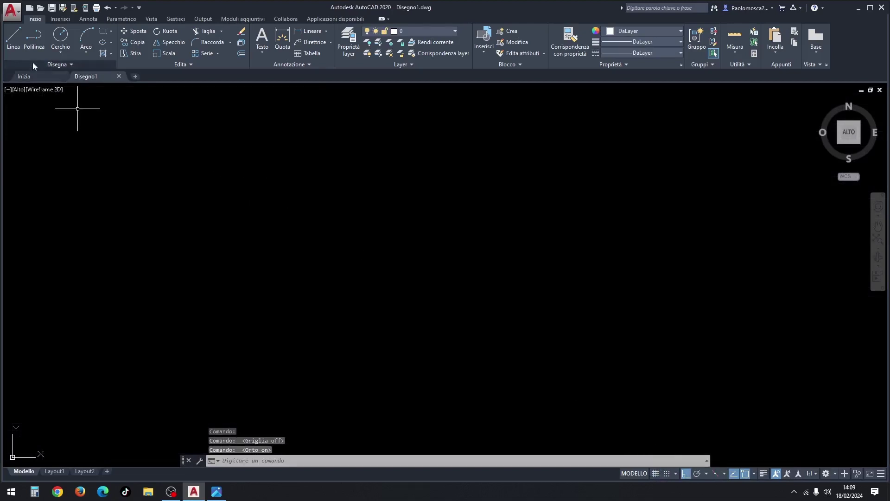
Step: Draw a 160-unit horizontal line
{"action": "left_click", "coordinate": [14, 37]}
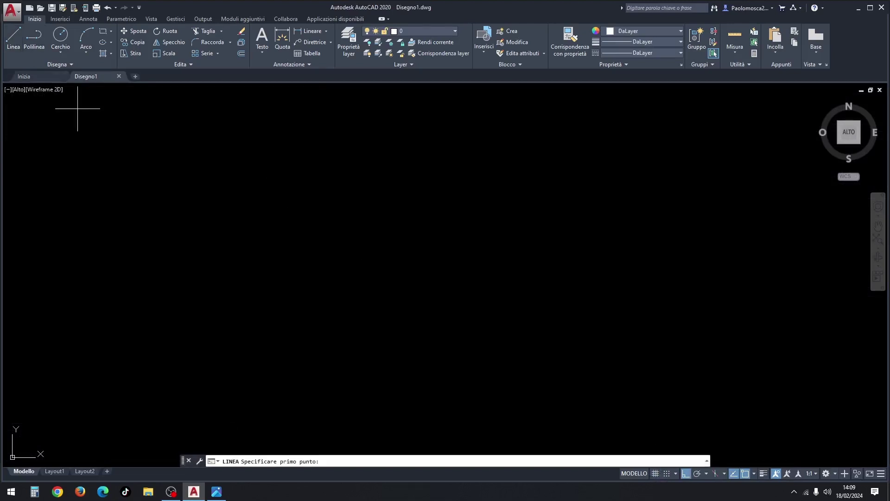
{"action": "left_click", "coordinate": [276, 231]}
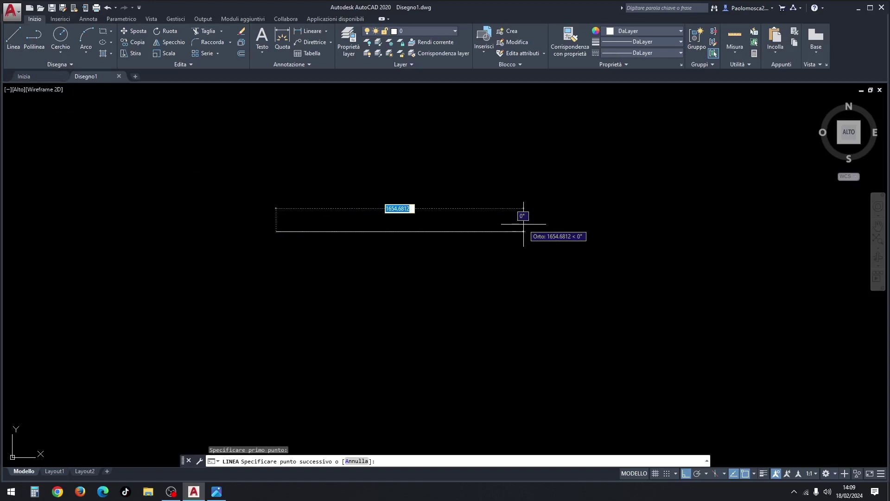
{"action": "type", "text": "160"}
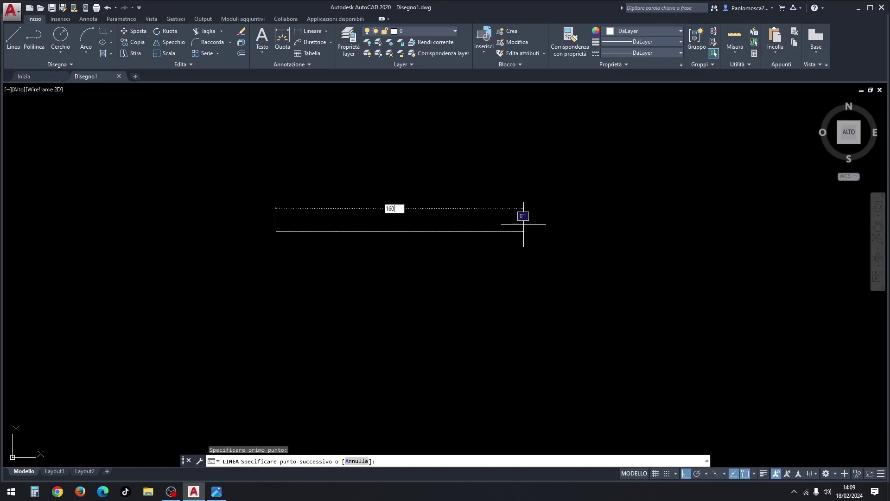
{"action": "key", "text": "Return"}
{"action": "key", "text": "Escape"}
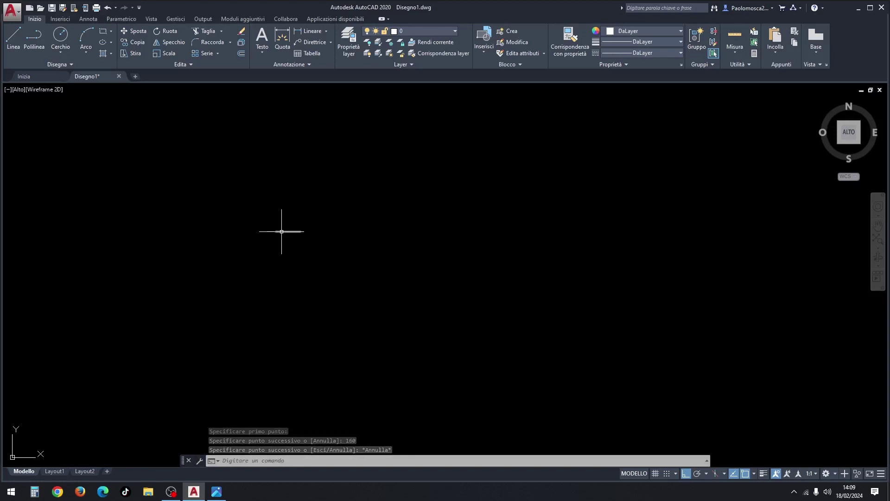
{"action": "scroll", "coordinate": [283, 232], "scroll_direction": "up", "scroll_amount": 5}
{"action": "scroll", "coordinate": [283, 232], "scroll_direction": "up", "scroll_amount": 5}
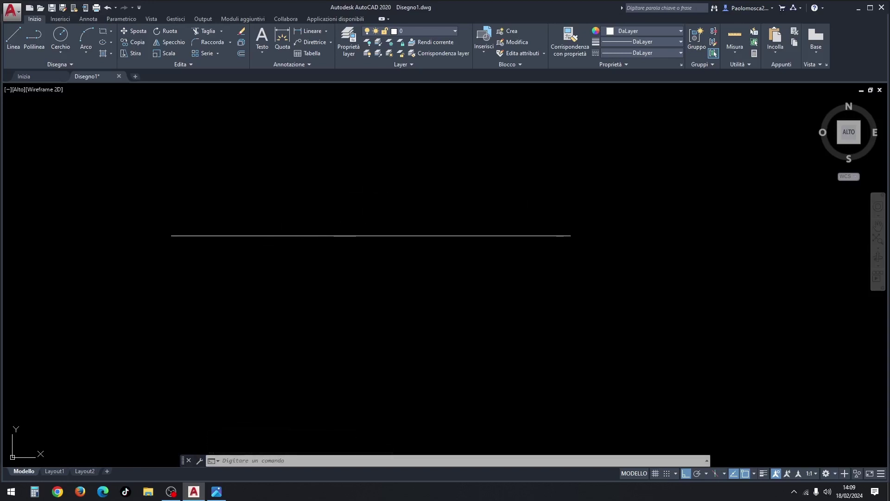
{"action": "middle_click_drag", "start_coordinate": [366, 194], "coordinate": [371, 206]}
{"action": "scroll", "coordinate": [373, 206], "scroll_direction": "up", "scroll_amount": 2}
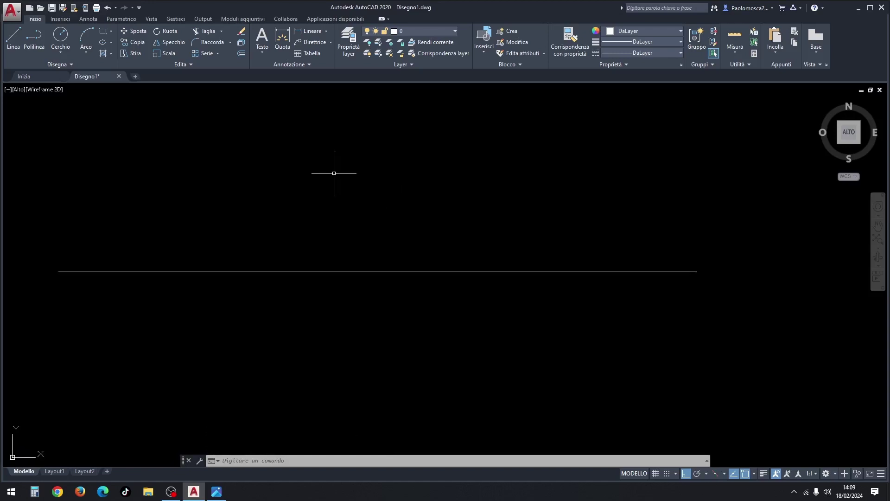
Step: Draw a 33-diameter circle centred on the line's right end
{"action": "left_click", "coordinate": [60, 53]}
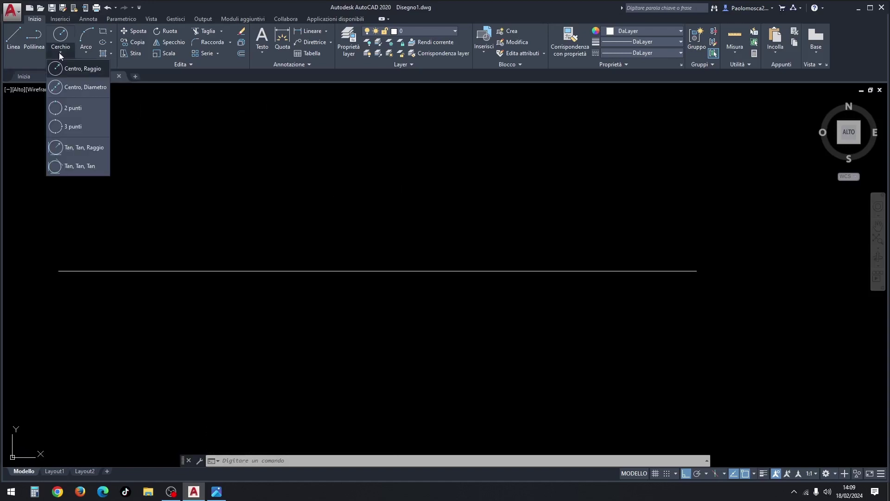
{"action": "left_click", "coordinate": [73, 88]}
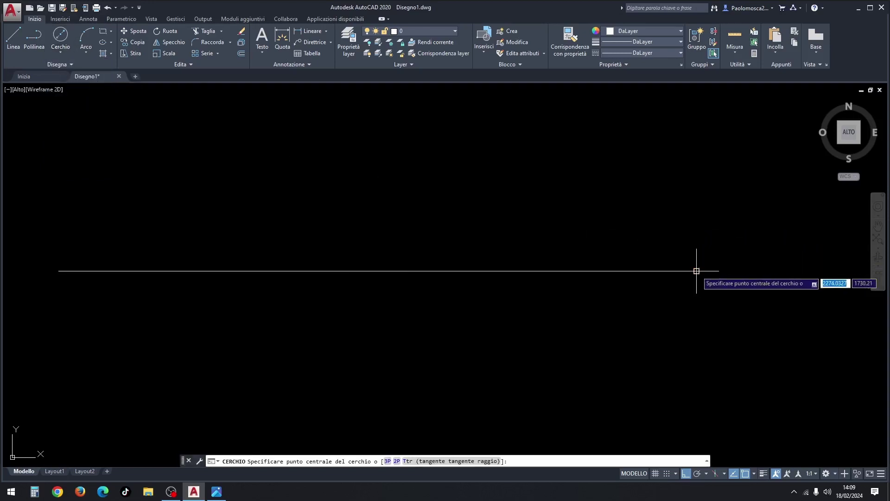
{"action": "left_click", "coordinate": [696, 271]}
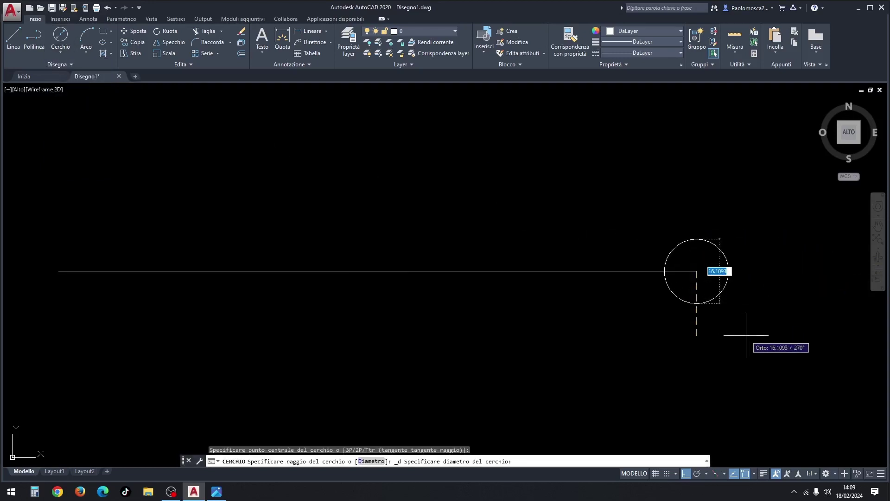
{"action": "key", "text": "BackSpace"}
{"action": "type", "text": "33"}
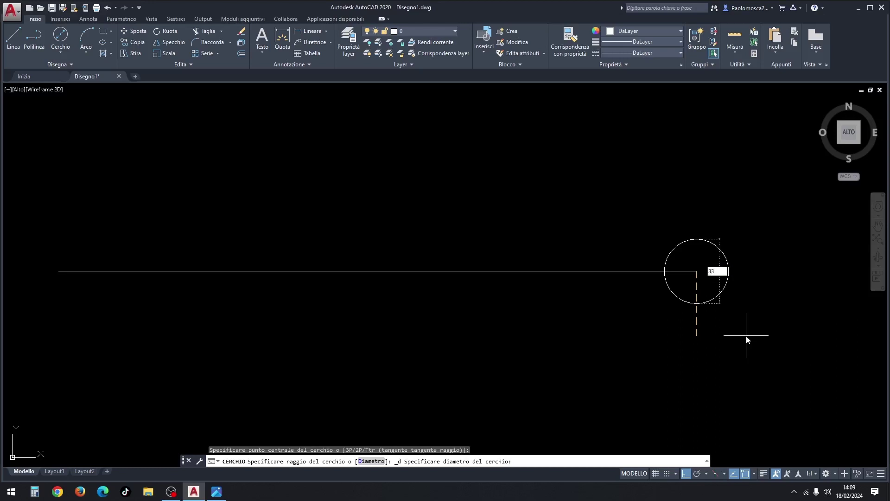
{"action": "key", "text": "Return"}
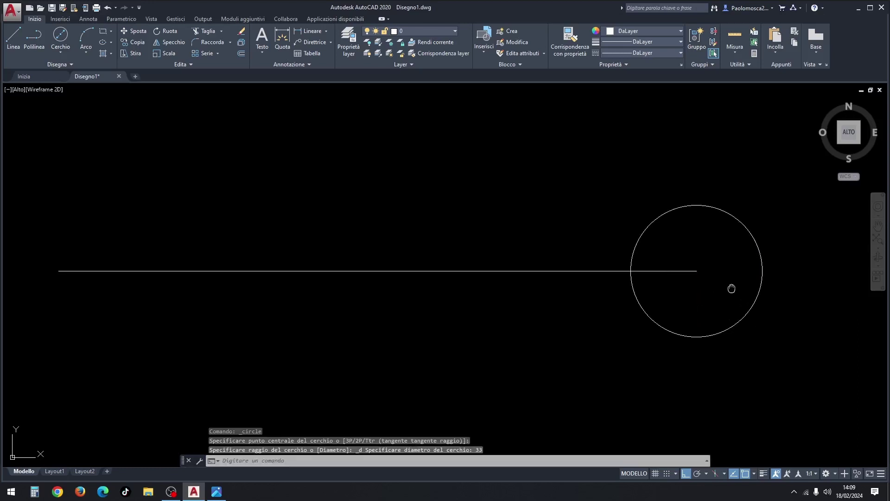
{"action": "middle_click_drag", "start_coordinate": [732, 288], "coordinate": [353, 271]}
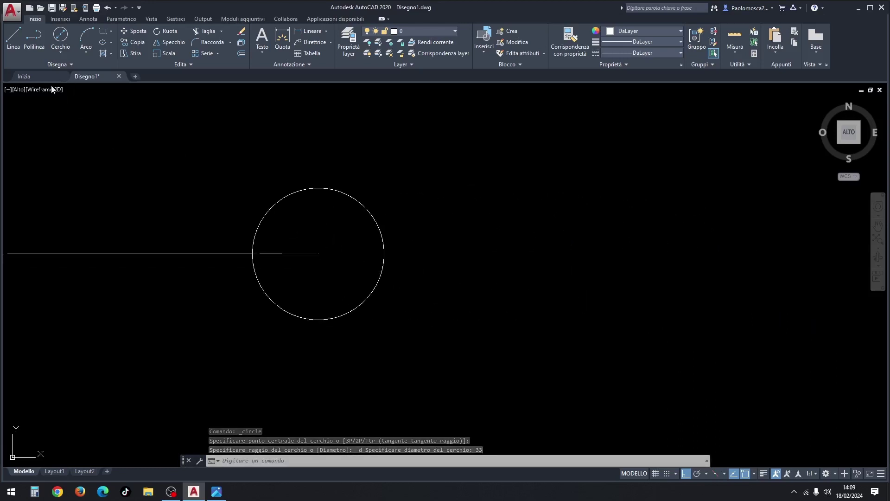
Step: Draw a 25 × 25 square from lines to the right of the circle
{"action": "left_click", "coordinate": [13, 38]}
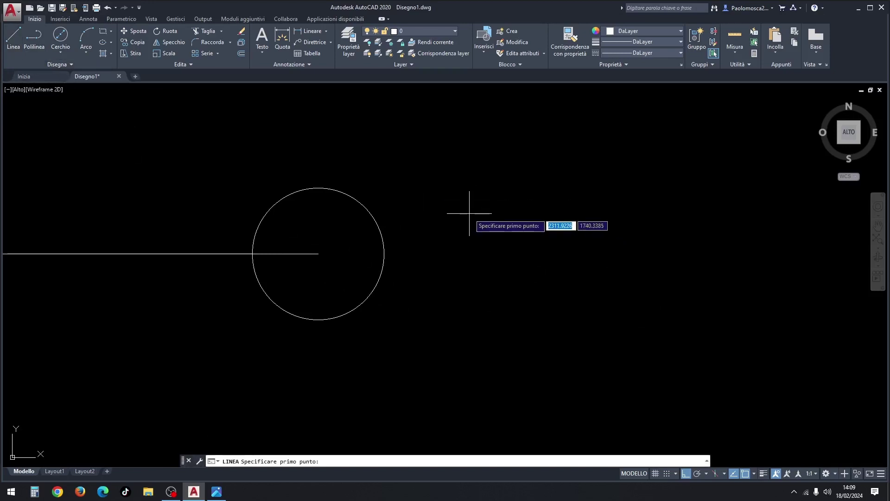
{"action": "left_click", "coordinate": [469, 213]}
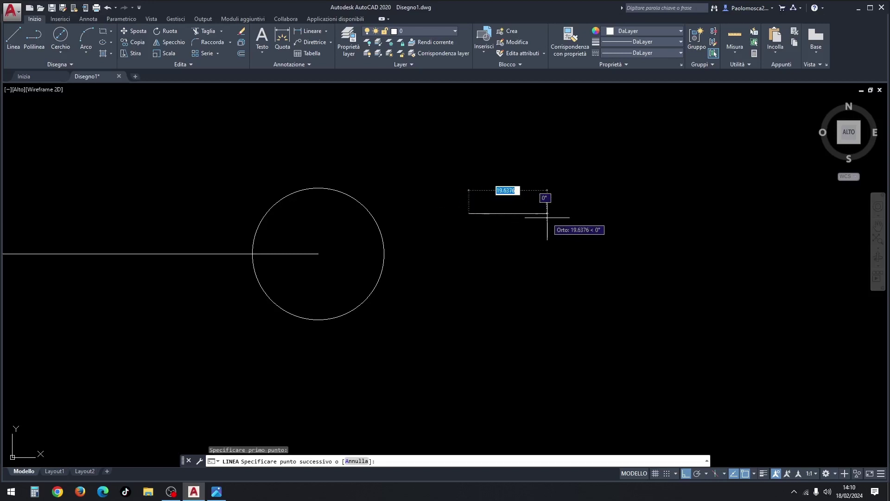
{"action": "type", "text": "25"}
{"action": "key", "text": "Return"}
{"action": "type", "text": "25"}
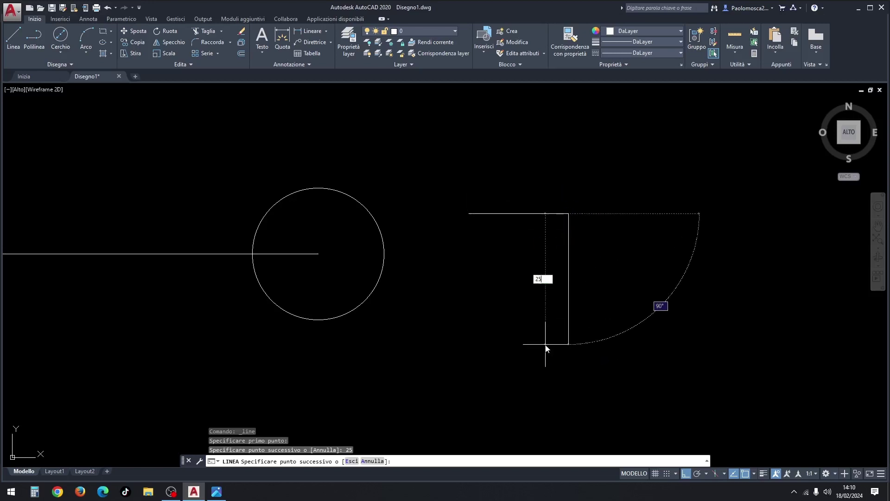
{"action": "key", "text": "Return"}
{"action": "type", "text": "25"}
{"action": "key", "text": "Return"}
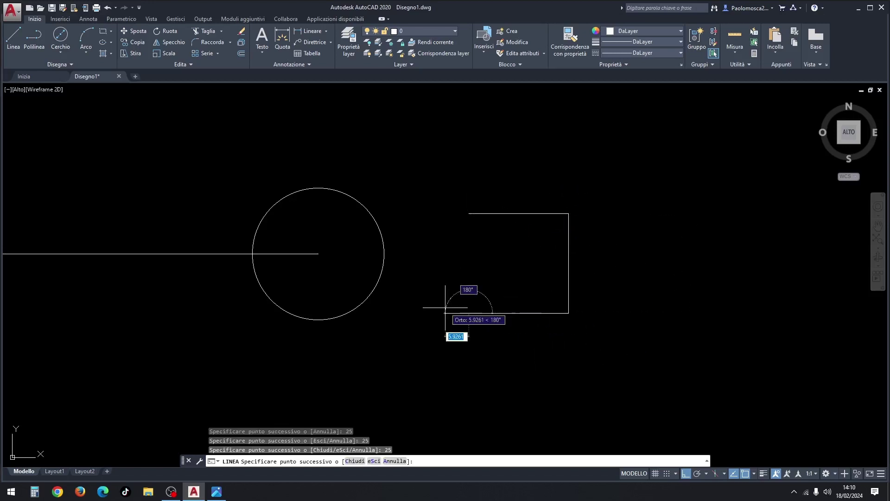
{"action": "left_click", "coordinate": [469, 214]}
{"action": "key", "text": "Escape"}
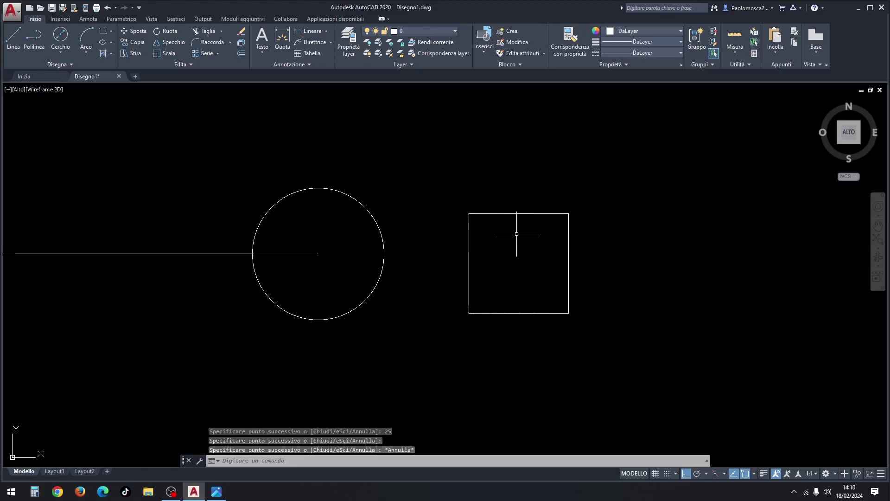
Step: Begin a polar array by window-selecting the square, then abandon it
{"action": "left_click", "coordinate": [217, 54]}
{"action": "left_click", "coordinate": [225, 104]}
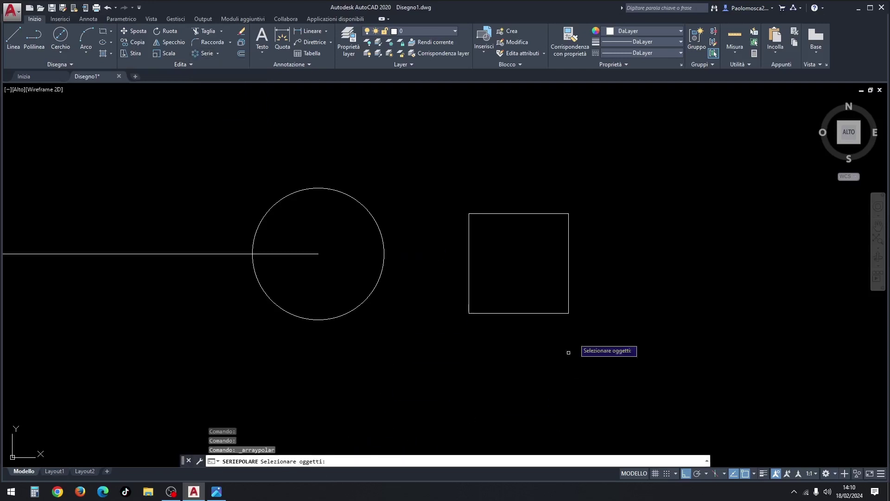
{"action": "left_click", "coordinate": [594, 194]}
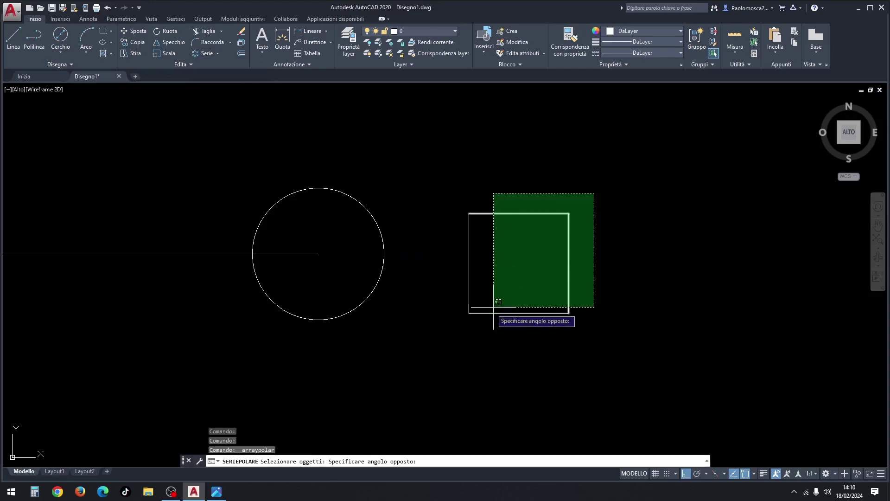
{"action": "left_click", "coordinate": [436, 351]}
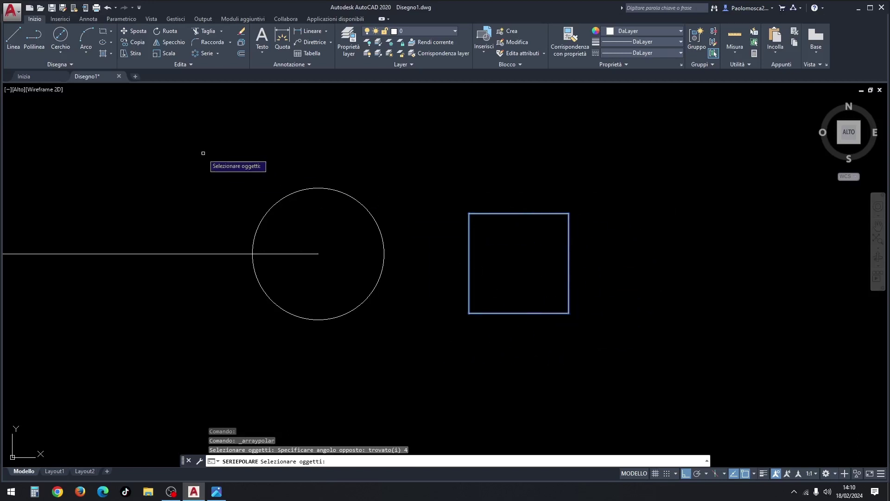
Step: Draw a line joining the square's left and right edge midpoints
{"action": "left_click", "coordinate": [13, 37]}
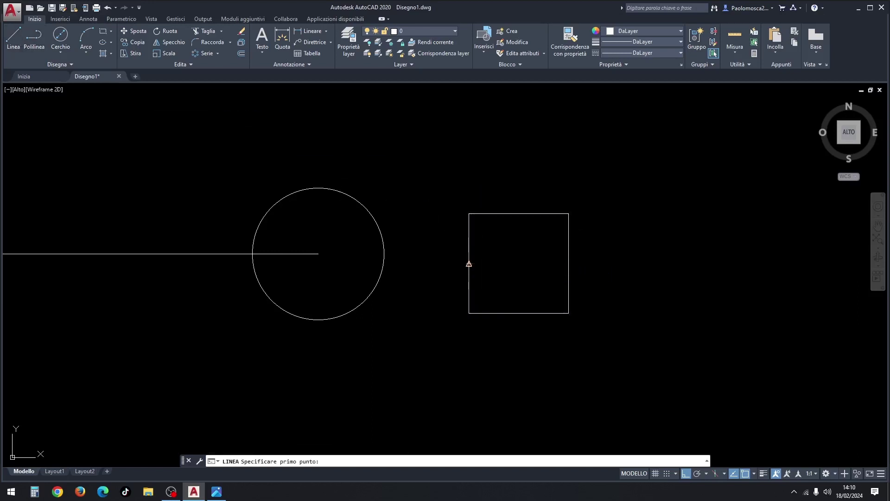
{"action": "left_click", "coordinate": [469, 264]}
{"action": "left_click", "coordinate": [568, 264]}
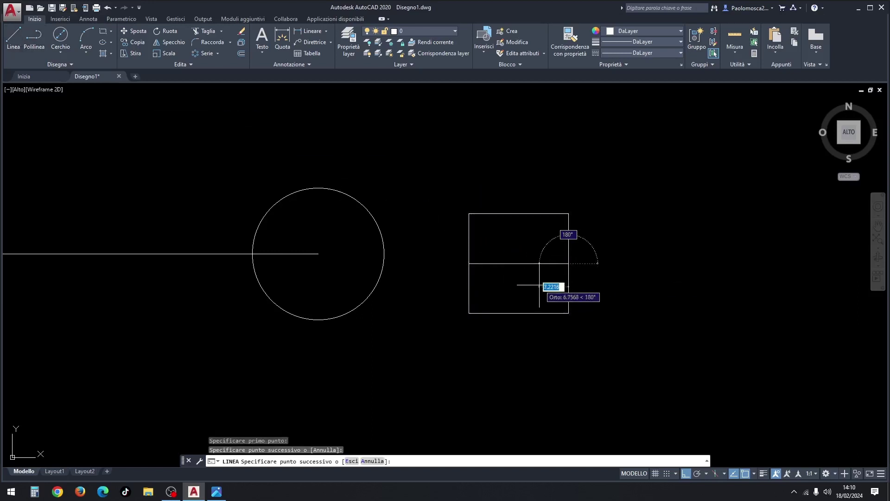
{"action": "key", "text": "Escape"}
{"action": "key", "text": "Escape"}
{"action": "key", "text": "Escape"}
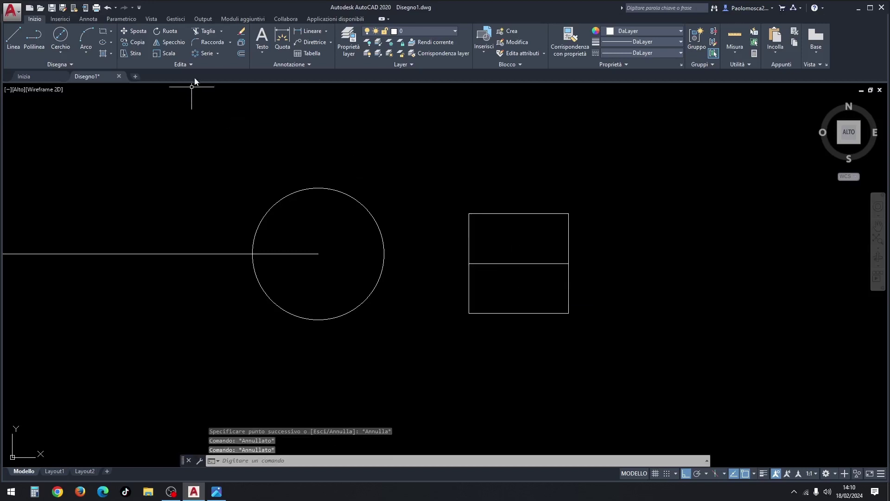
Step: Polar-array the square about its centre into 3 copies, 120° apart over 360°
{"action": "left_click", "coordinate": [204, 53]}
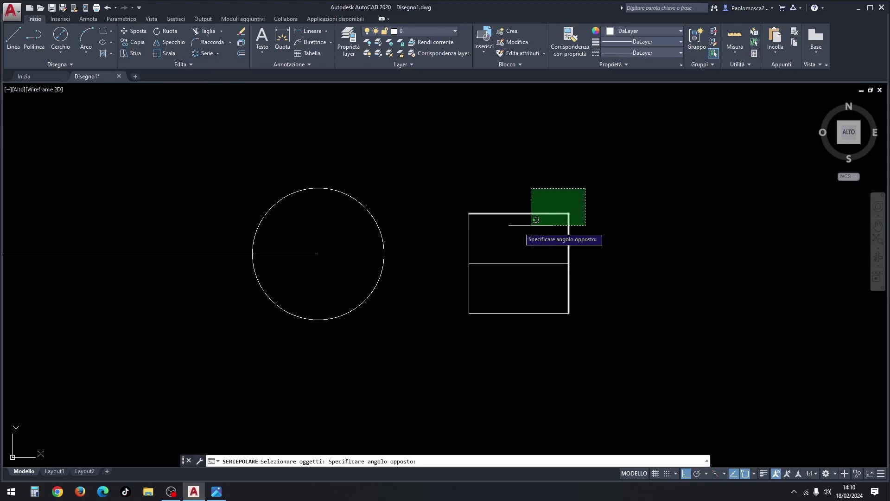
{"action": "left_click", "coordinate": [457, 234]}
{"action": "left_click", "coordinate": [510, 299]}
{"action": "left_click", "coordinate": [504, 343]}
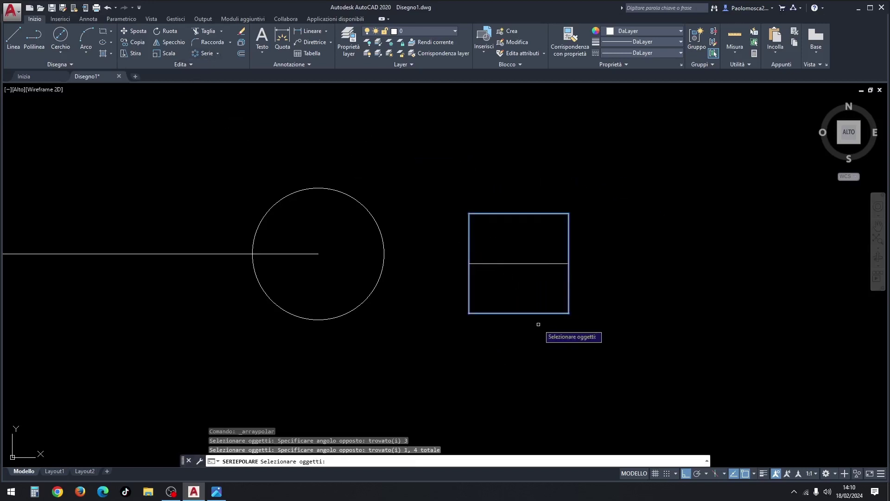
{"action": "key", "text": "Return"}
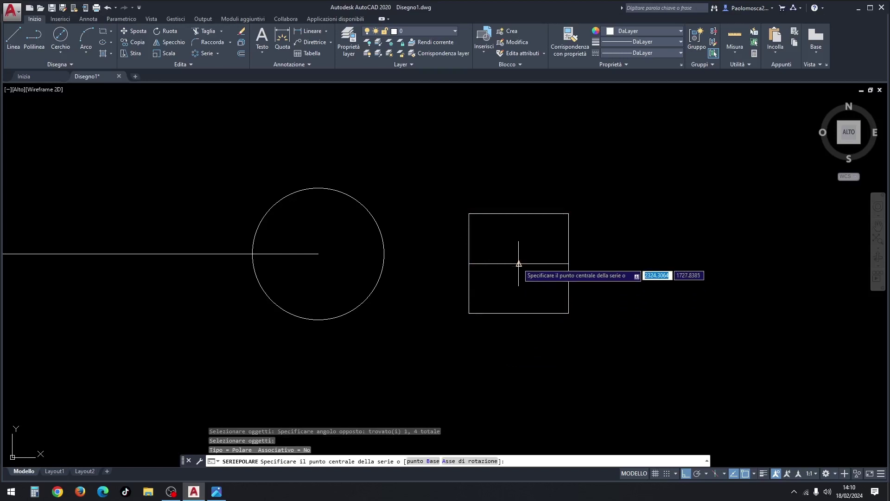
{"action": "left_click", "coordinate": [519, 263]}
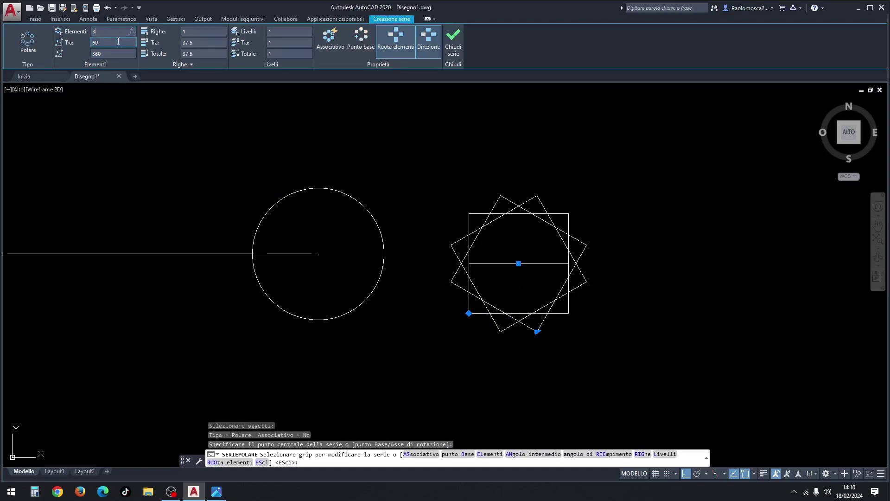
{"action": "key", "text": "Return"}
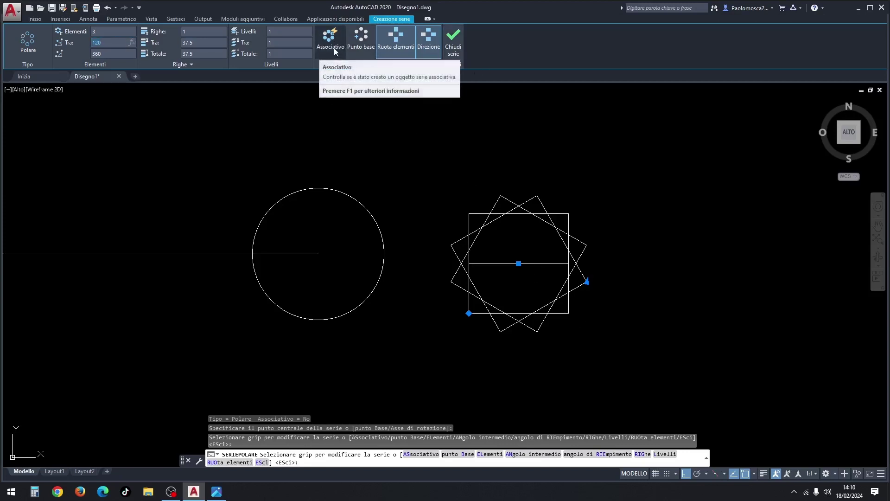
{"action": "left_click", "coordinate": [454, 49]}
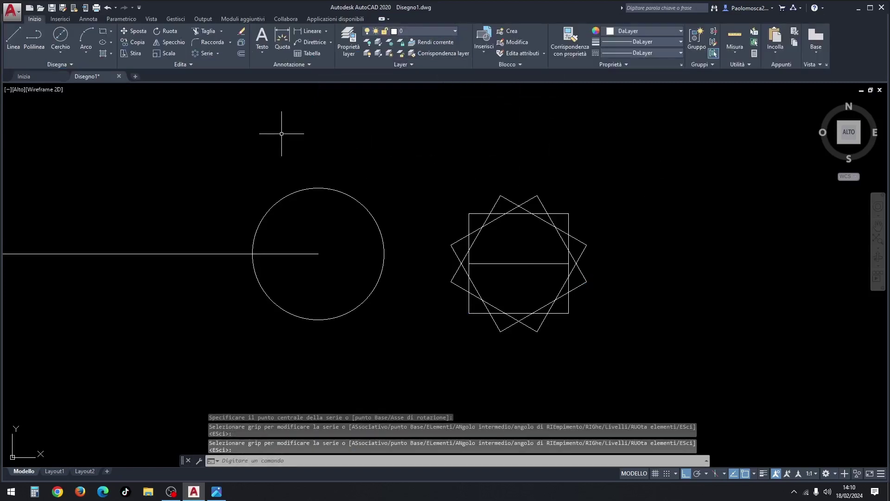
Step: Trim off the protruding top, bottom, right and left tips of the overlapping squares
{"action": "left_click", "coordinate": [208, 31]}
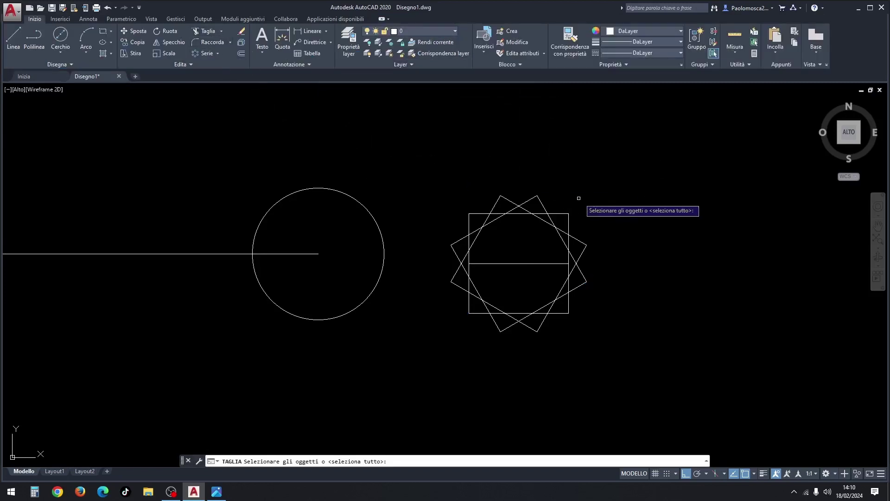
{"action": "key", "text": "Return"}
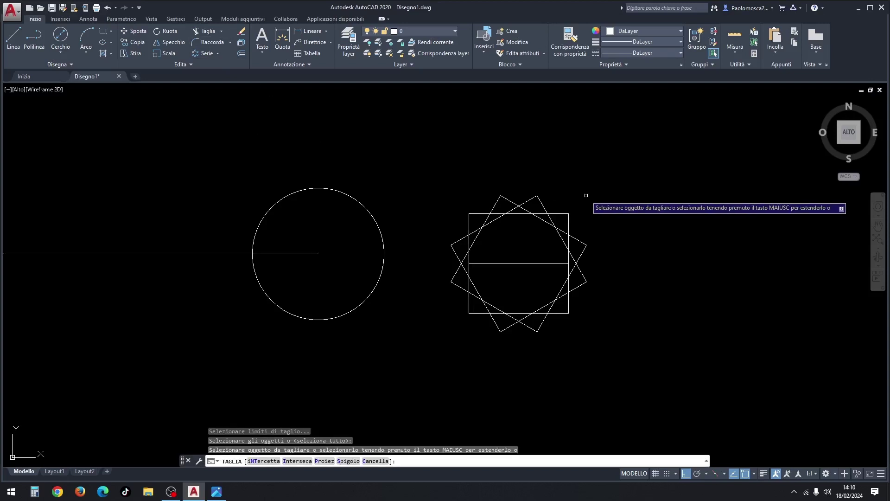
{"action": "left_click", "coordinate": [562, 177]}
{"action": "left_click", "coordinate": [491, 199]}
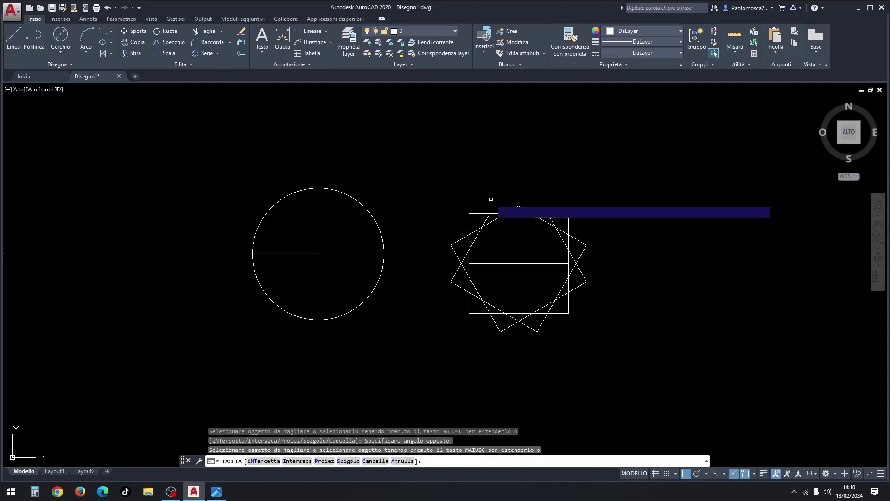
{"action": "left_click", "coordinate": [557, 328]}
{"action": "left_click", "coordinate": [490, 349]}
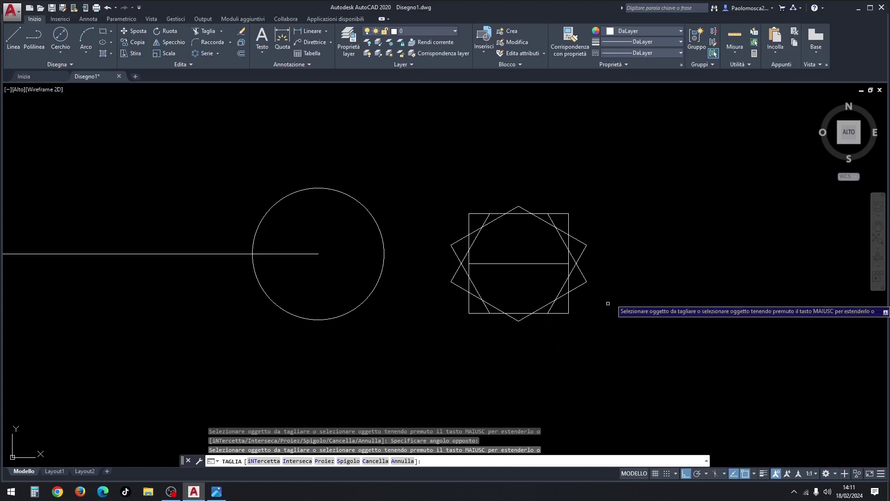
{"action": "left_click", "coordinate": [629, 217]}
{"action": "left_click", "coordinate": [562, 332]}
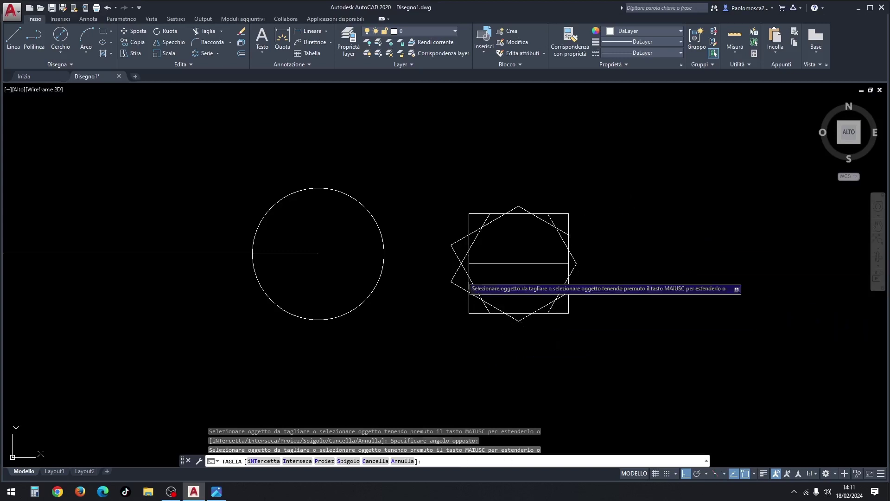
{"action": "left_click", "coordinate": [444, 220]}
{"action": "left_click", "coordinate": [462, 342]}
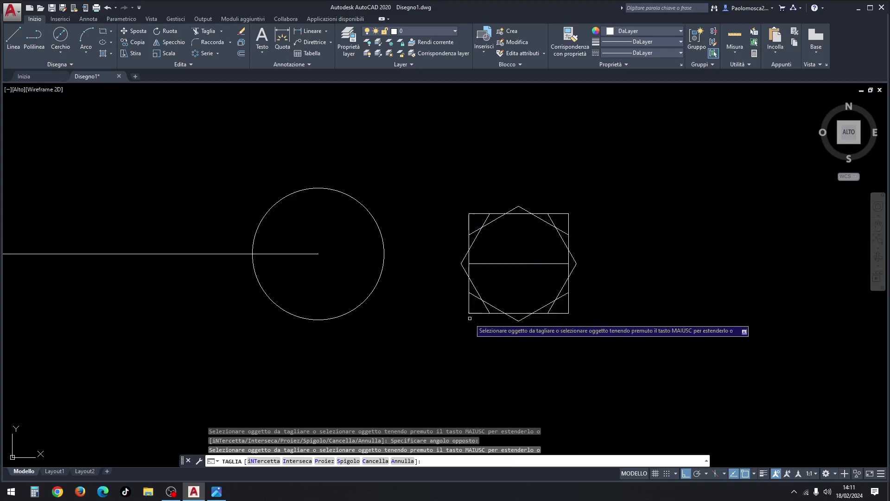
Step: Trim the four square corners and the stub at the star's left edge
{"action": "left_click", "coordinate": [468, 306]}
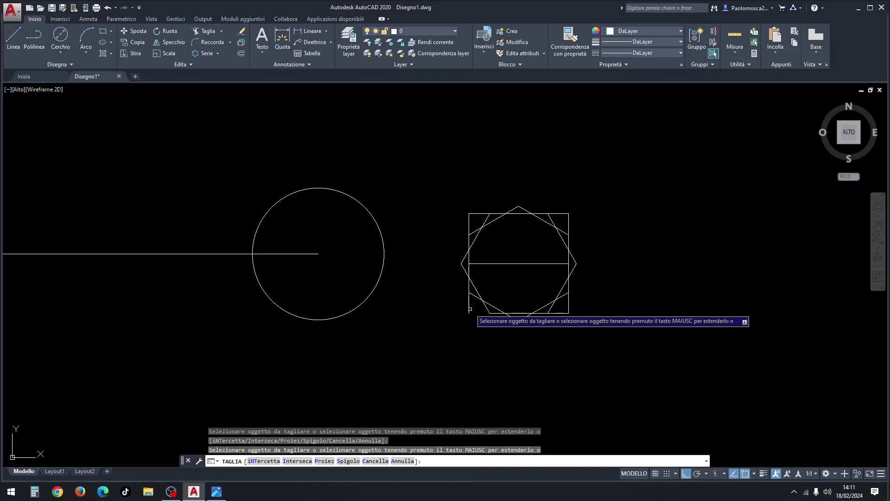
{"action": "left_click", "coordinate": [469, 218]}
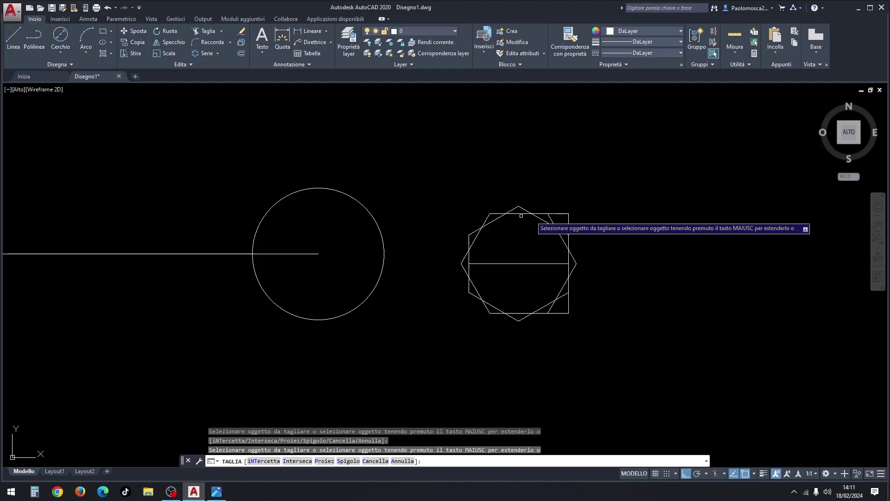
{"action": "left_click", "coordinate": [564, 213]}
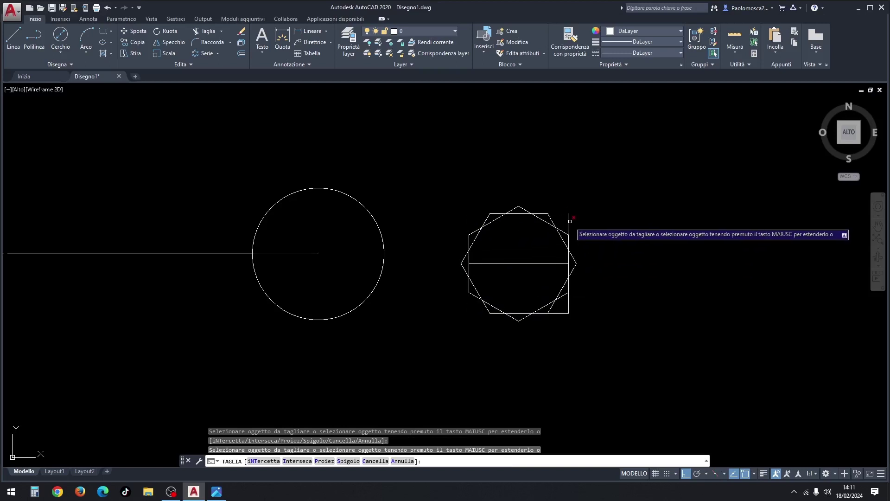
{"action": "left_click", "coordinate": [568, 300]}
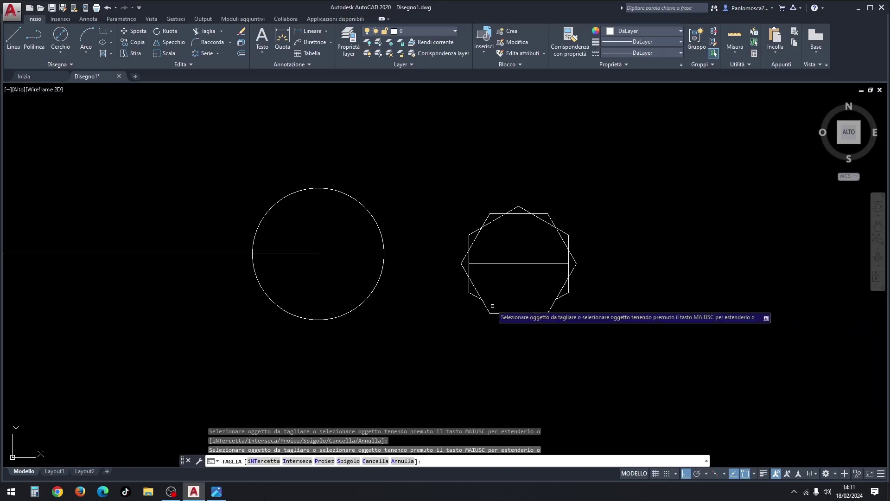
{"action": "left_click", "coordinate": [471, 265]}
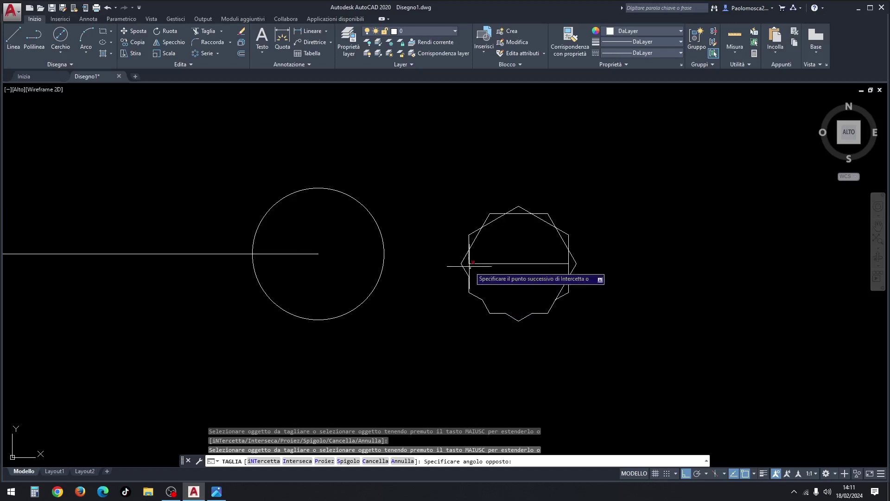
{"action": "left_click", "coordinate": [470, 265]}
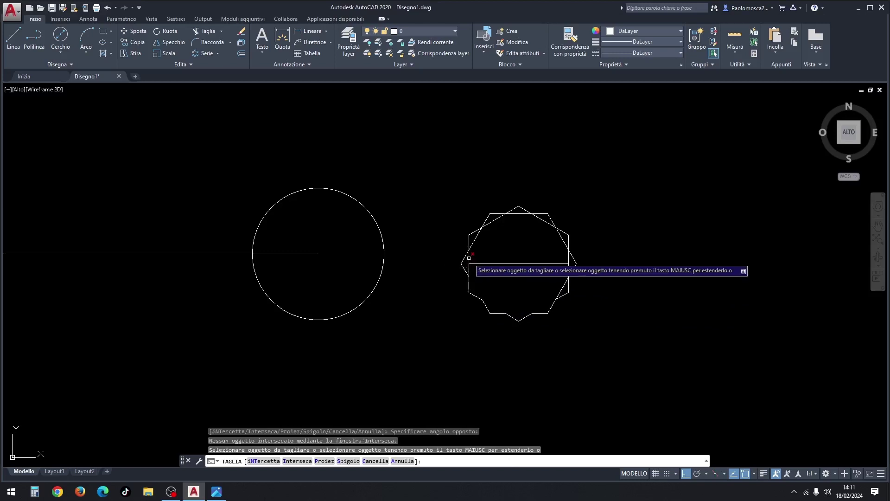
Step: Trim the remaining inner leftover segments to leave a clean twelve-point star
{"action": "scroll", "coordinate": [482, 234], "scroll_direction": "up", "scroll_amount": 2}
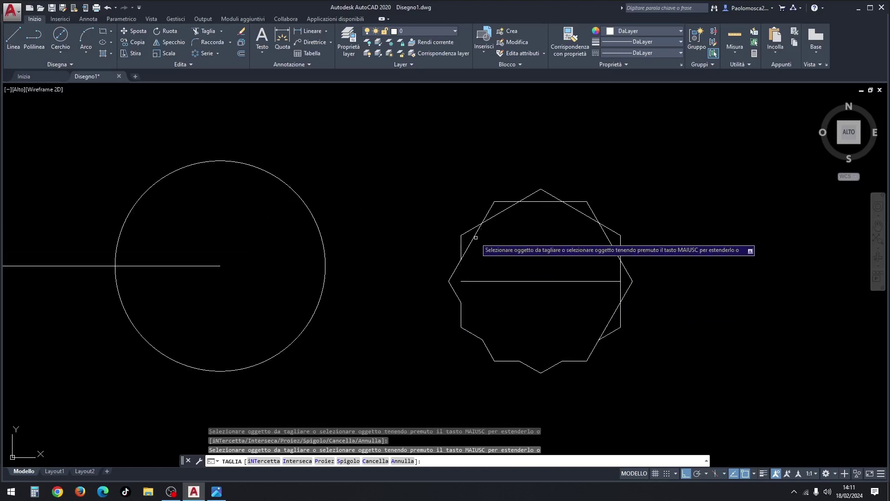
{"action": "left_click", "coordinate": [474, 239]}
{"action": "left_click", "coordinate": [500, 212]}
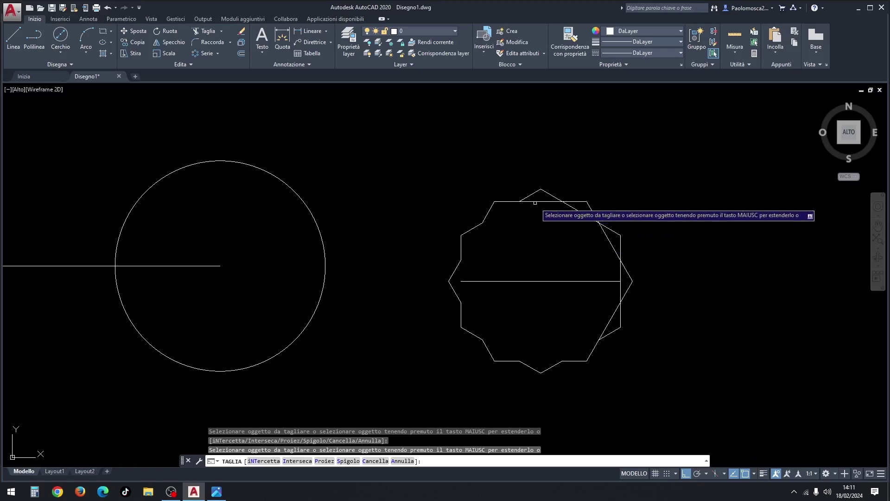
{"action": "left_click", "coordinate": [535, 203]}
{"action": "left_click", "coordinate": [577, 208]}
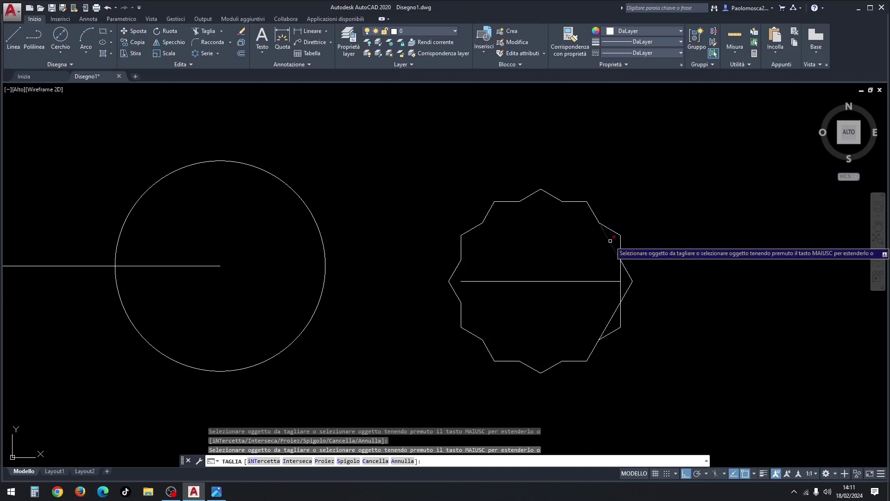
{"action": "left_click", "coordinate": [631, 292]}
{"action": "left_click", "coordinate": [590, 335]}
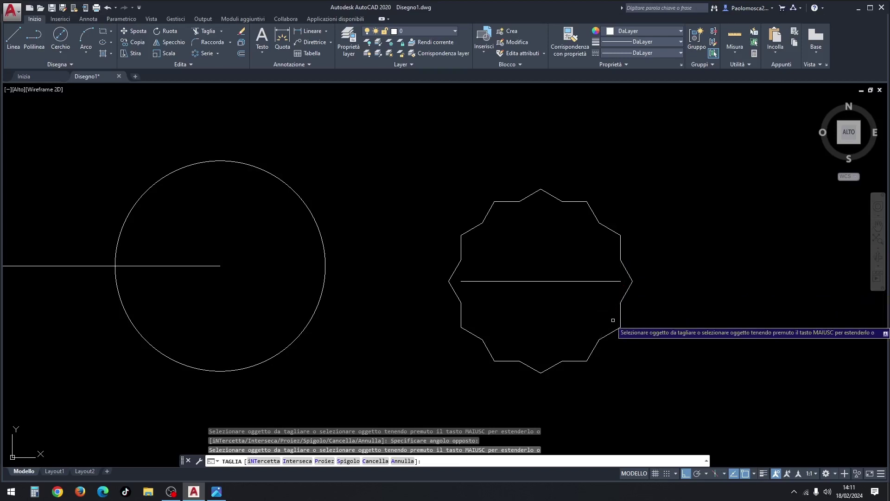
{"action": "scroll", "coordinate": [597, 262], "scroll_direction": "down", "scroll_amount": 2}
{"action": "middle_click_drag", "start_coordinate": [654, 213], "coordinate": [630, 190]}
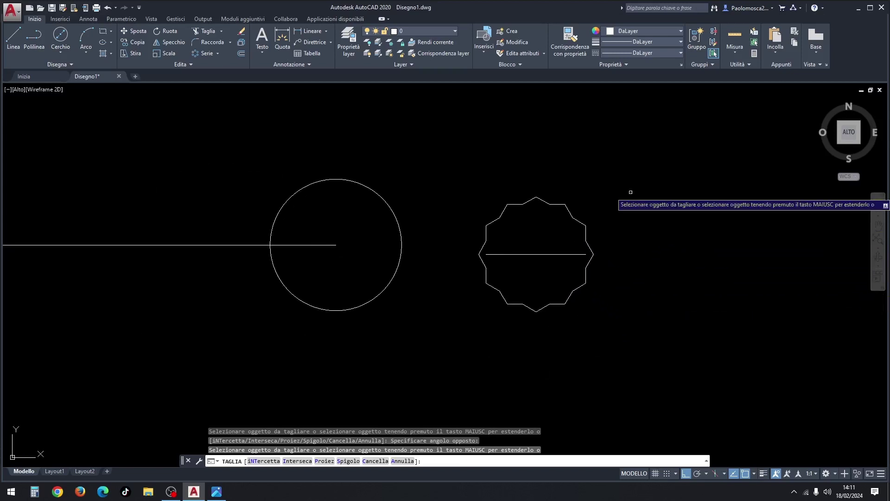
{"action": "key", "text": "Escape"}
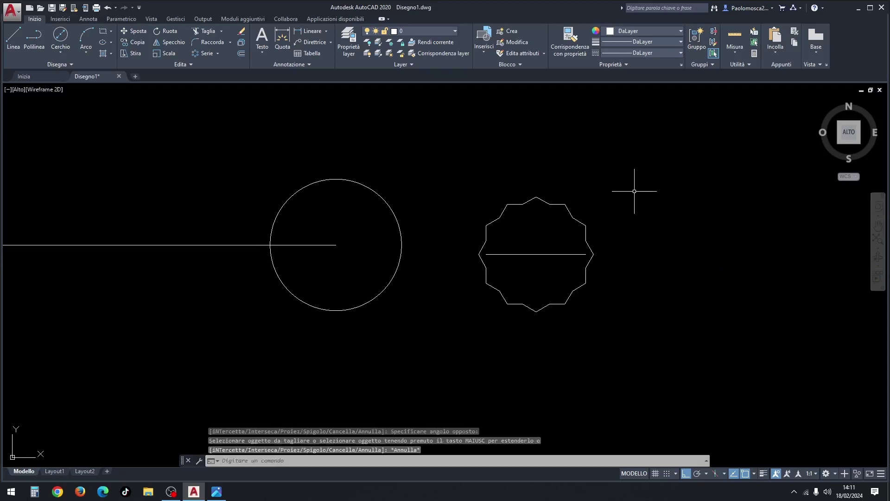
{"action": "key", "text": "Escape"}
{"action": "key", "text": "Escape"}
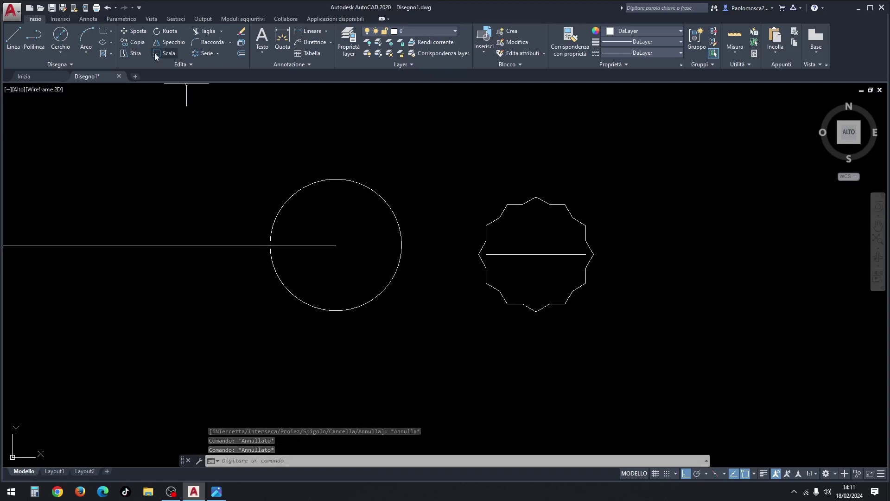
Step: Move the star from its own centre to the circle's centre
{"action": "left_click", "coordinate": [136, 31]}
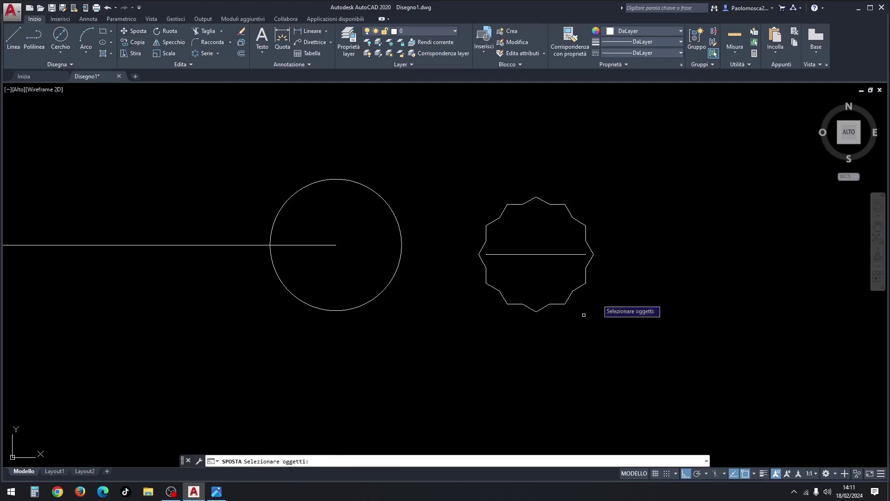
{"action": "left_click", "coordinate": [613, 166]}
{"action": "left_click", "coordinate": [458, 351]}
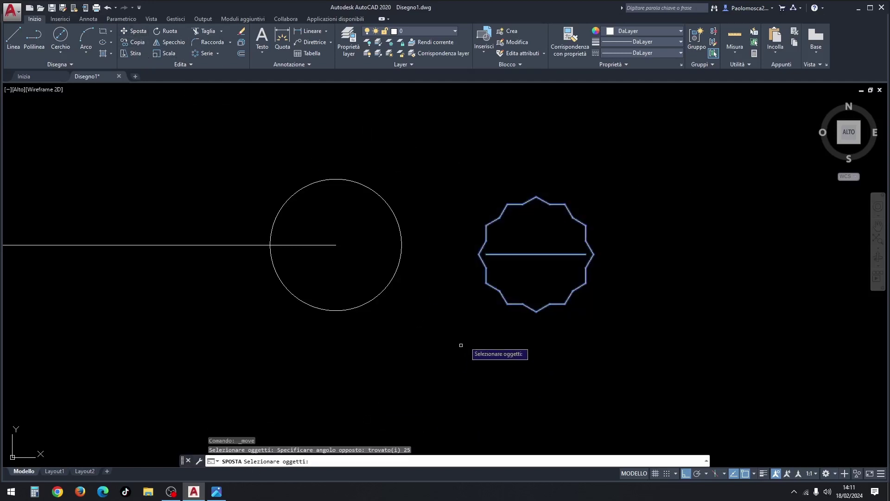
{"action": "key", "text": "Return"}
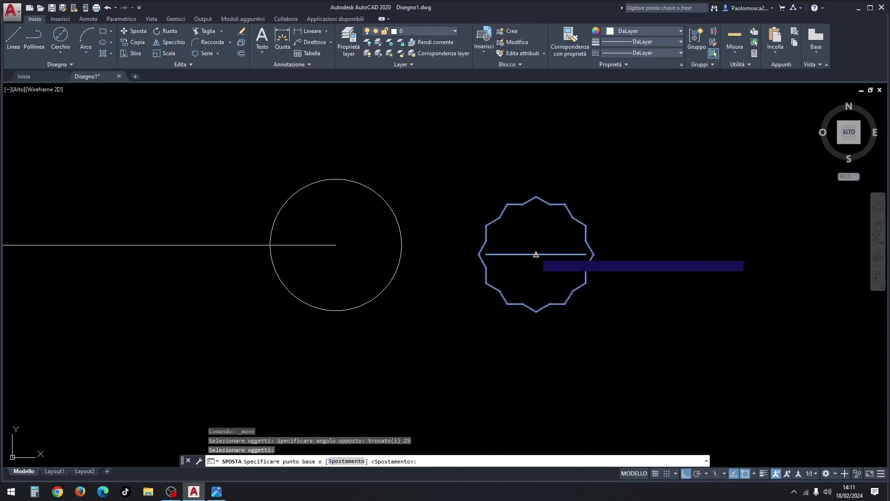
{"action": "left_click", "coordinate": [536, 255]}
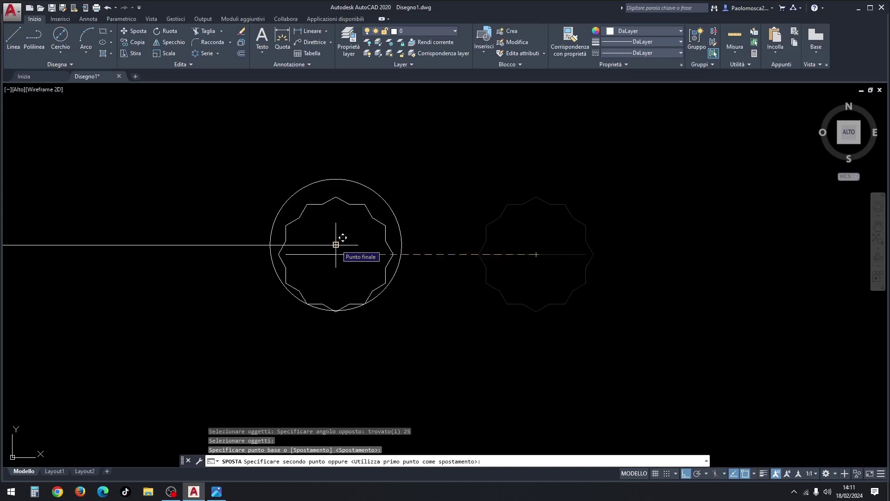
{"action": "left_click", "coordinate": [335, 245]}
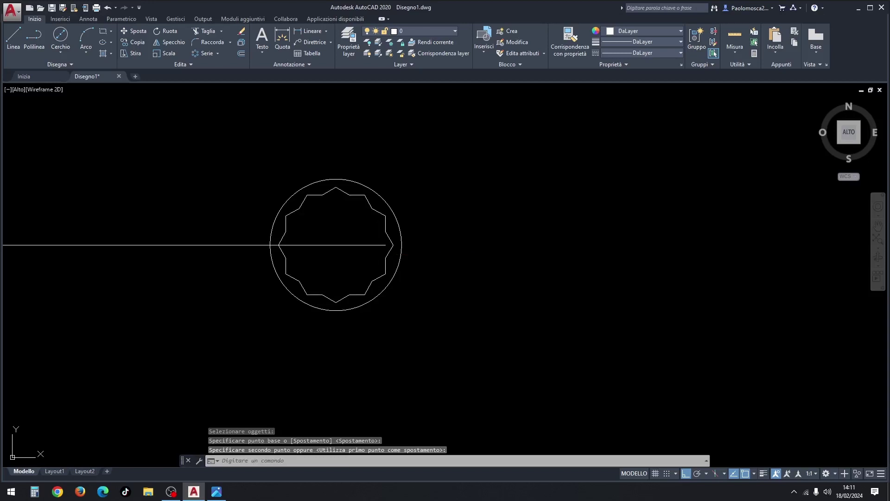
Step: Delete the extra line inside the circle and bring up the reference image
{"action": "left_click", "coordinate": [376, 245]}
{"action": "key", "text": "Delete"}
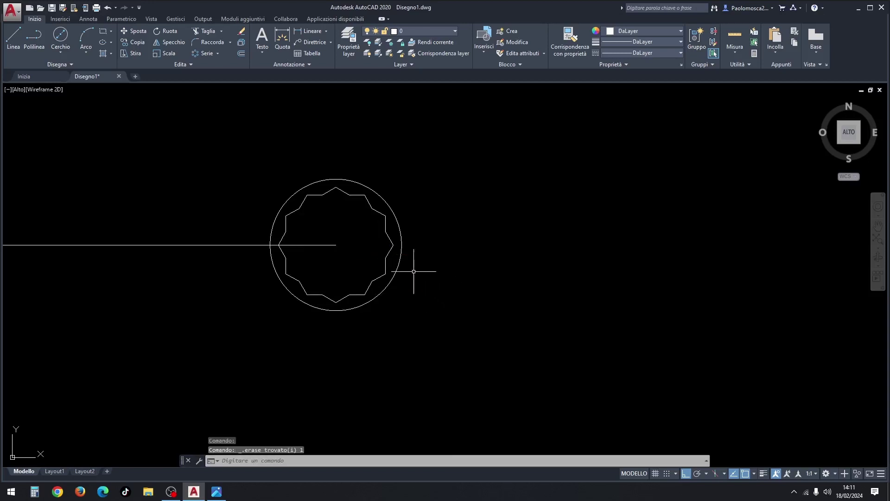
{"action": "middle_click_drag", "start_coordinate": [363, 245], "coordinate": [717, 240]}
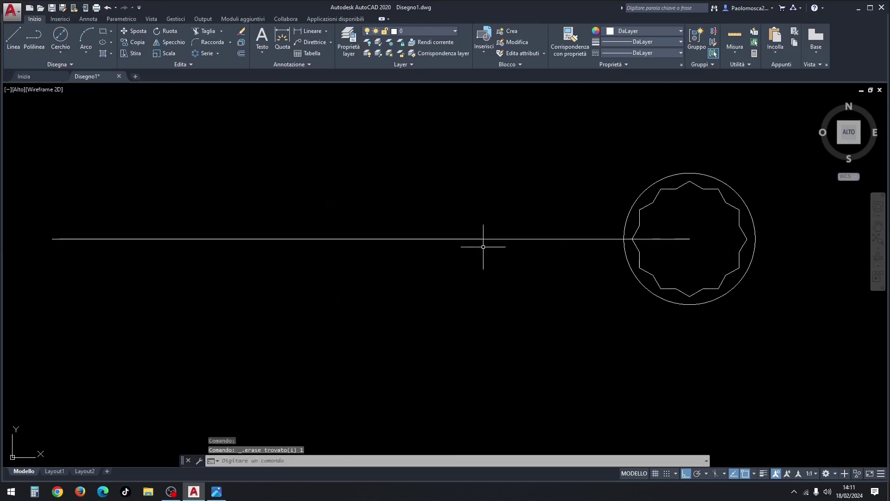
{"action": "middle_click_drag", "start_coordinate": [369, 248], "coordinate": [526, 248]}
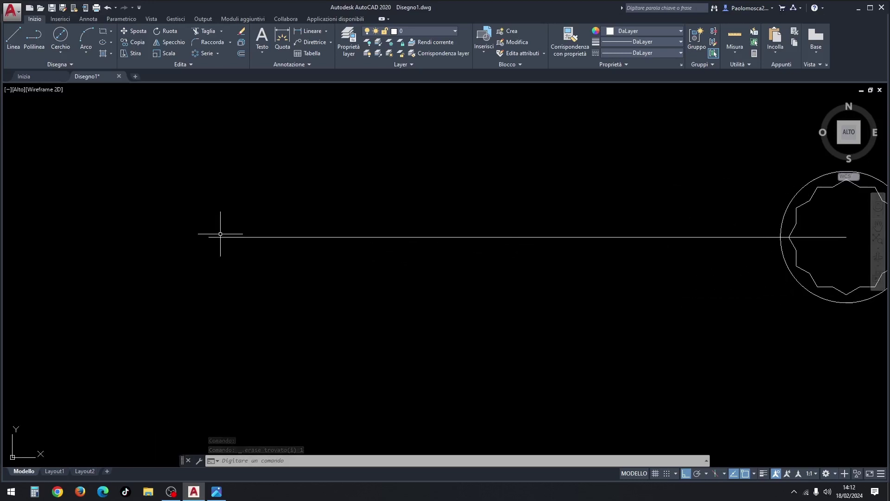
{"action": "middle_click_drag", "start_coordinate": [244, 234], "coordinate": [493, 244]}
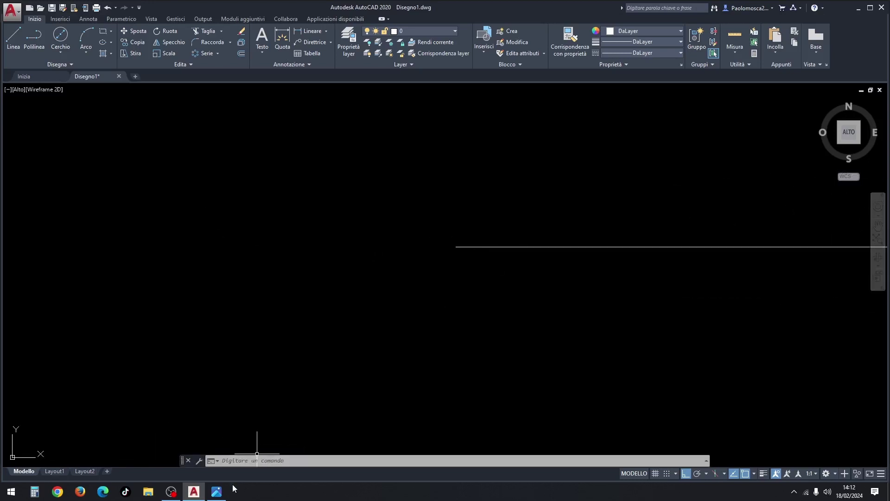
{"action": "left_click", "coordinate": [217, 491]}
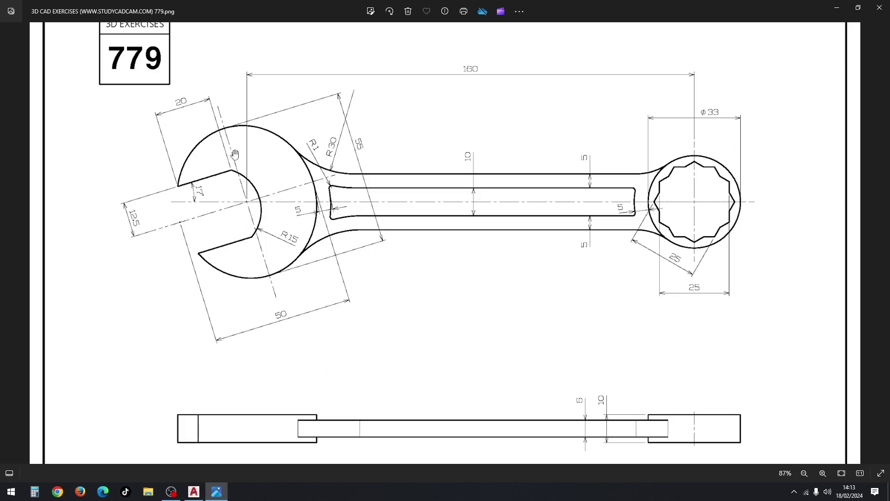
Step: Draw a 25-unit line at 17° from the horizontal line's left end
{"action": "left_click", "coordinate": [194, 491]}
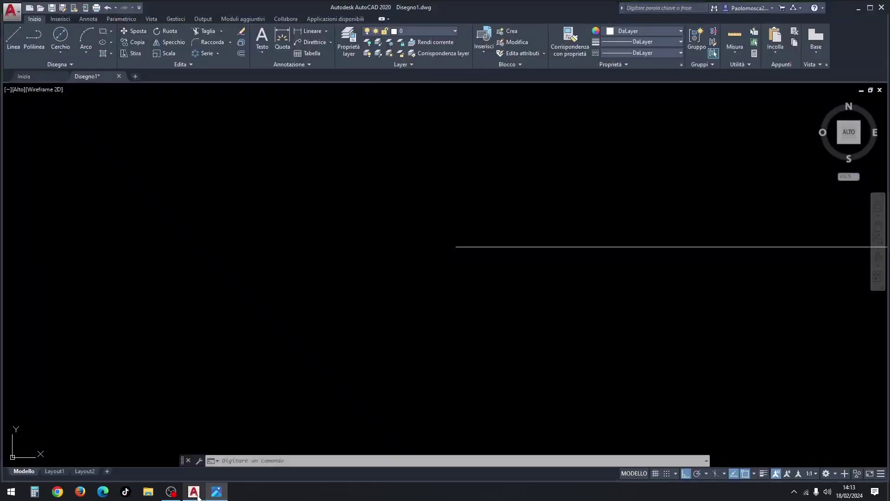
{"action": "left_click", "coordinate": [18, 43]}
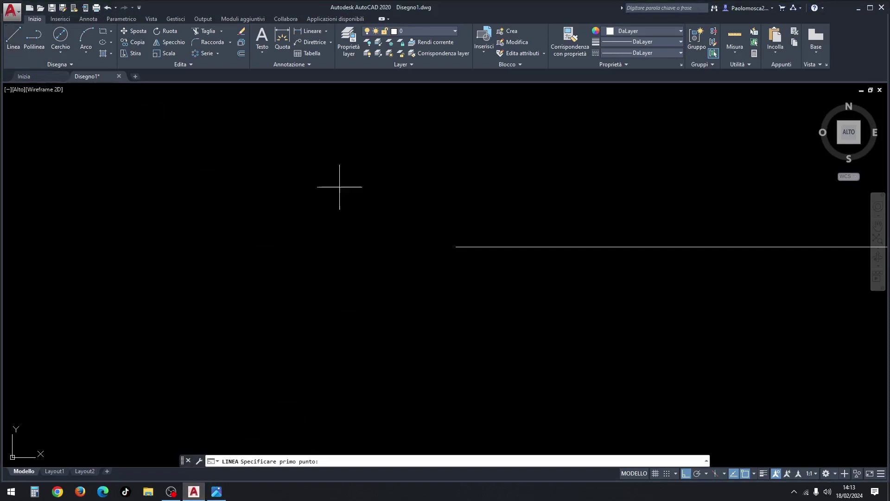
{"action": "left_click", "coordinate": [456, 246]}
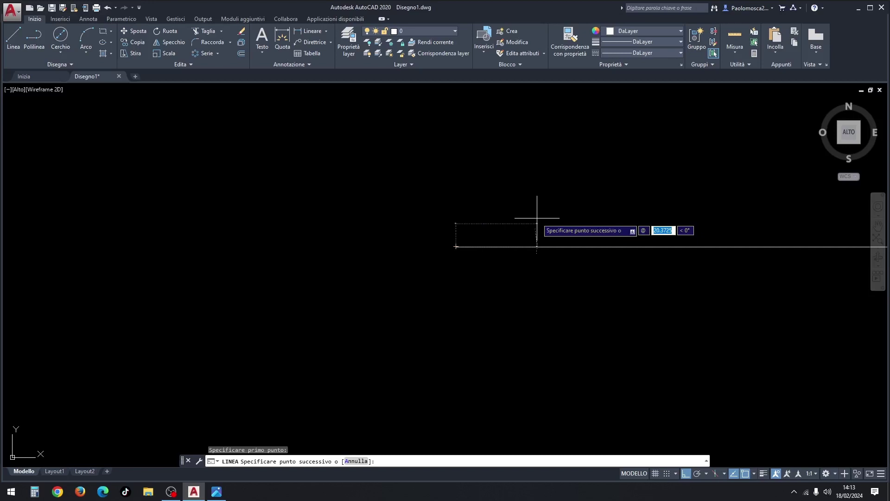
{"action": "type", "text": "25"}
{"action": "key", "text": "Tab"}
{"action": "type", "text": "1"}
{"action": "key", "text": "Return"}
{"action": "key", "text": "Escape"}
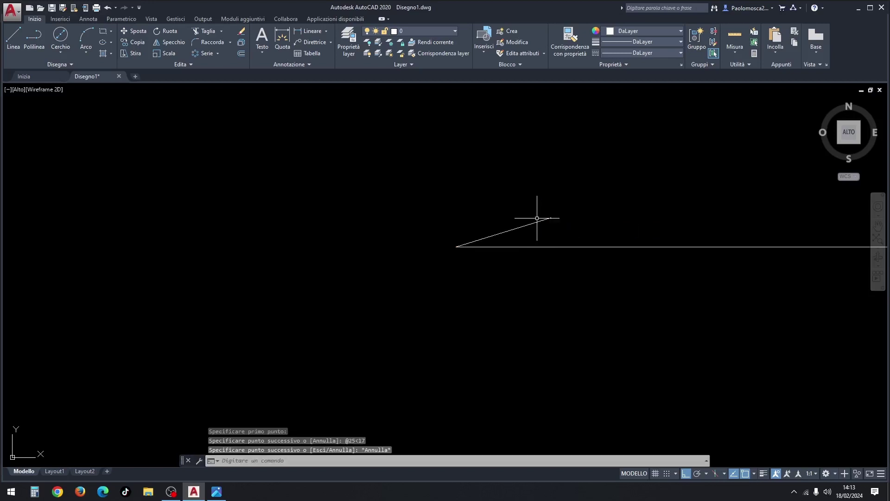
Step: Draw a 27.5-unit line at 107° from the same endpoint
{"action": "key", "text": "Return"}
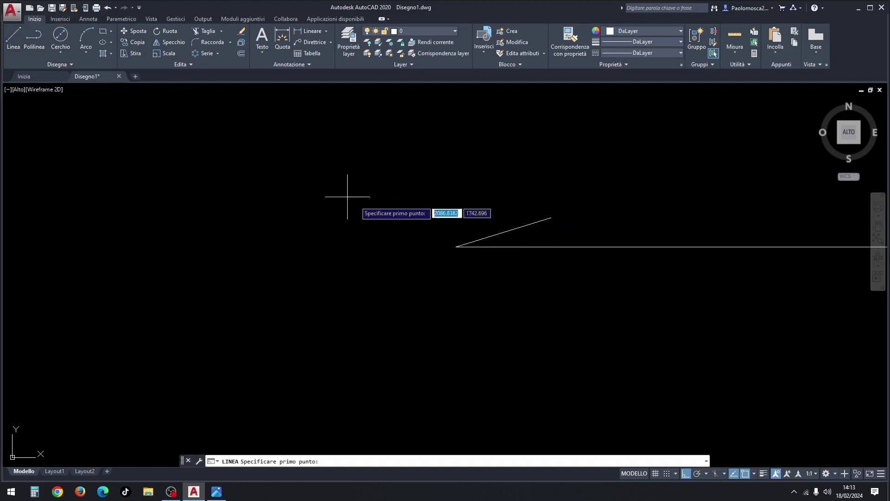
{"action": "left_click", "coordinate": [456, 246]}
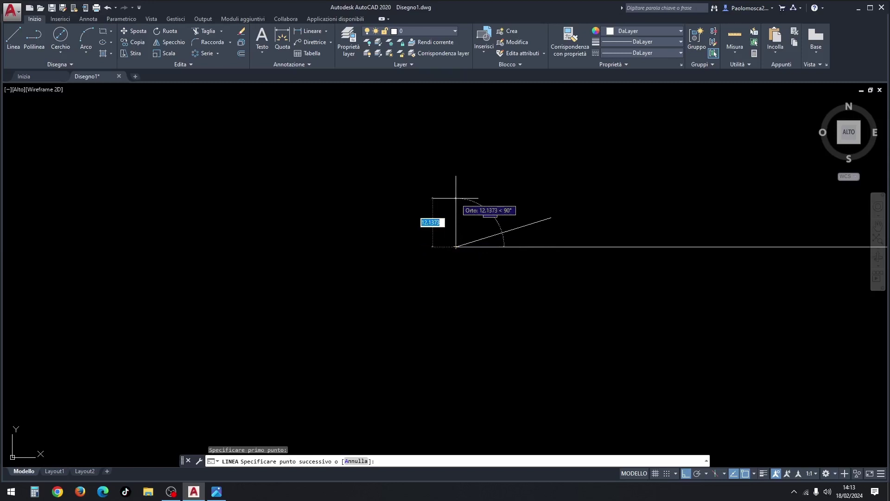
{"action": "type", "text": "27.5"}
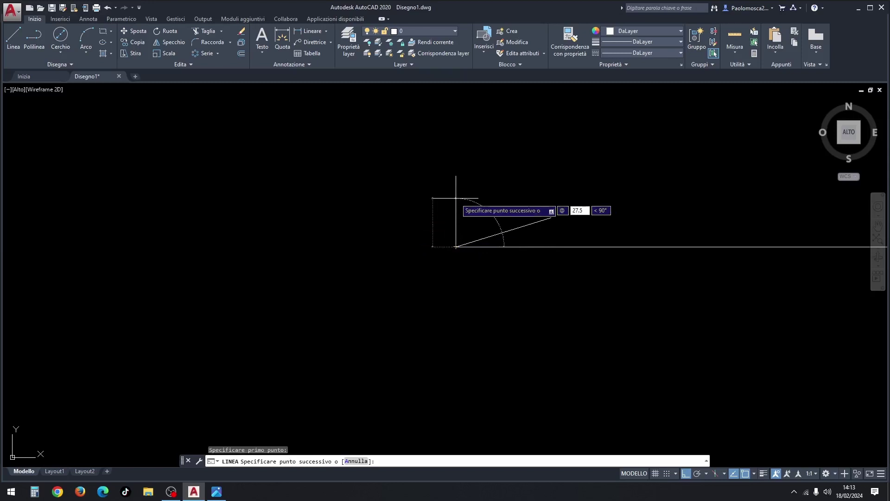
{"action": "key", "text": "Tab"}
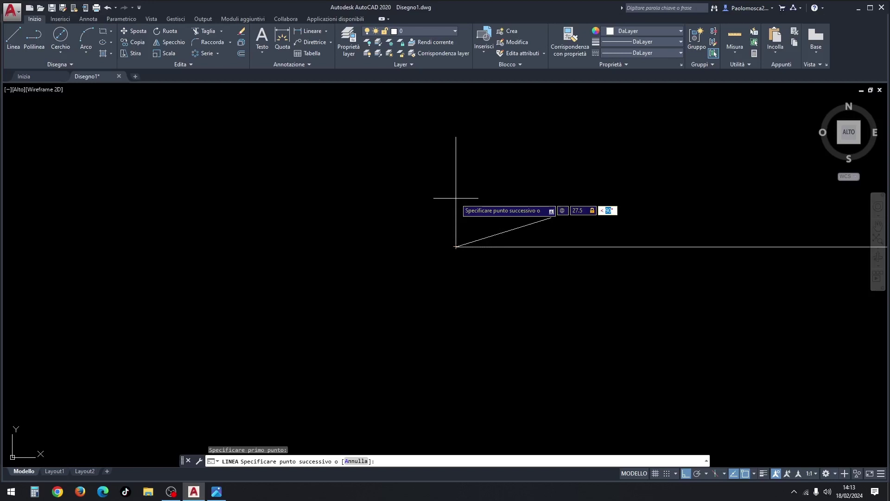
{"action": "key", "text": "Return"}
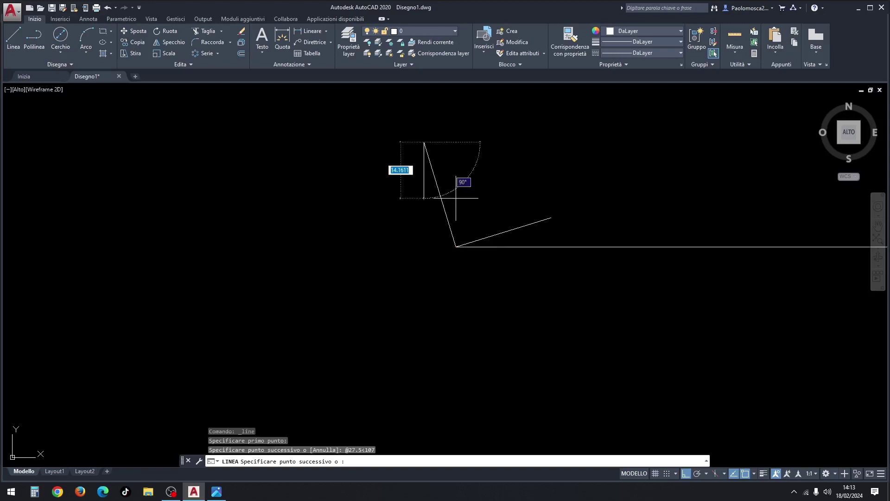
{"action": "key", "text": "Escape"}
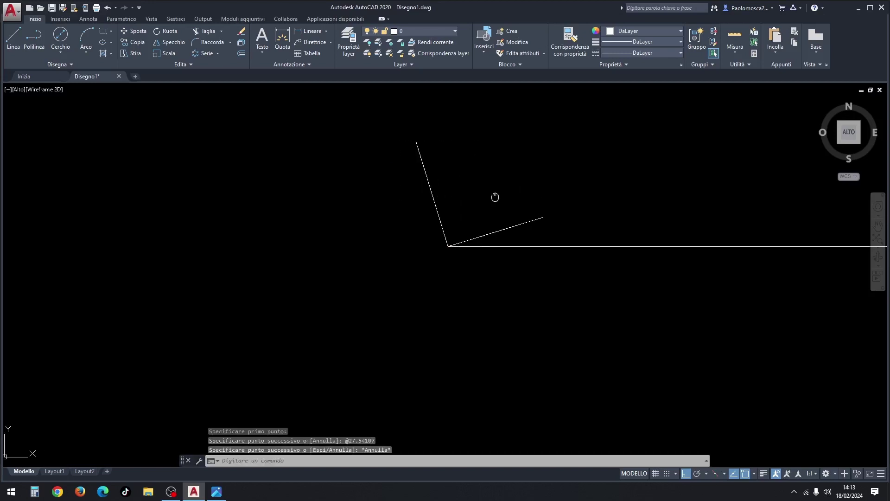
{"action": "middle_click_drag", "start_coordinate": [497, 196], "coordinate": [348, 193]}
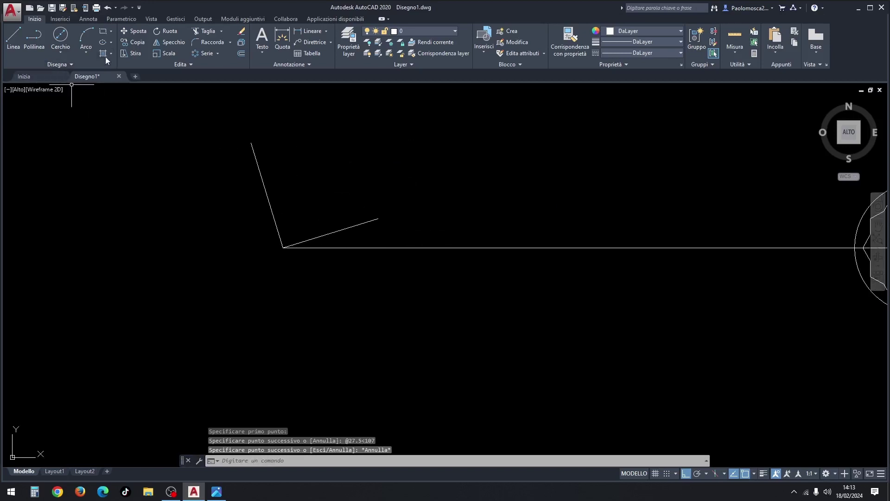
Step: Draw a centre-based ellipse at the corner where the angled lines meet
{"action": "left_click", "coordinate": [111, 42]}
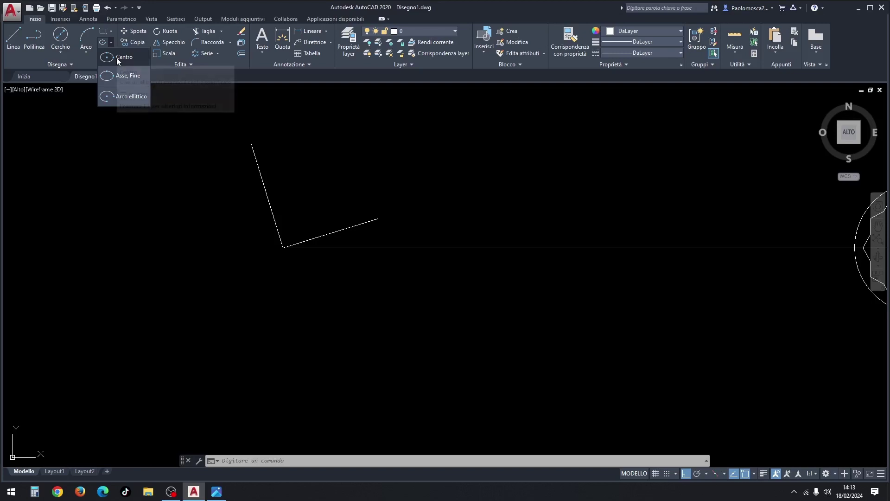
{"action": "left_click", "coordinate": [115, 57]}
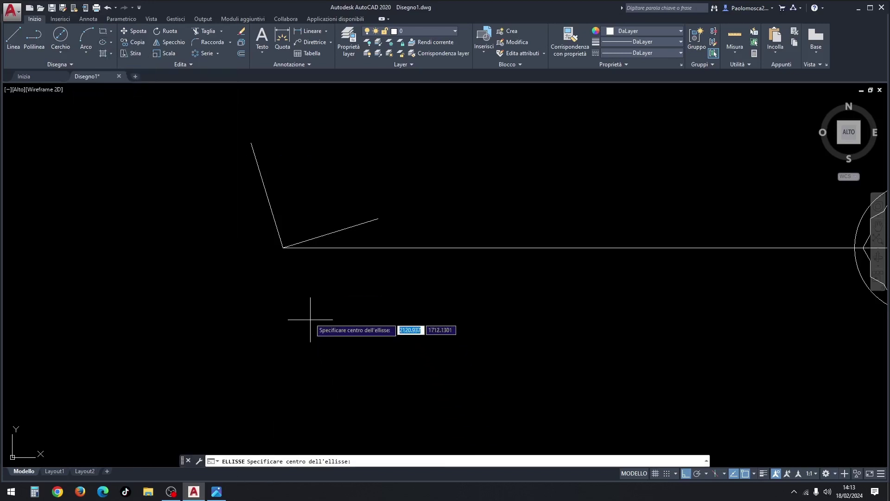
{"action": "left_click", "coordinate": [283, 248]}
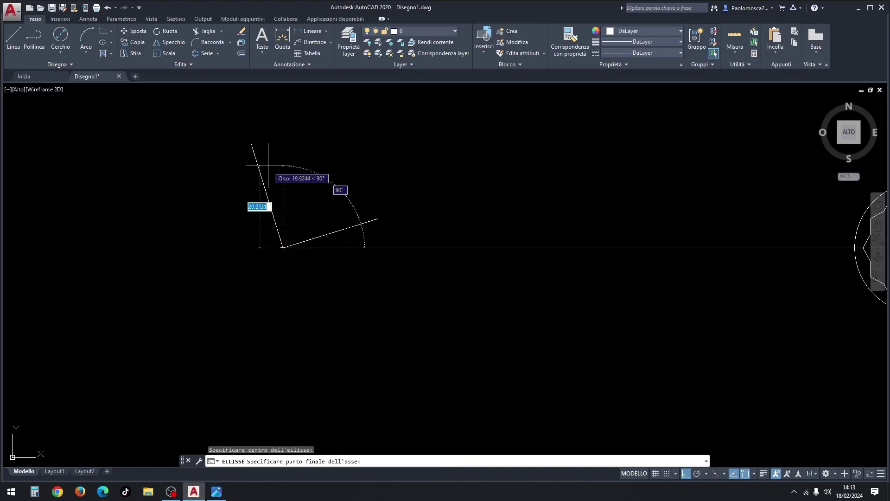
{"action": "left_click", "coordinate": [251, 143]}
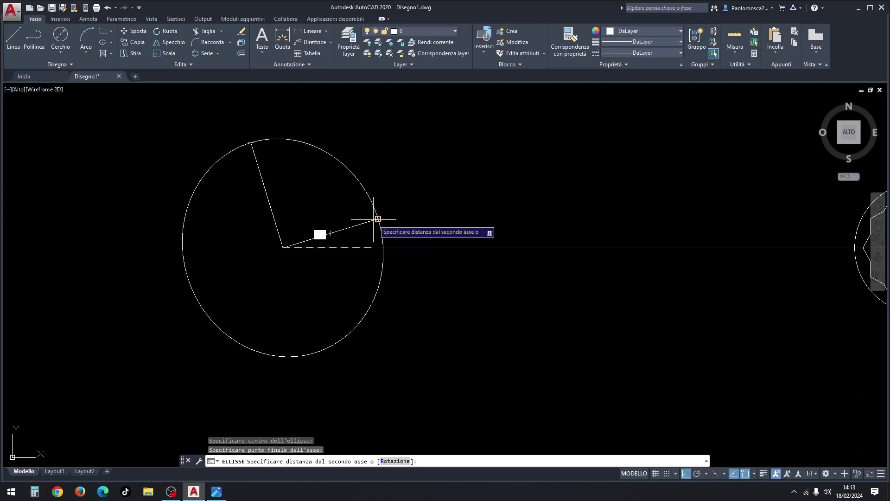
{"action": "left_click", "coordinate": [378, 218]}
{"action": "scroll", "coordinate": [401, 202], "scroll_direction": "down", "scroll_amount": 2}
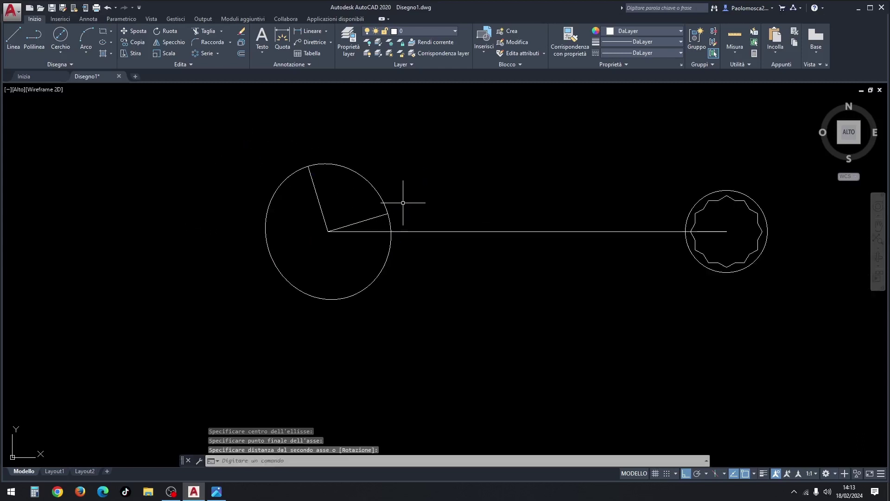
Step: Erase the 107° line and move the 17° line's end to the circle centre
{"action": "left_click", "coordinate": [314, 192]}
{"action": "left_click", "coordinate": [241, 30]}
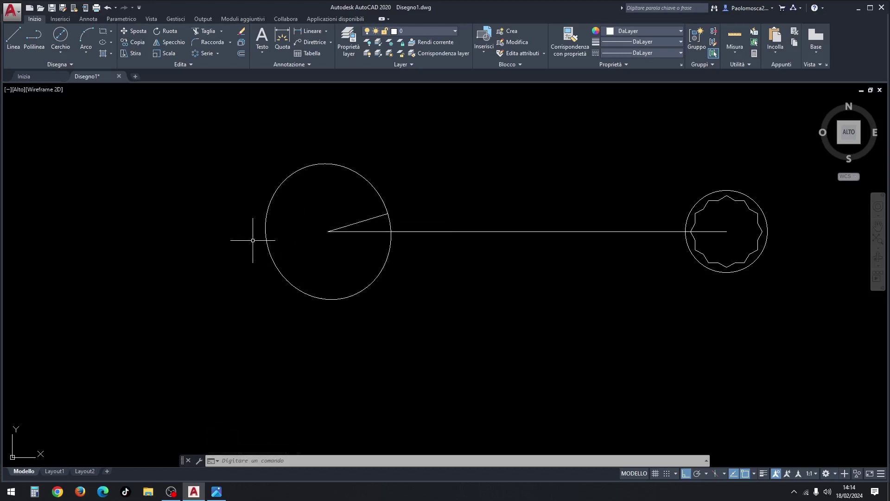
{"action": "left_click", "coordinate": [366, 220]}
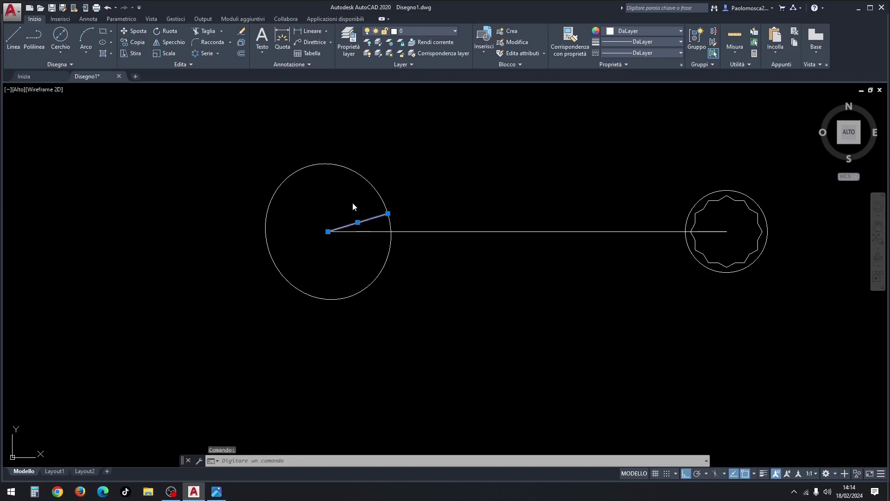
{"action": "right_click", "coordinate": [352, 204]}
{"action": "left_click", "coordinate": [378, 271]}
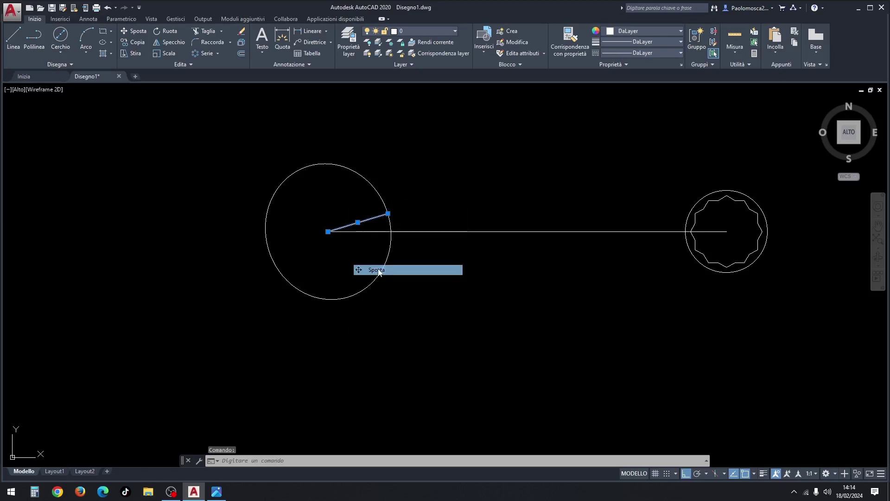
{"action": "left_click", "coordinate": [387, 214]}
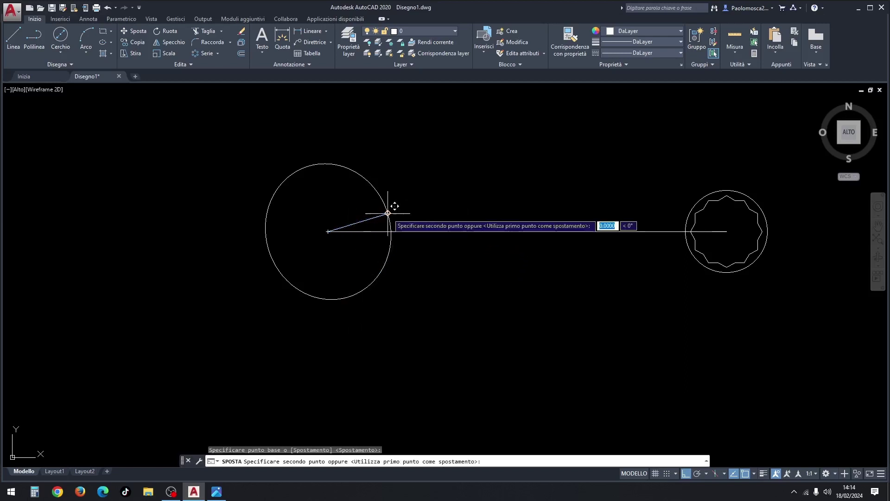
{"action": "left_click", "coordinate": [328, 231]}
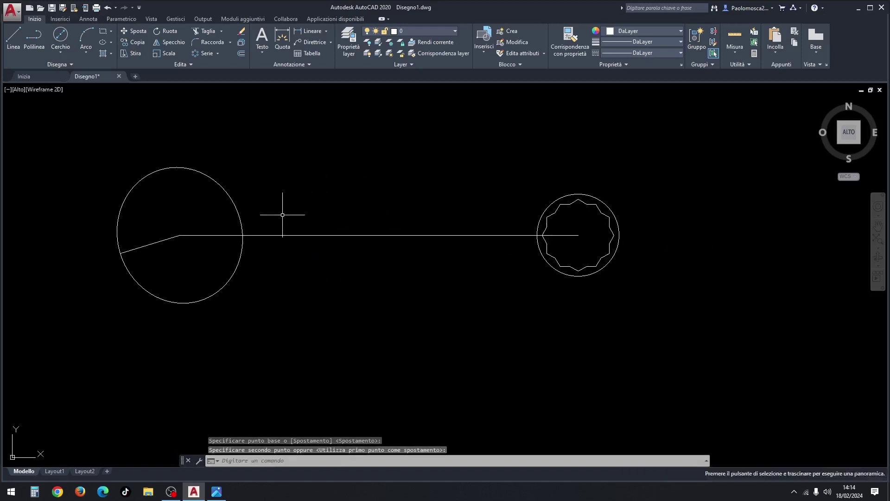
{"action": "left_click", "coordinate": [226, 487]}
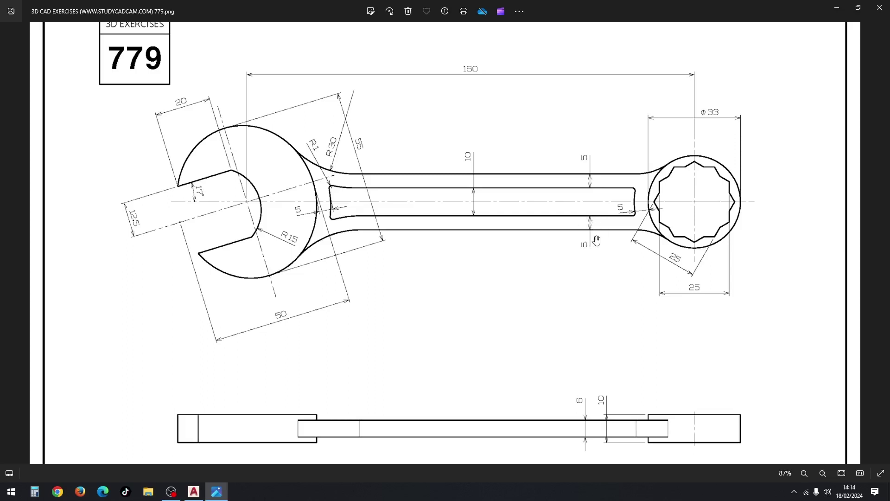
Step: Return from the Photos handle-dimension check to the AutoCAD wrench drawing
{"action": "left_click", "coordinate": [217, 491]}
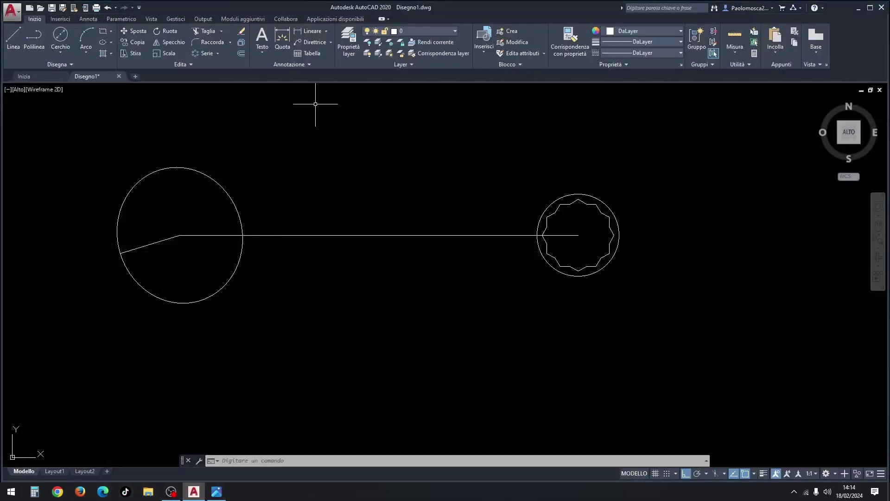
Step: Offset the handle line by 5 twice each way, making lines at ±5 and ±10
{"action": "left_click", "coordinate": [240, 54]}
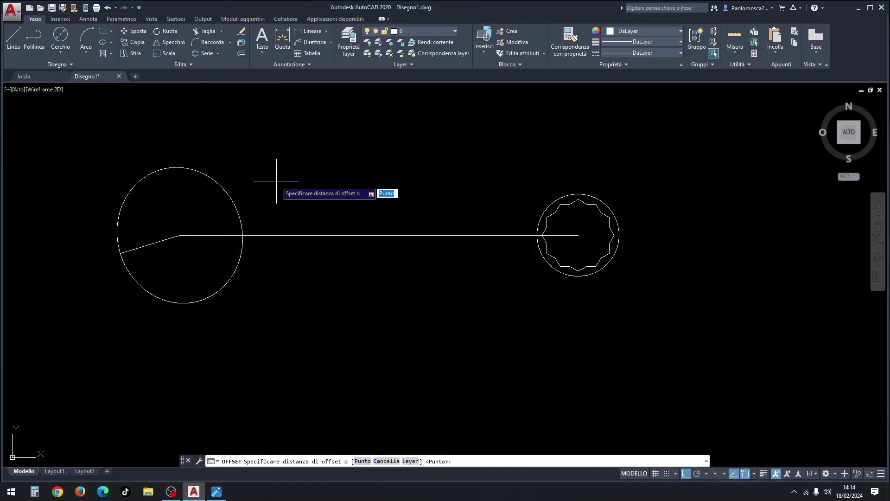
{"action": "type", "text": "5"}
{"action": "key", "text": "Return"}
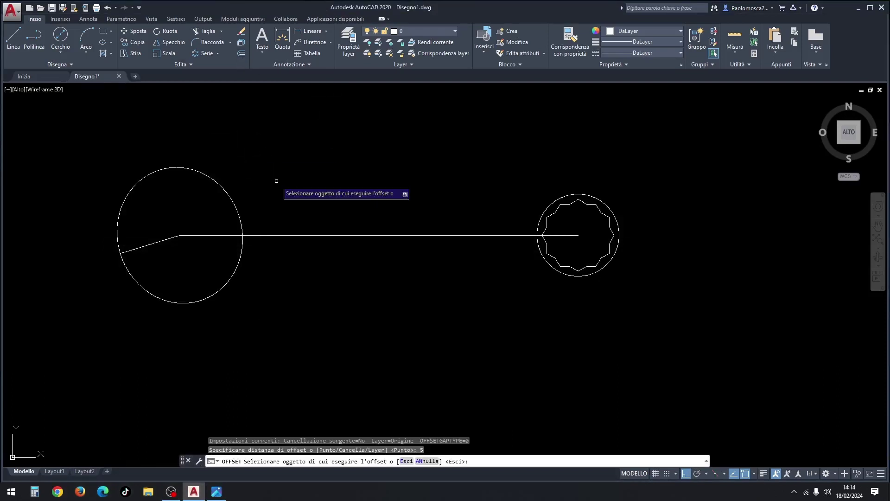
{"action": "left_click", "coordinate": [369, 235]}
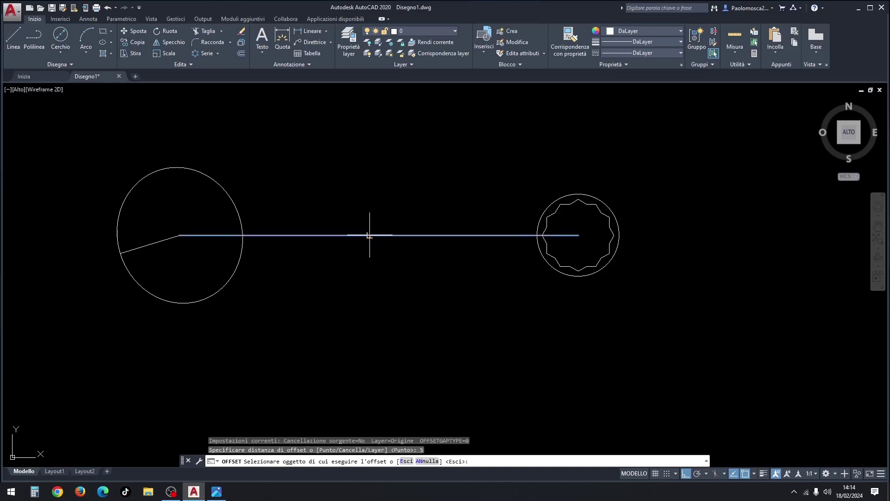
{"action": "left_click", "coordinate": [371, 235]}
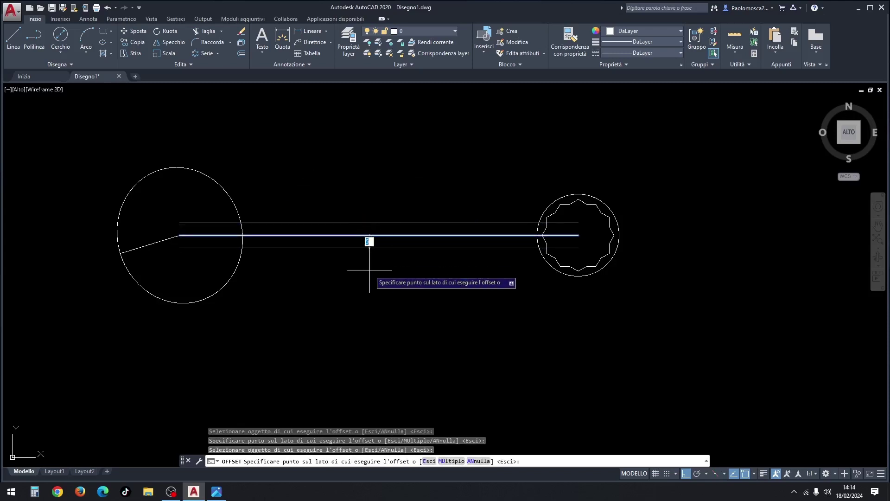
{"action": "left_click", "coordinate": [369, 252]}
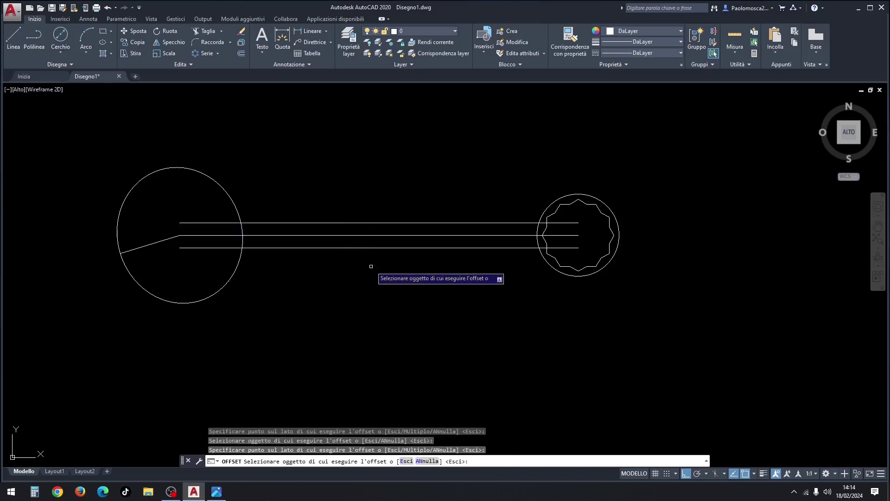
{"action": "left_click", "coordinate": [388, 223]}
{"action": "left_click", "coordinate": [403, 200]}
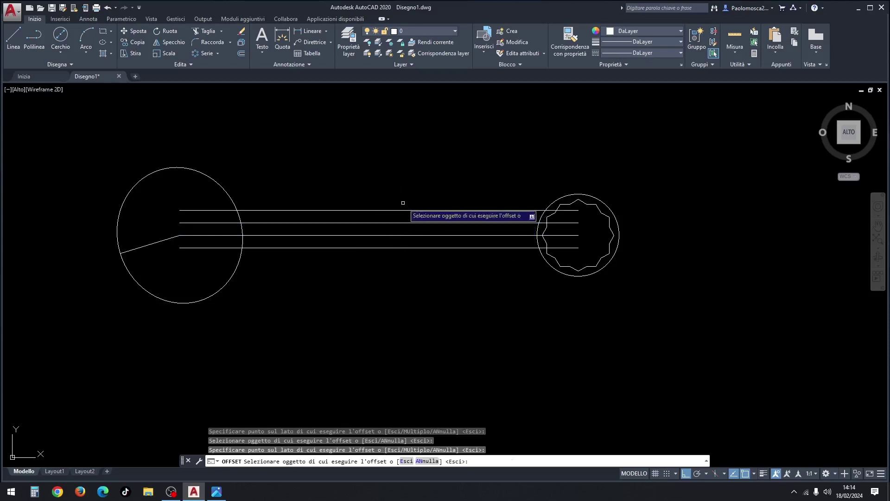
{"action": "left_click", "coordinate": [399, 248]}
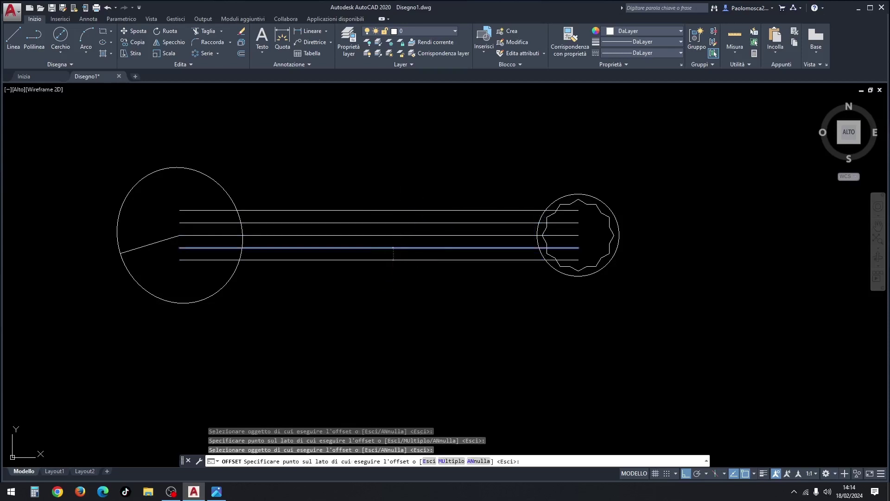
{"action": "left_click", "coordinate": [406, 281]}
{"action": "key", "text": "Escape"}
{"action": "key", "text": "Escape"}
{"action": "key", "text": "Escape"}
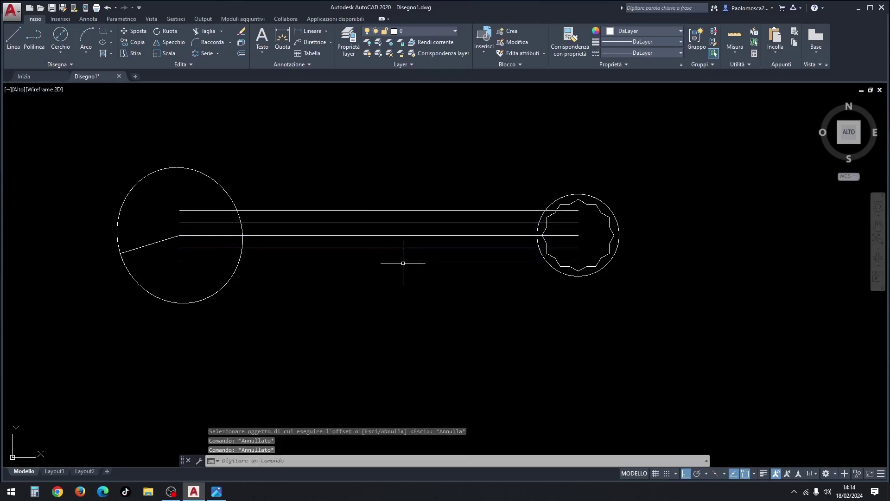
Step: Erase the original middle handle line and check the reference image
{"action": "left_click", "coordinate": [384, 235]}
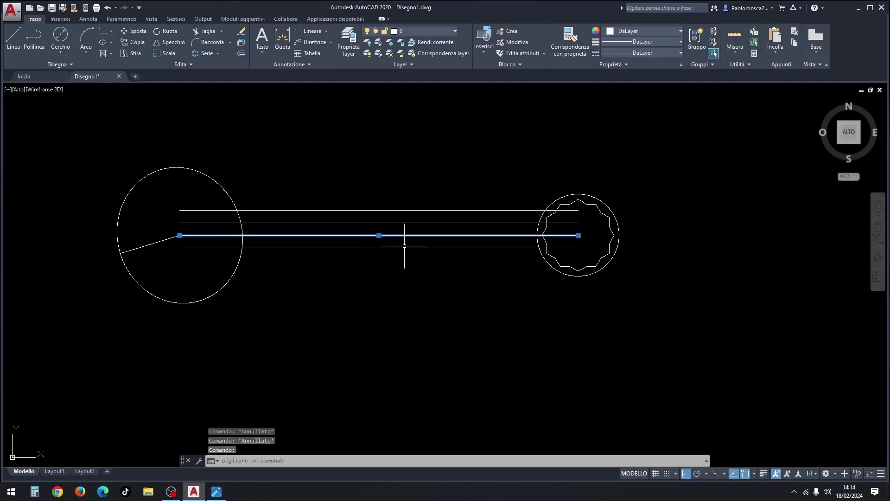
{"action": "left_click", "coordinate": [242, 32]}
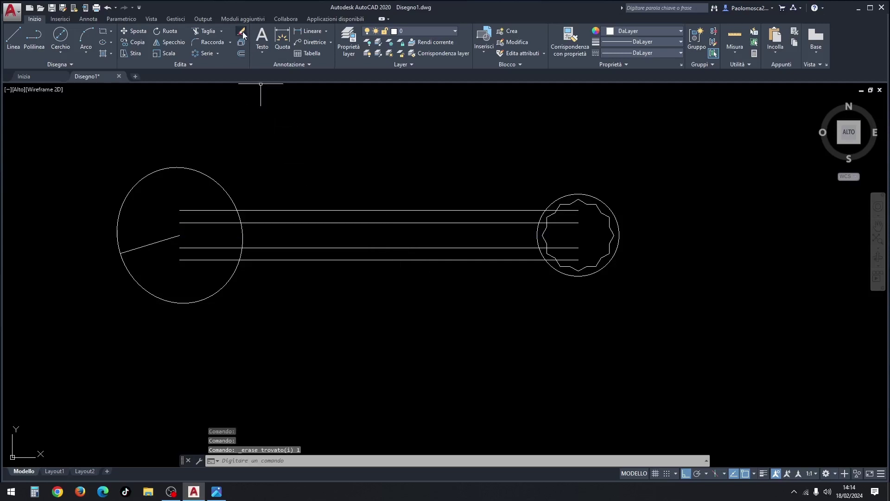
{"action": "left_click", "coordinate": [221, 40]}
{"action": "left_click", "coordinate": [223, 496]}
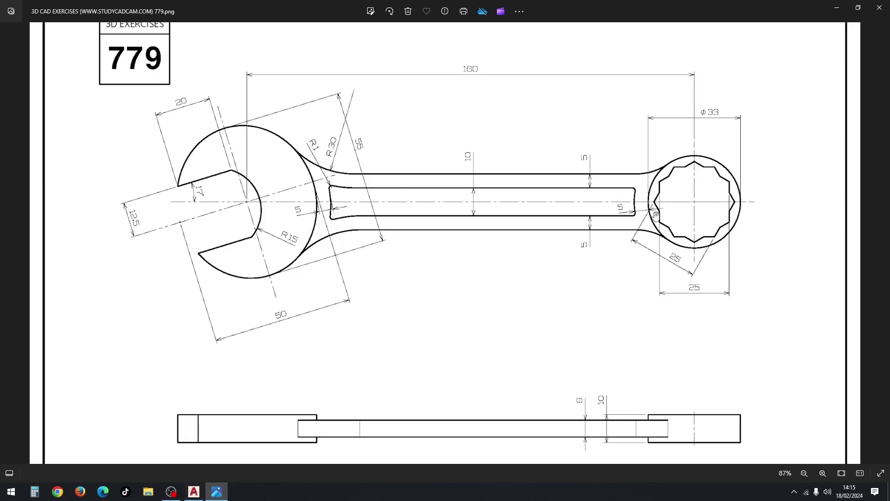
Step: Fillet the top and bottom handle lines into the big circle with radius 30
{"action": "left_click", "coordinate": [194, 491]}
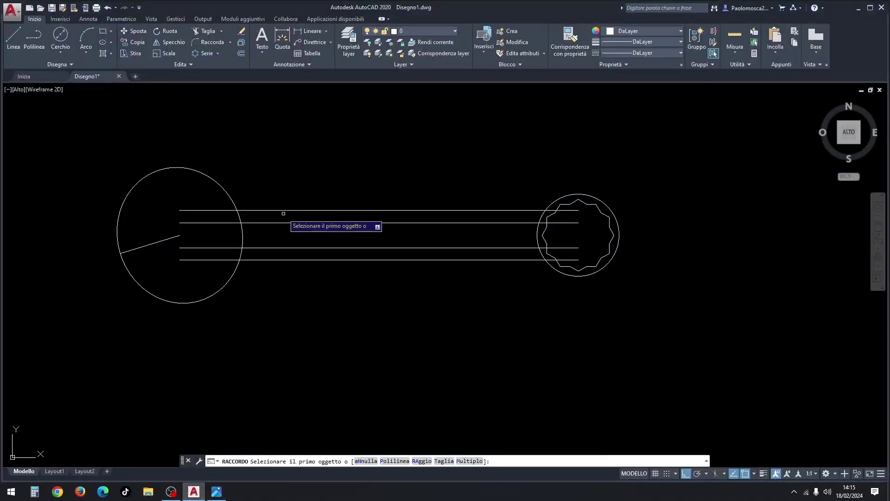
{"action": "type", "text": "RA"}
{"action": "key", "text": "Return"}
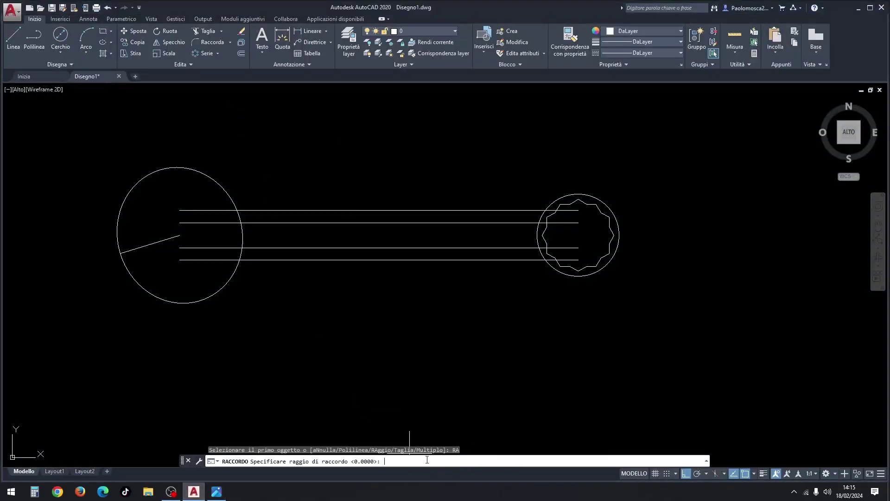
{"action": "type", "text": "30"}
{"action": "key", "text": "Return"}
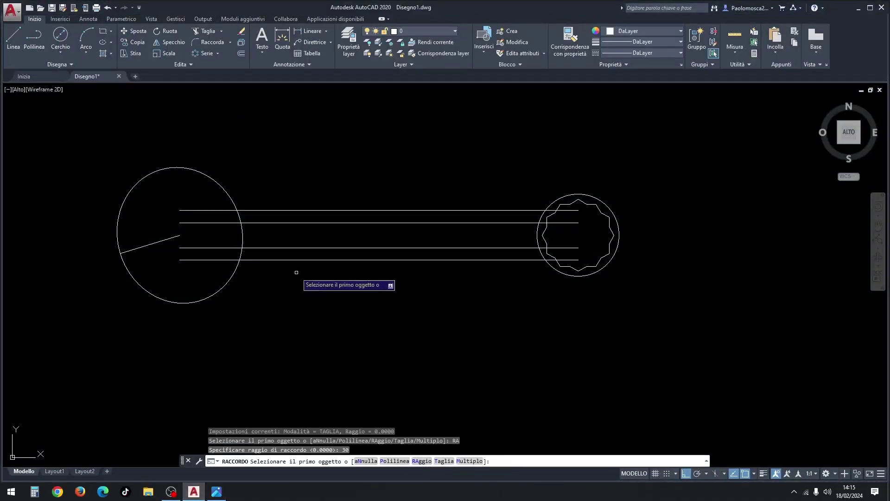
{"action": "left_click", "coordinate": [252, 210]}
{"action": "left_click", "coordinate": [234, 193]}
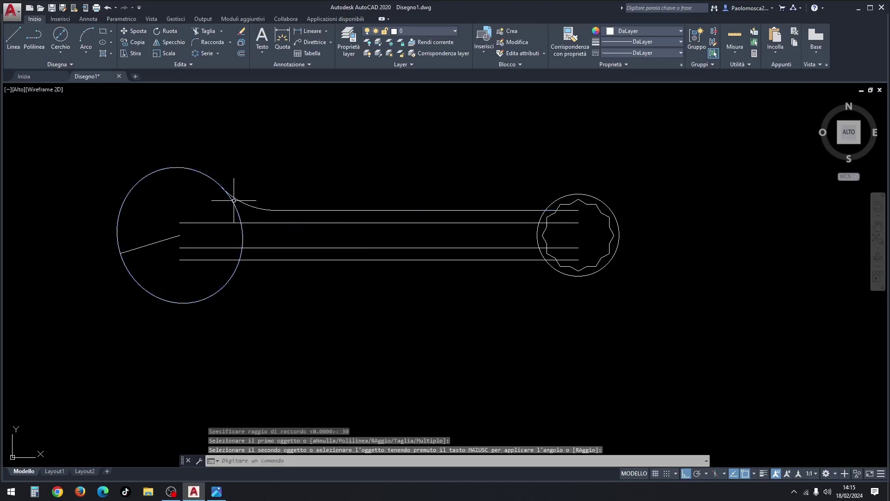
{"action": "key", "text": "Return"}
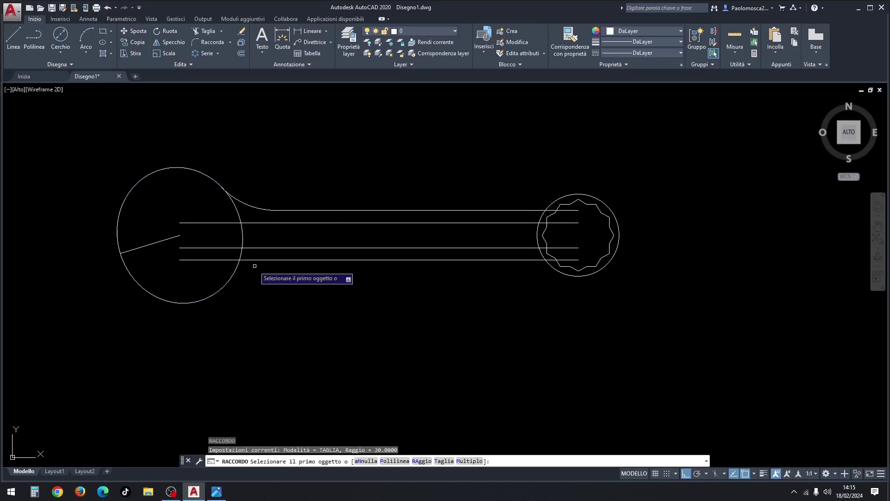
{"action": "left_click", "coordinate": [253, 260]}
{"action": "left_click", "coordinate": [237, 269]}
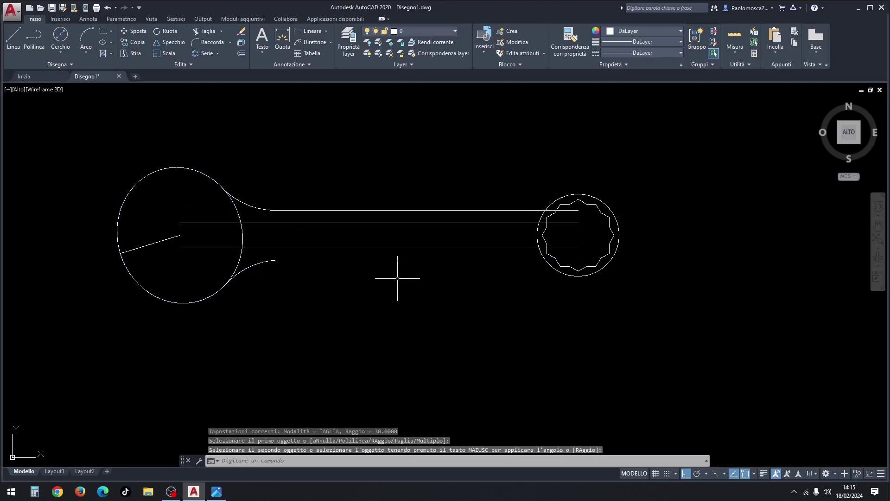
Step: Fillet the bottom and top handle lines into the ring circle with radius 30, then view the reference
{"action": "key", "text": "Return"}
{"action": "left_click", "coordinate": [533, 260]}
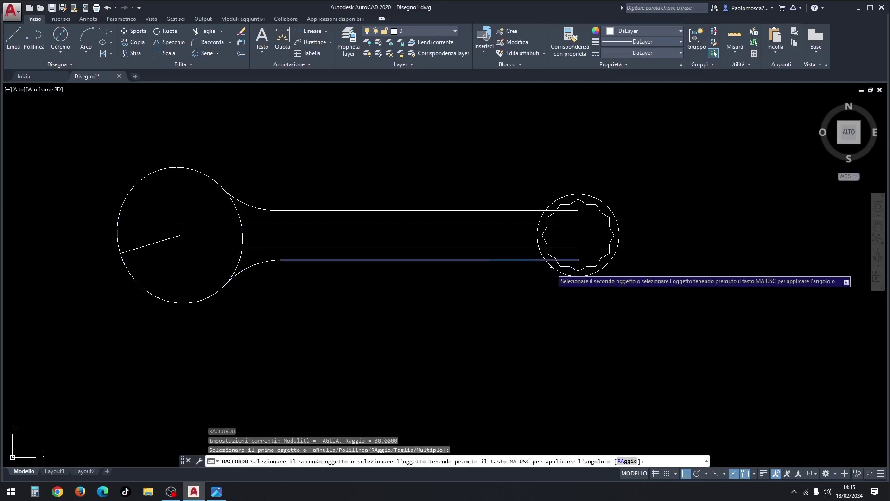
{"action": "left_click", "coordinate": [553, 268]}
{"action": "key", "text": "Return"}
{"action": "left_click", "coordinate": [530, 210]}
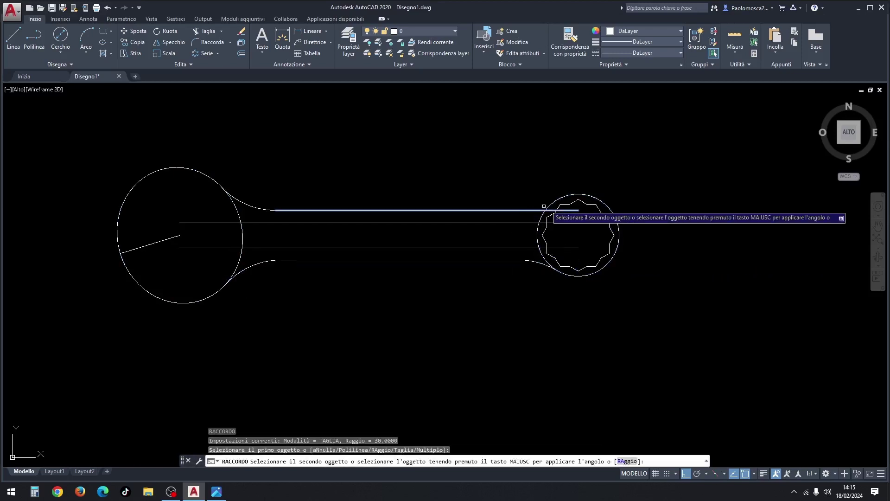
{"action": "left_click", "coordinate": [553, 199]}
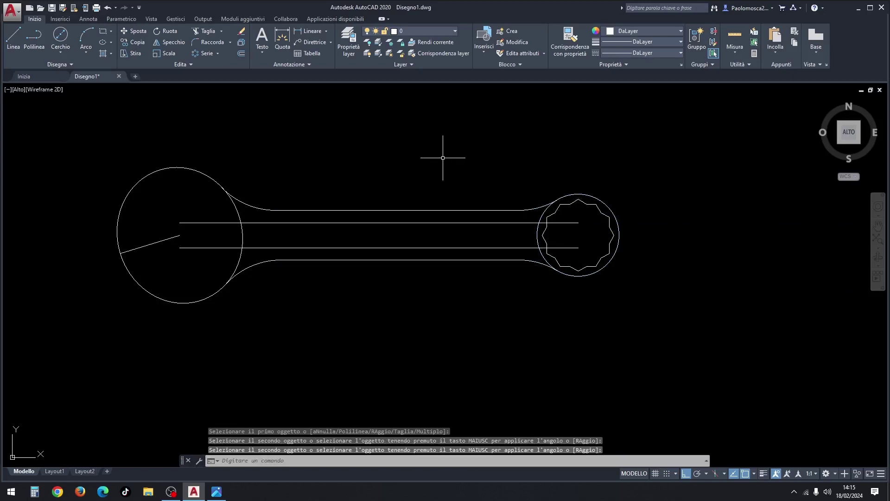
{"action": "left_click", "coordinate": [216, 491]}
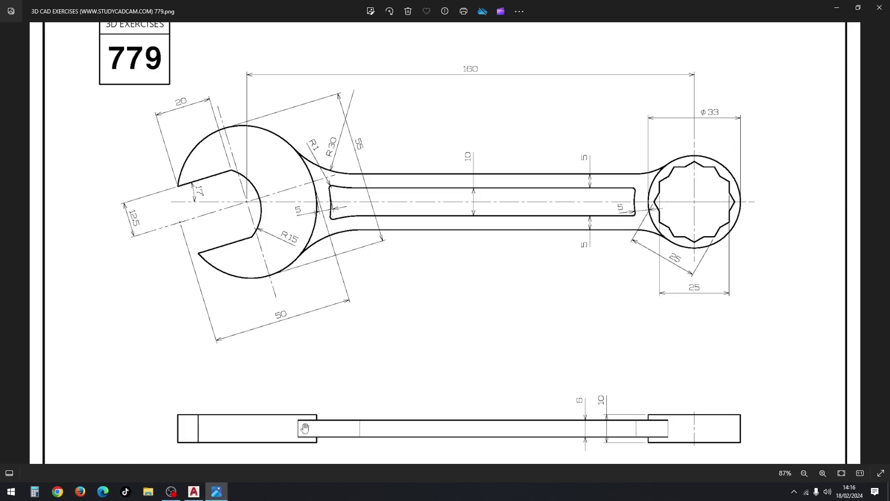
Step: Switch from the wrench reference image back to the AutoCAD drawing
{"action": "left_click", "coordinate": [194, 491]}
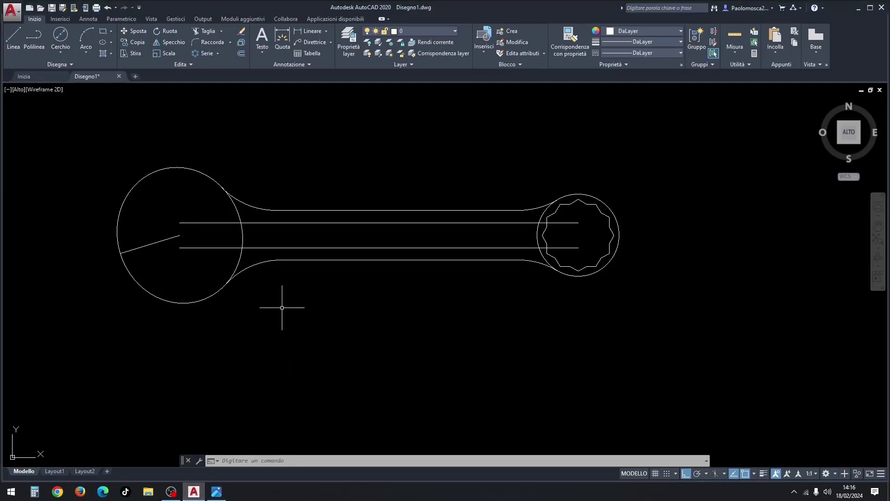
Step: Offset the big circle and the small ring circle 5 units outward
{"action": "left_click", "coordinate": [241, 54]}
{"action": "type", "text": "5"}
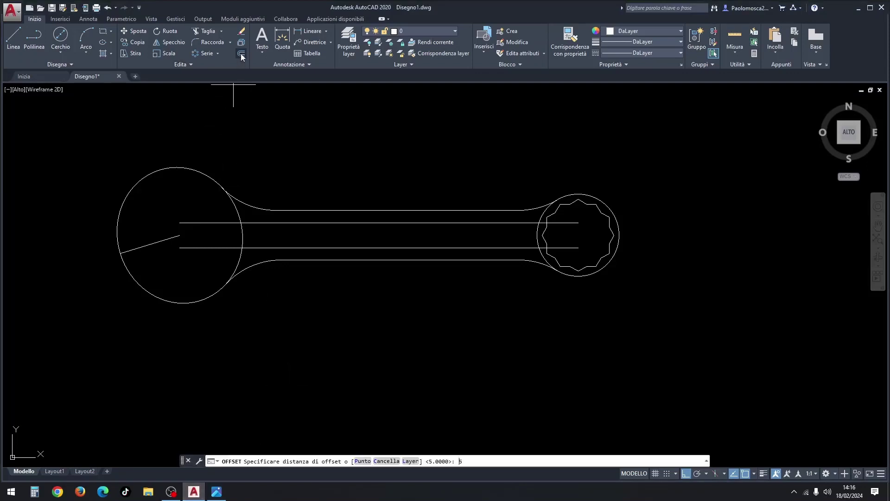
{"action": "key", "text": "Return"}
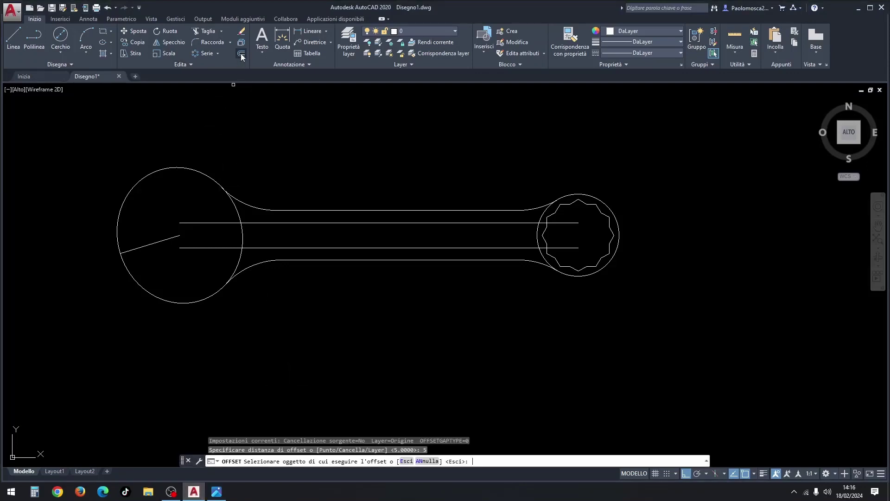
{"action": "left_click", "coordinate": [235, 209]}
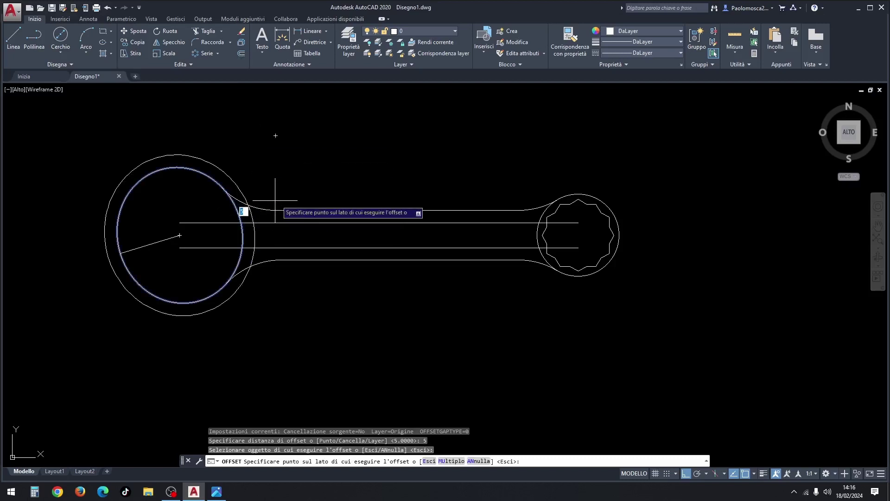
{"action": "left_click", "coordinate": [297, 193]}
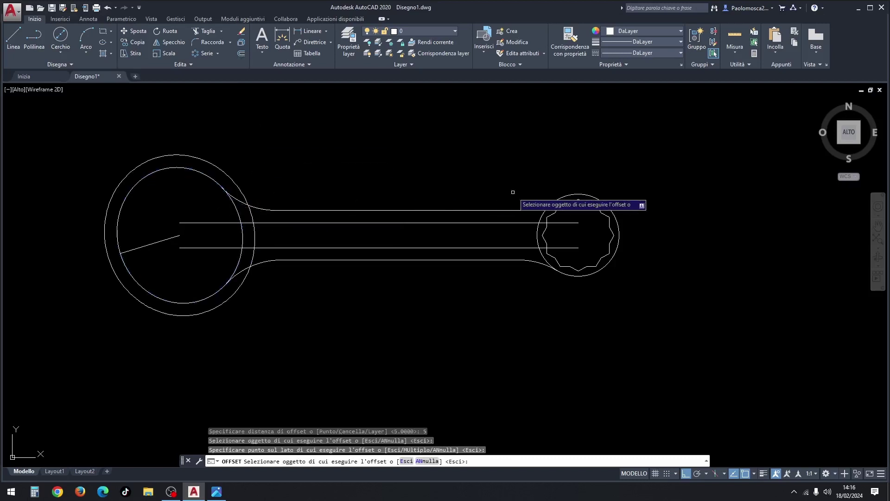
{"action": "left_click", "coordinate": [567, 194]}
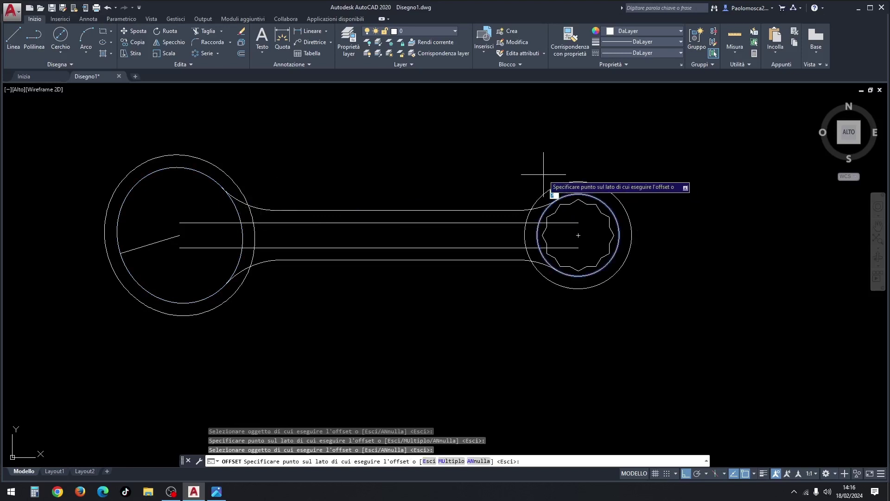
{"action": "left_click", "coordinate": [547, 184]}
Step: Offset all four neck fillet arcs 5 units inward
{"action": "scroll", "coordinate": [274, 233], "scroll_direction": "up", "scroll_amount": 2}
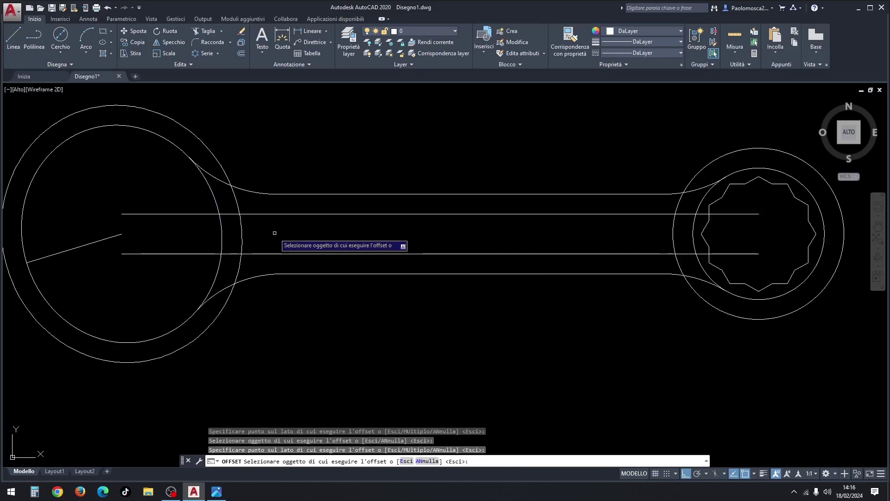
{"action": "left_click", "coordinate": [253, 191]}
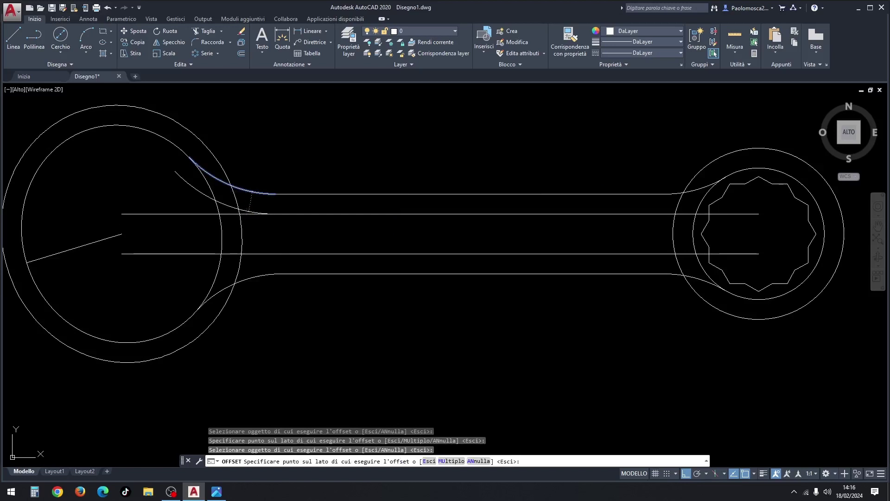
{"action": "left_click", "coordinate": [254, 227]}
{"action": "left_click", "coordinate": [254, 276]}
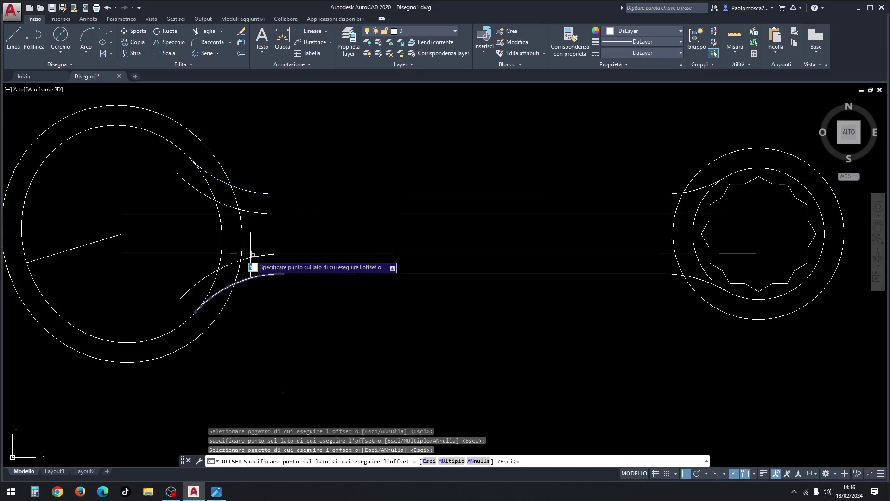
{"action": "left_click", "coordinate": [283, 264]}
{"action": "left_click", "coordinate": [687, 275]}
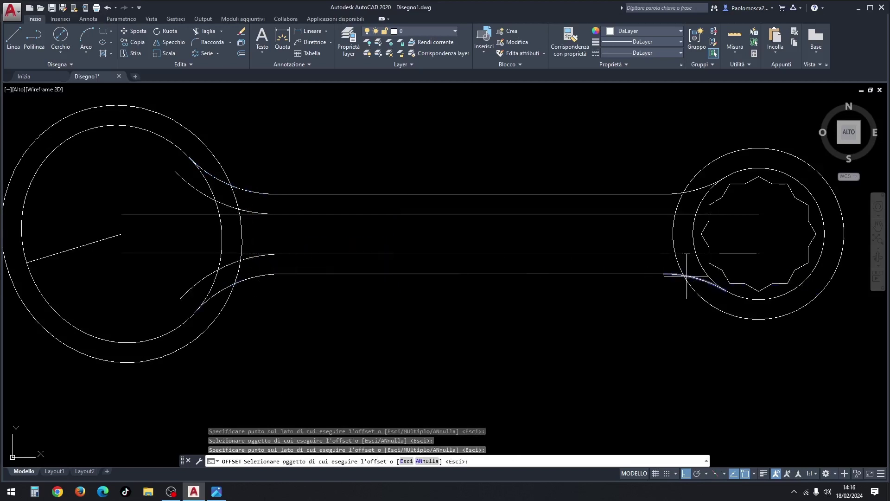
{"action": "left_click", "coordinate": [683, 250]}
{"action": "left_click", "coordinate": [690, 195]}
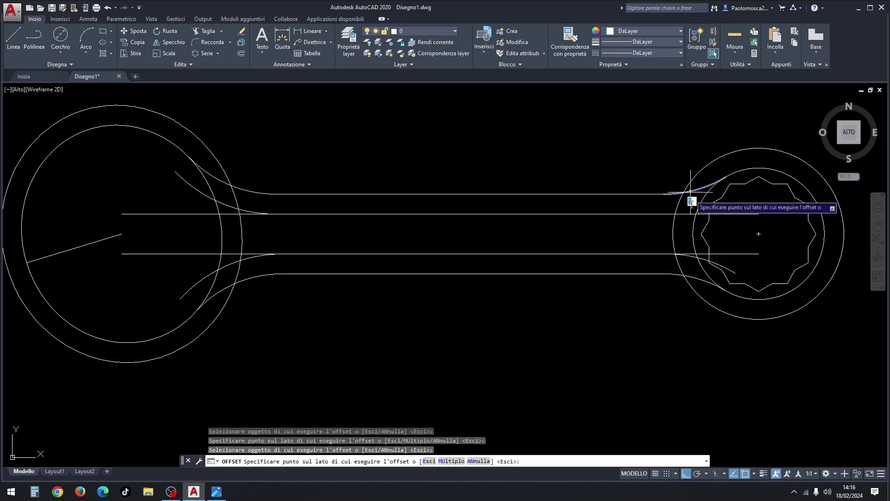
{"action": "left_click", "coordinate": [687, 211]}
{"action": "key", "text": "Escape"}
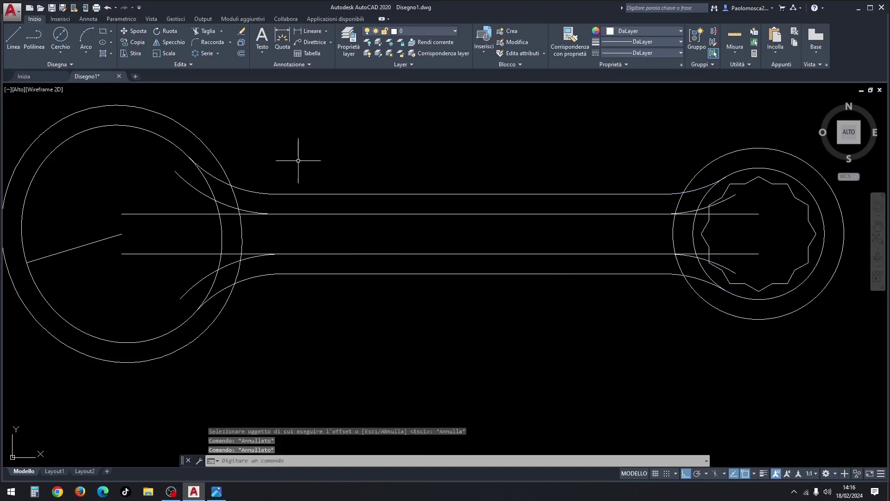
{"action": "left_click", "coordinate": [206, 32]}
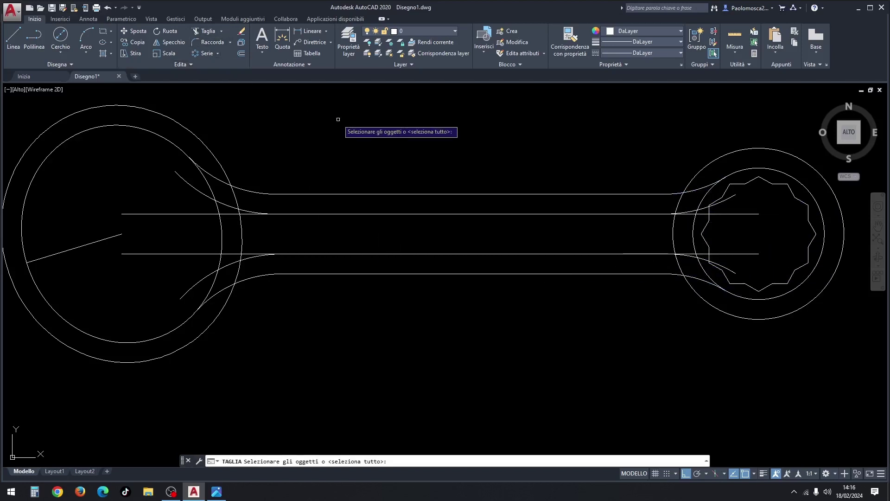
Step: Trim the outer left circle and the left neck's arc pieces and lines into clean corners
{"action": "key", "text": "Return"}
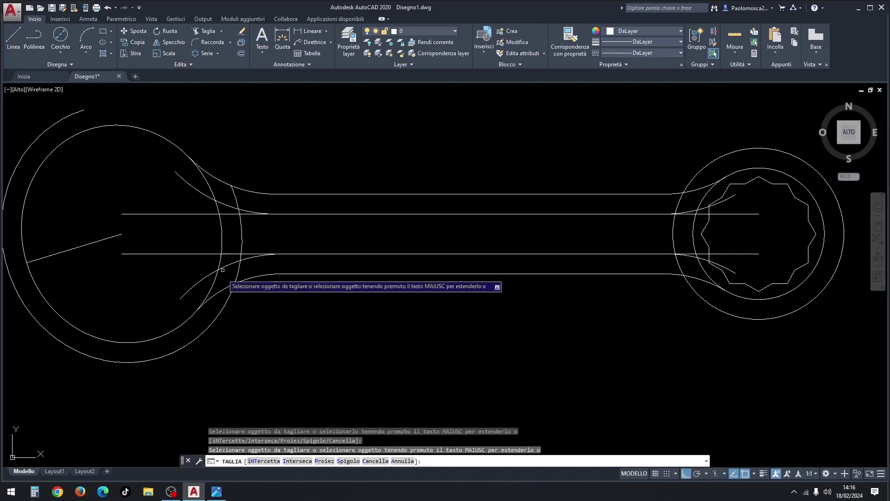
{"action": "left_click", "coordinate": [204, 322]}
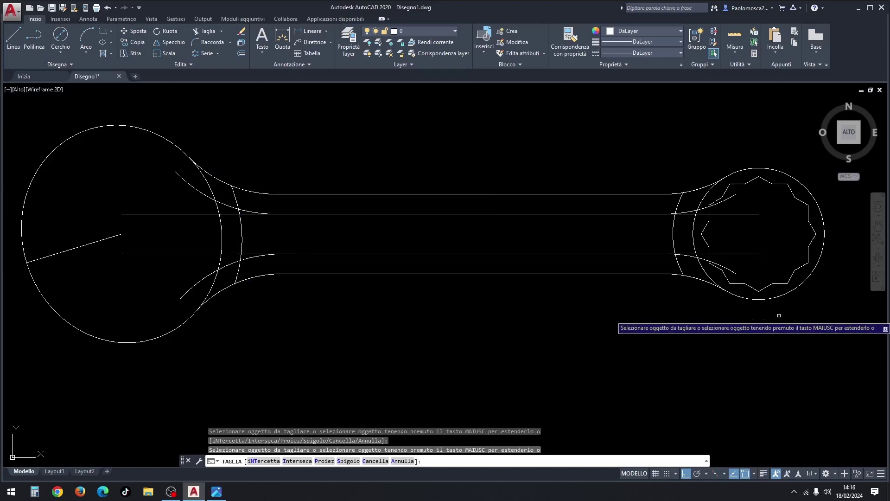
{"action": "scroll", "coordinate": [248, 224], "scroll_direction": "up", "scroll_amount": 2}
{"action": "scroll", "coordinate": [248, 223], "scroll_direction": "up", "scroll_amount": 2}
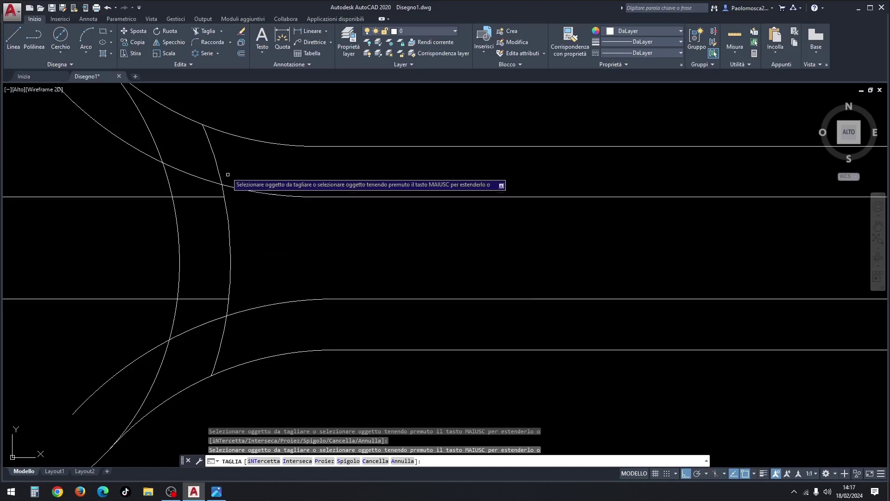
{"action": "left_click", "coordinate": [215, 163]}
{"action": "left_click", "coordinate": [200, 176]}
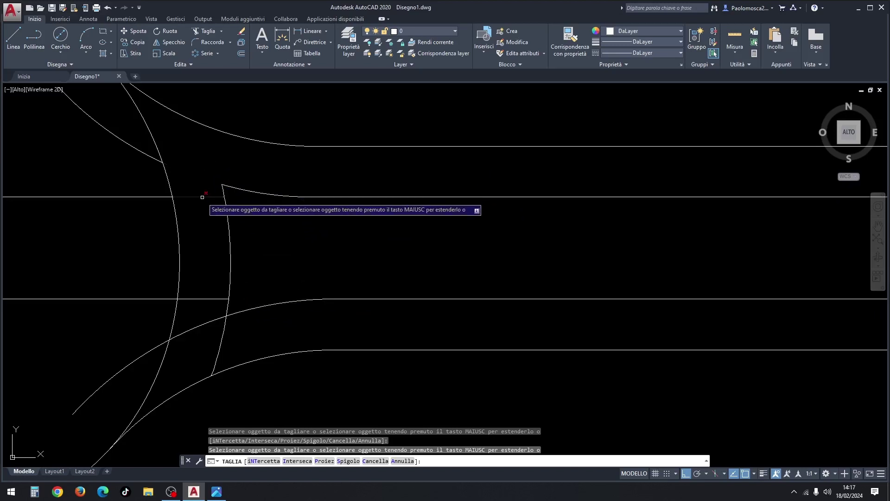
{"action": "left_click", "coordinate": [205, 196]}
{"action": "left_click", "coordinate": [207, 299]}
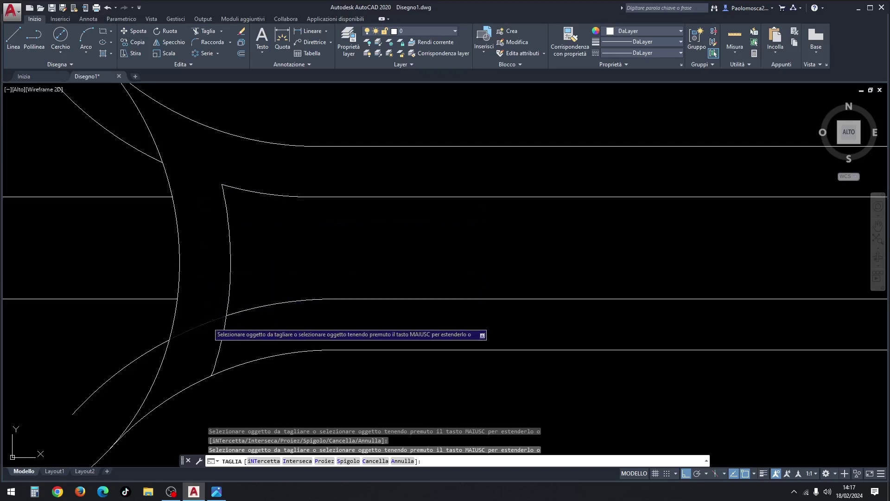
{"action": "left_click", "coordinate": [221, 336]}
{"action": "scroll", "coordinate": [211, 295], "scroll_direction": "down", "scroll_amount": 3}
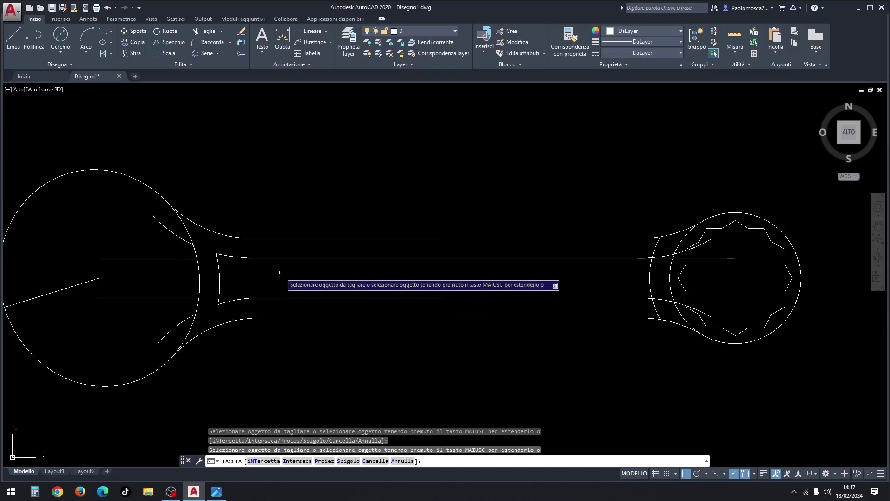
Step: At the ring end, trim the leftover curve piece with a crossing window
{"action": "middle_click_drag", "start_coordinate": [598, 274], "coordinate": [412, 243]}
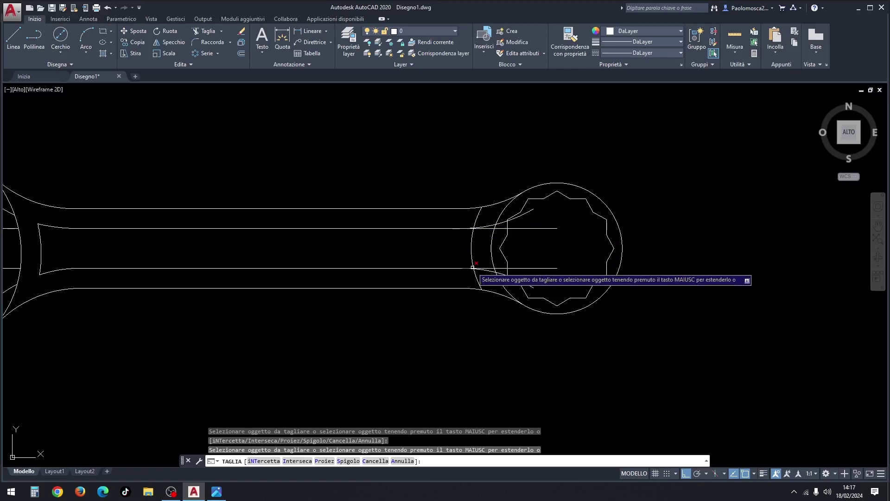
{"action": "scroll", "coordinate": [478, 267], "scroll_direction": "up", "scroll_amount": 3}
{"action": "scroll", "coordinate": [477, 271], "scroll_direction": "up", "scroll_amount": 3}
{"action": "scroll", "coordinate": [478, 271], "scroll_direction": "up", "scroll_amount": 2}
{"action": "scroll", "coordinate": [477, 272], "scroll_direction": "up", "scroll_amount": 1}
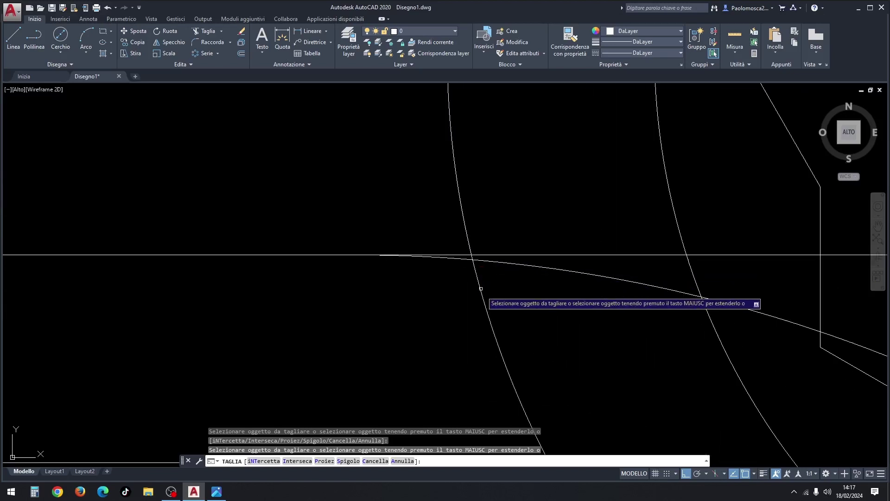
{"action": "scroll", "coordinate": [510, 260], "scroll_direction": "up", "scroll_amount": 1}
{"action": "left_click", "coordinate": [547, 222]}
{"action": "left_click", "coordinate": [499, 281]}
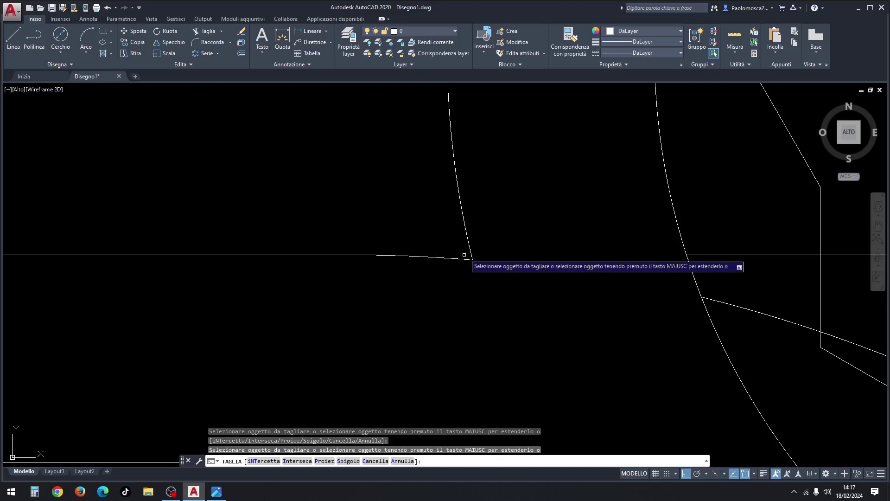
Step: Trim the overlapping arc pieces past the intersection near the ring-side shank
{"action": "mouse_move", "coordinate": [471, 254]}
{"action": "middle_mouse_down"}
{"action": "mouse_move", "coordinate": [513, 171]}
{"action": "mouse_move", "coordinate": [519, 221]}
{"action": "middle_mouse_up"}
{"action": "scroll", "coordinate": [497, 248], "scroll_direction": "down", "scroll_amount": 4}
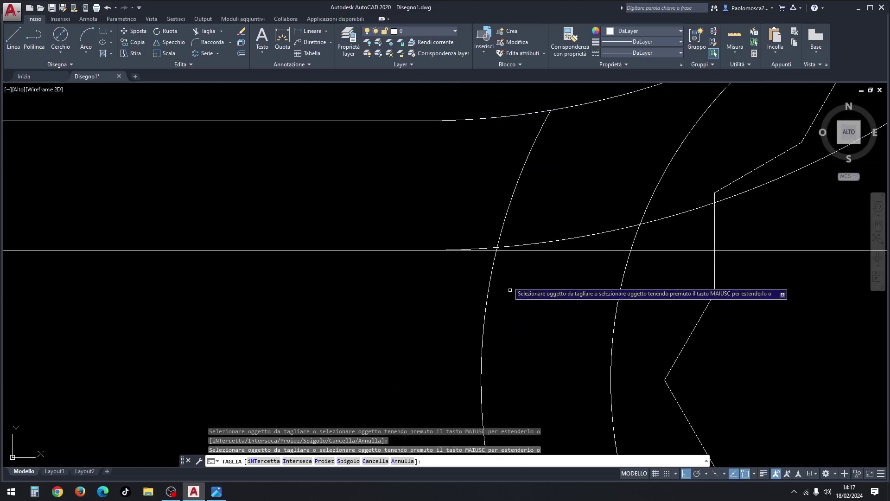
{"action": "scroll", "coordinate": [497, 248], "scroll_direction": "up", "scroll_amount": 5}
{"action": "scroll", "coordinate": [481, 239], "scroll_direction": "up", "scroll_amount": 3}
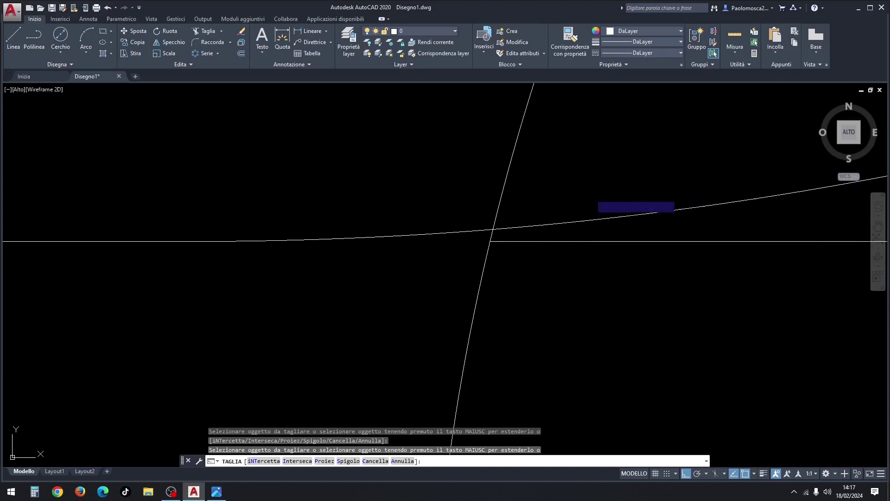
{"action": "left_click", "coordinate": [557, 220]}
{"action": "left_click", "coordinate": [541, 229]}
{"action": "left_click", "coordinate": [501, 280]}
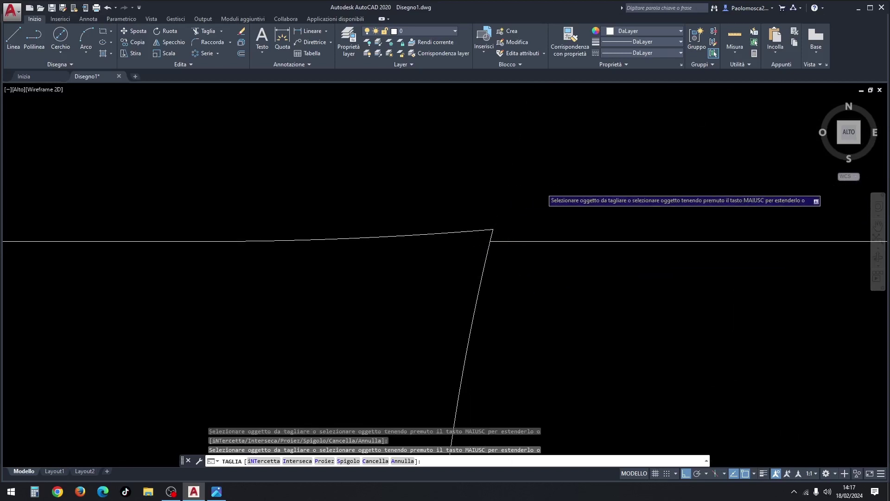
{"action": "scroll", "coordinate": [580, 189], "scroll_direction": "down", "scroll_amount": 3}
{"action": "scroll", "coordinate": [590, 185], "scroll_direction": "down", "scroll_amount": 2}
{"action": "scroll", "coordinate": [617, 259], "scroll_direction": "down", "scroll_amount": 4}
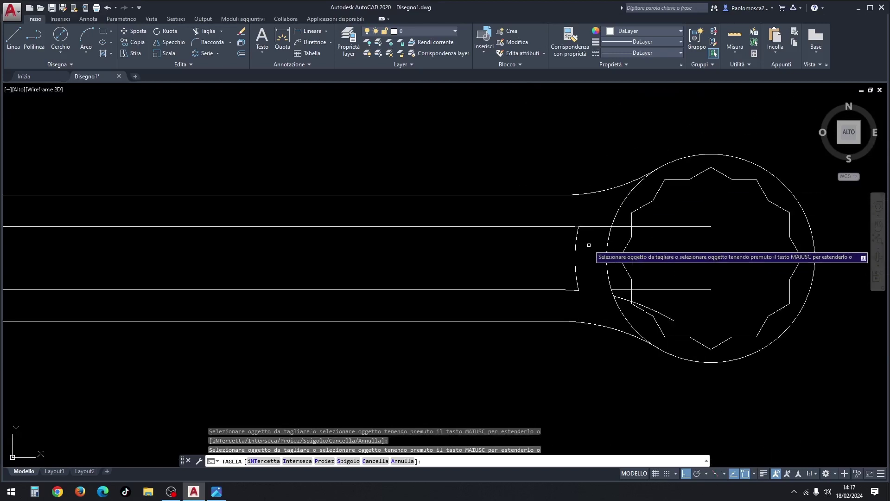
Step: Delete the two horizontal lines and the short diagonal stub inside the ring head
{"action": "key", "text": "Escape"}
{"action": "key", "text": "Escape"}
{"action": "key", "text": "Escape"}
{"action": "left_click", "coordinate": [740, 219]}
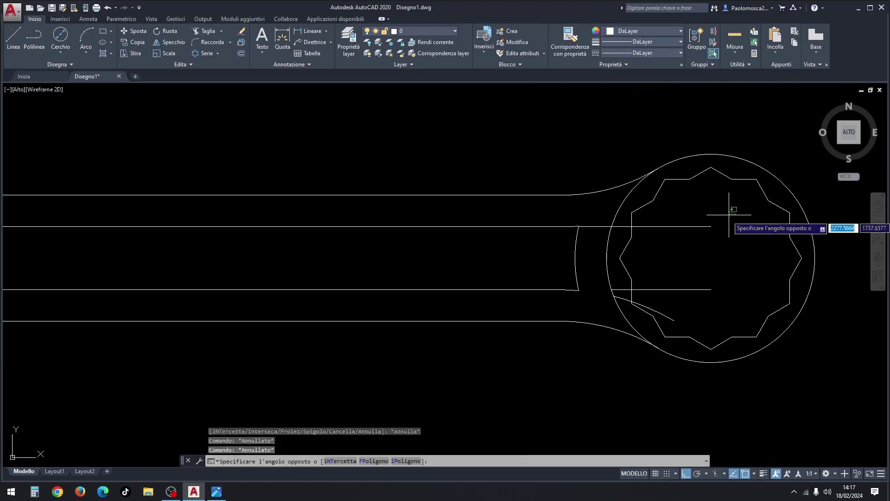
{"action": "left_click", "coordinate": [677, 294]}
{"action": "key", "text": "Delete"}
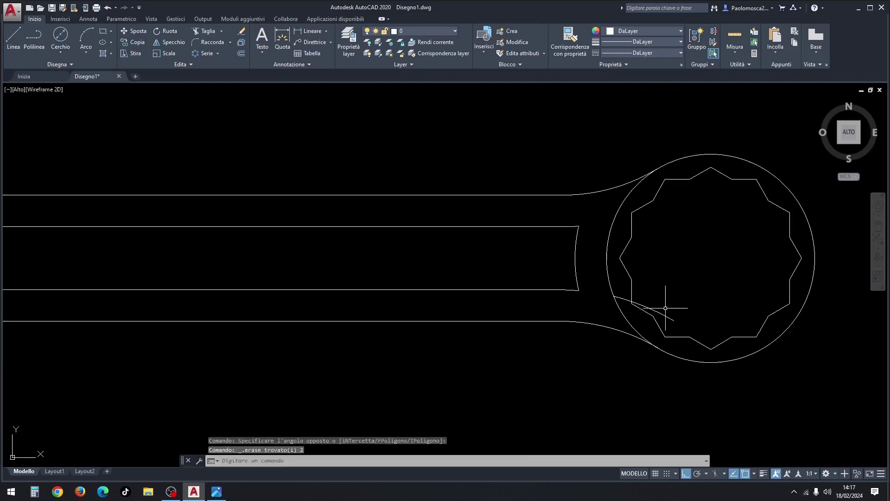
{"action": "left_click", "coordinate": [661, 312]}
{"action": "key", "text": "Delete"}
Step: Delete the two leftover lines and two arcs inside the large circle end
{"action": "scroll", "coordinate": [575, 260], "scroll_direction": "up", "scroll_amount": 5}
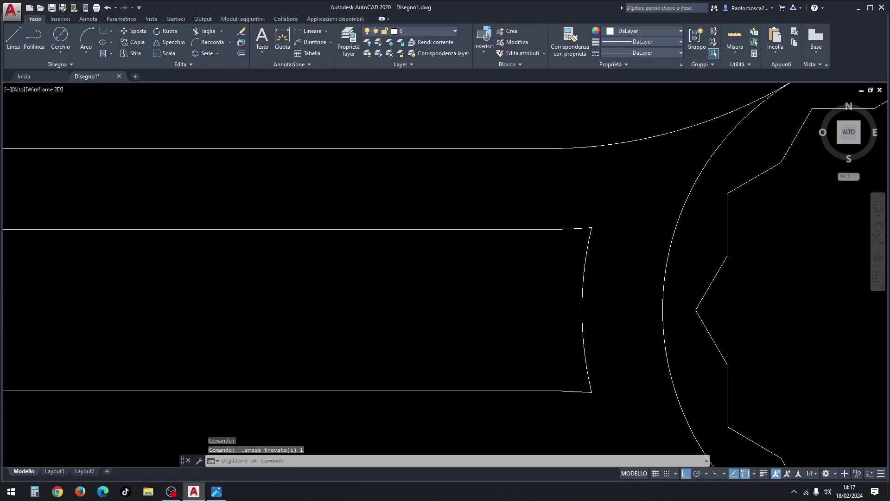
{"action": "scroll", "coordinate": [600, 234], "scroll_direction": "up", "scroll_amount": 4}
{"action": "scroll", "coordinate": [600, 234], "scroll_direction": "down", "scroll_amount": 6}
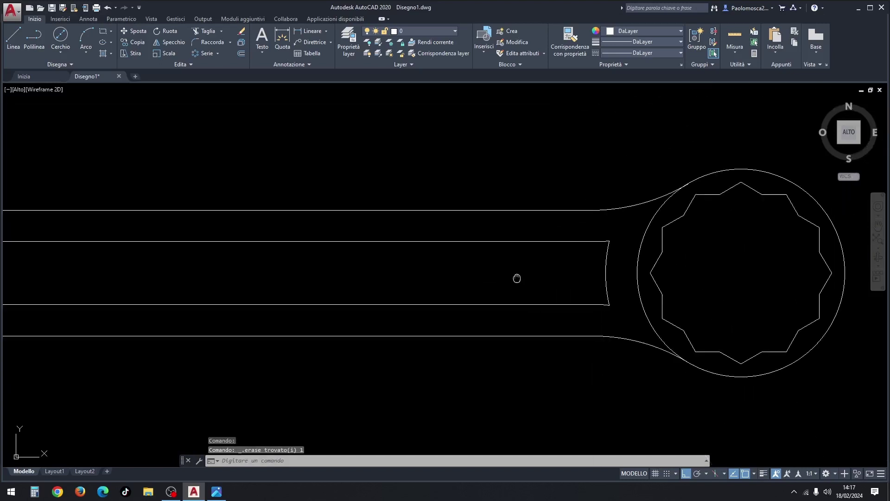
{"action": "middle_click_drag", "start_coordinate": [517, 278], "coordinate": [555, 247]}
{"action": "scroll", "coordinate": [556, 248], "scroll_direction": "up", "scroll_amount": 4}
{"action": "middle_click_drag", "start_coordinate": [340, 209], "coordinate": [536, 209]}
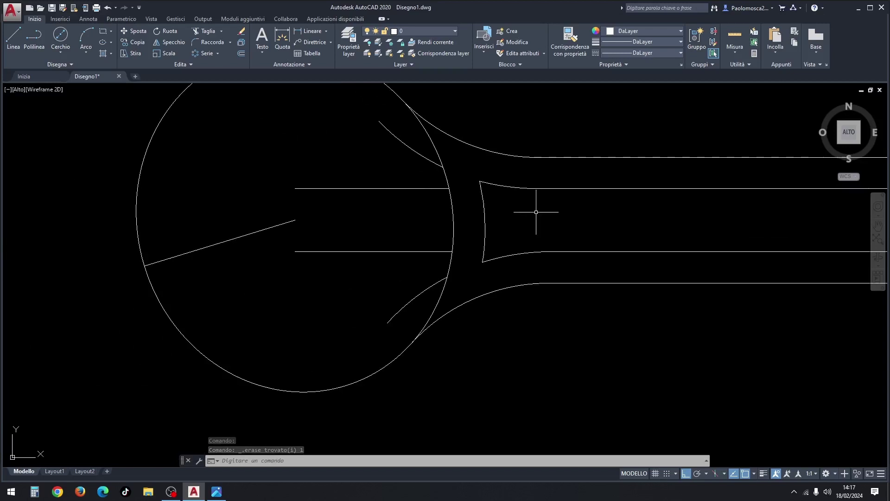
{"action": "left_click", "coordinate": [406, 125]}
{"action": "left_click_drag", "start_coordinate": [356, 210], "coordinate": [344, 313]}
{"action": "left_click", "coordinate": [344, 313]}
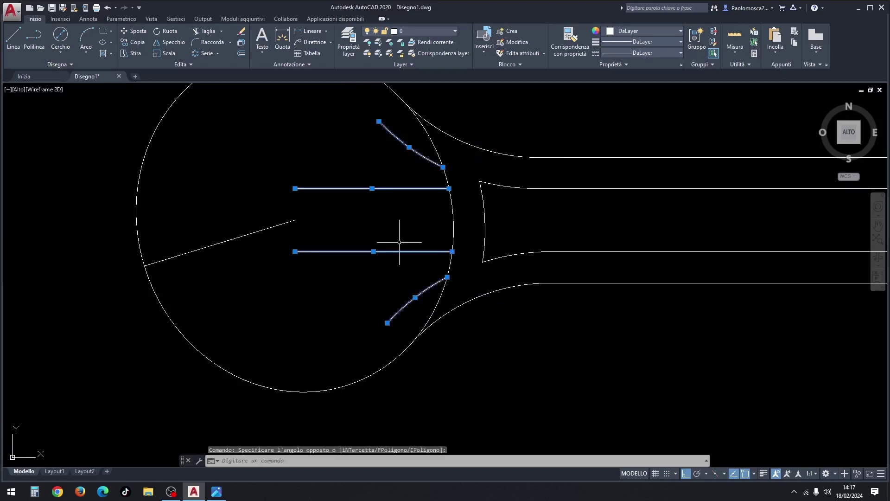
{"action": "key", "text": "Delete"}
{"action": "middle_click_drag", "start_coordinate": [566, 211], "coordinate": [397, 210]}
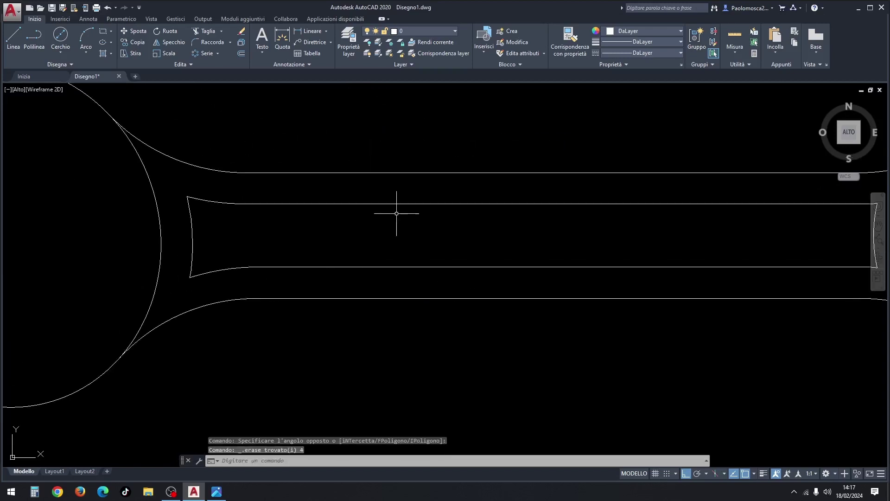
{"action": "scroll", "coordinate": [560, 220], "scroll_direction": "down", "scroll_amount": 2}
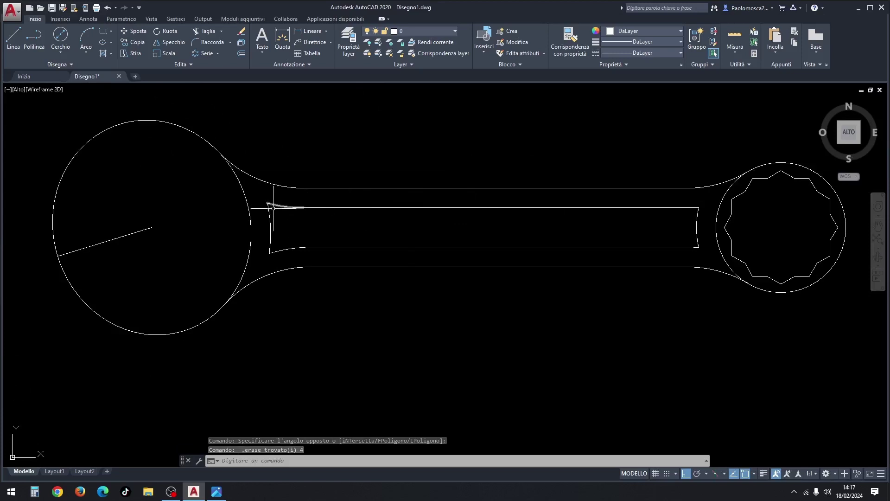
Step: Set the fillet radius to 1 and round the slot's top-left and bottom-left corners
{"action": "type", "text": "rac"}
{"action": "key", "text": "space"}
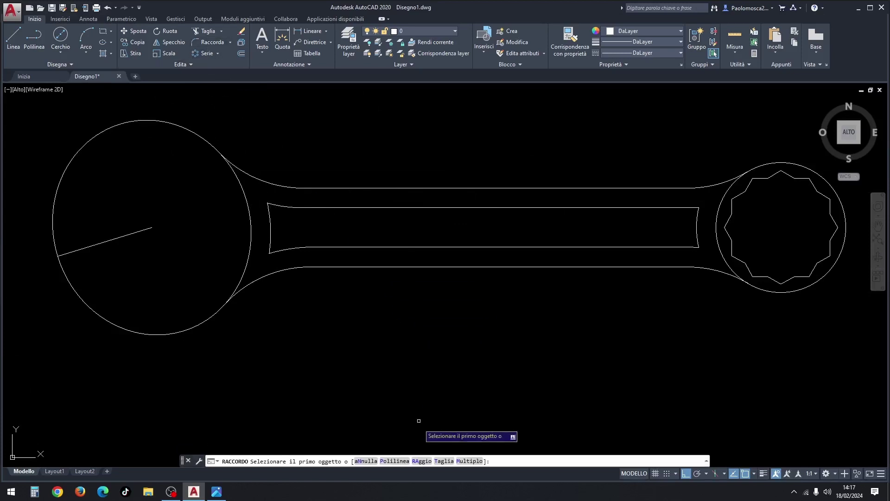
{"action": "left_click", "coordinate": [421, 460]}
{"action": "type", "text": "1"}
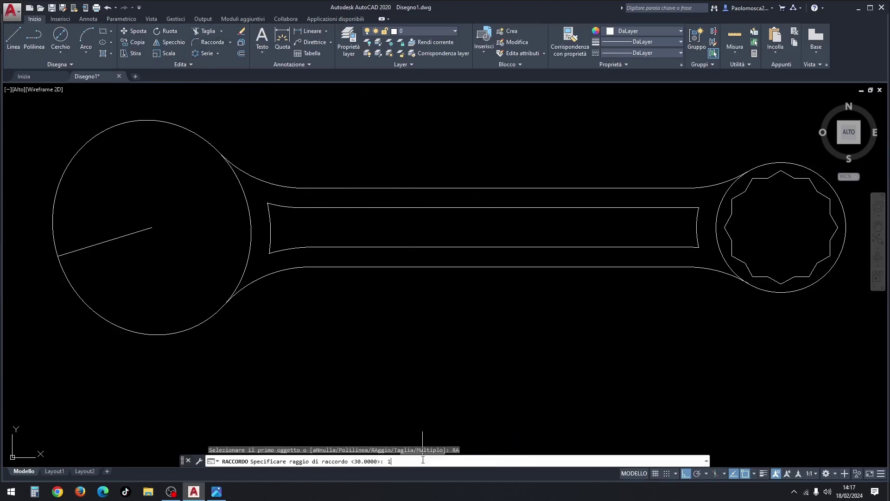
{"action": "key", "text": "Return"}
{"action": "left_click", "coordinate": [268, 207]}
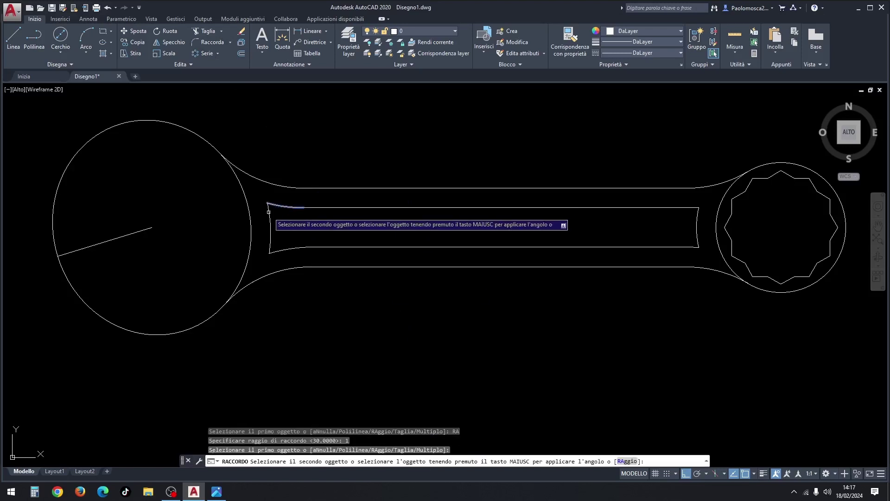
{"action": "key", "text": "space"}
{"action": "left_click", "coordinate": [271, 245]}
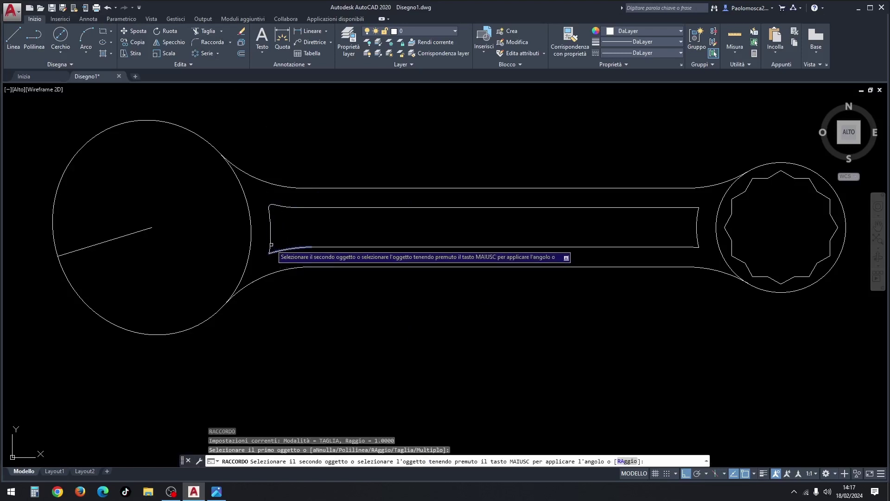
{"action": "left_click", "coordinate": [270, 231]}
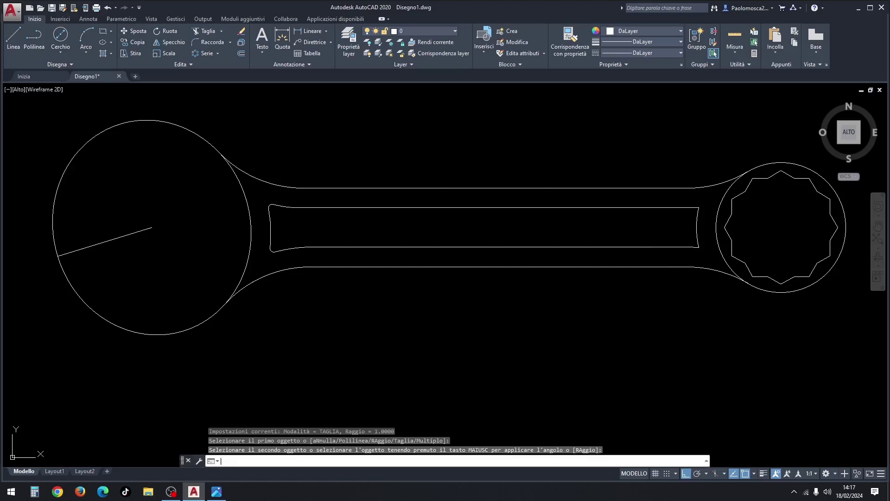
Step: Round the slot's bottom-right and top-right corners, then bring up the wrench reference image
{"action": "key", "text": "space"}
{"action": "left_click", "coordinate": [693, 246]}
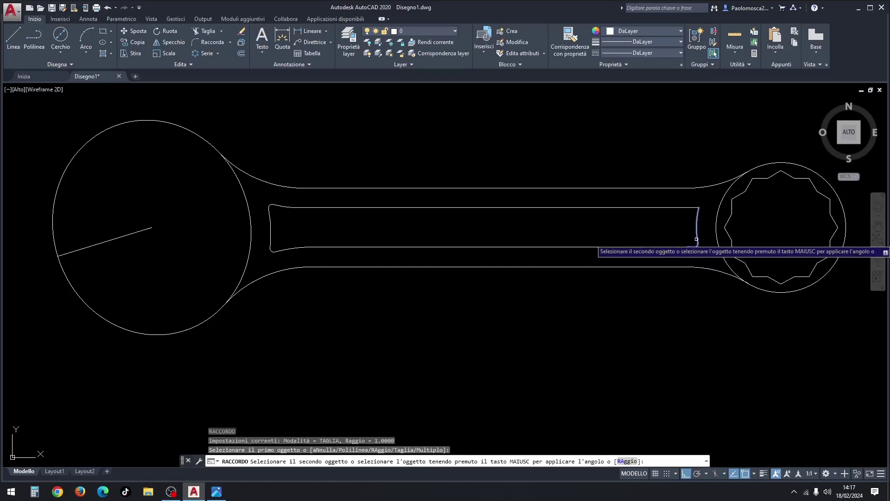
{"action": "left_click", "coordinate": [695, 239]}
{"action": "key", "text": "space"}
{"action": "left_click", "coordinate": [692, 208]}
{"action": "left_click", "coordinate": [696, 220]}
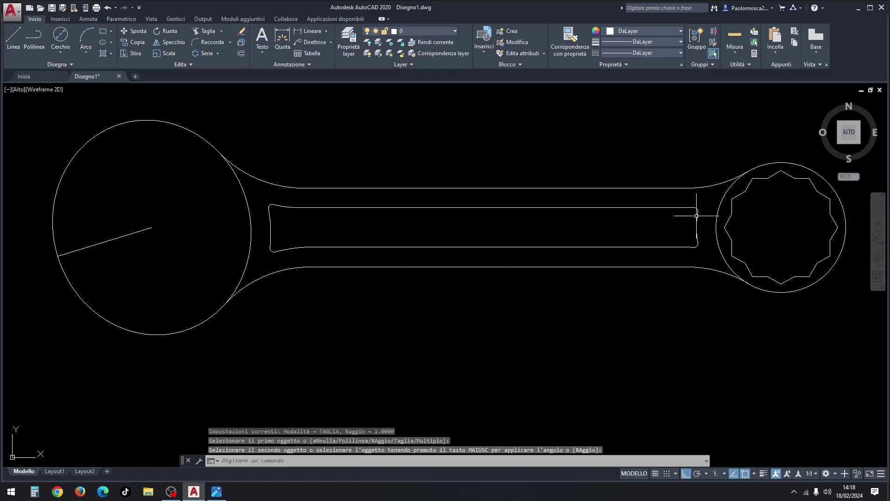
{"action": "key", "text": "Escape"}
{"action": "key", "text": "Escape"}
{"action": "key", "text": "Escape"}
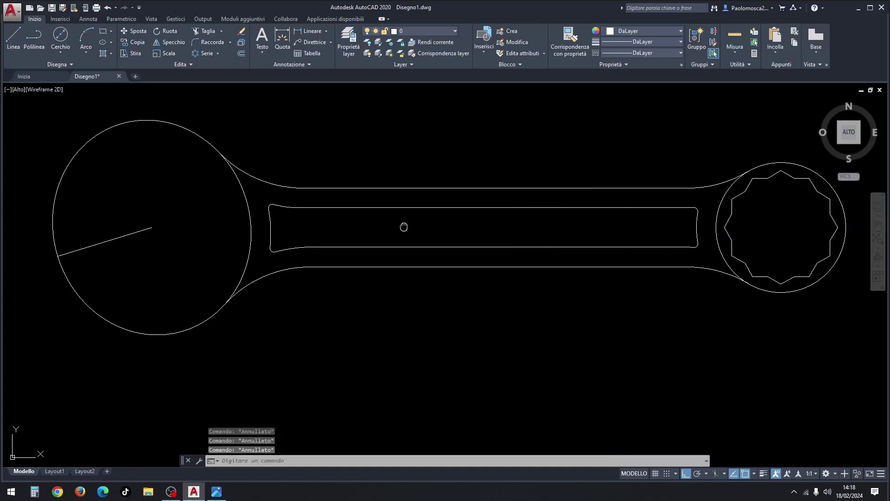
{"action": "middle_click_drag", "start_coordinate": [403, 225], "coordinate": [476, 228]}
{"action": "left_click", "coordinate": [215, 495]}
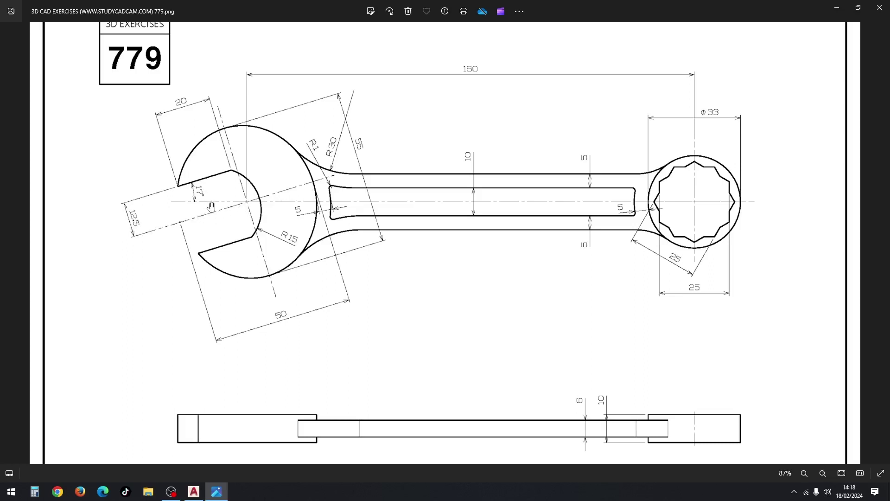
Step: Offset the angled line 12.5 to both sides and erase the original line
{"action": "left_click", "coordinate": [193, 491]}
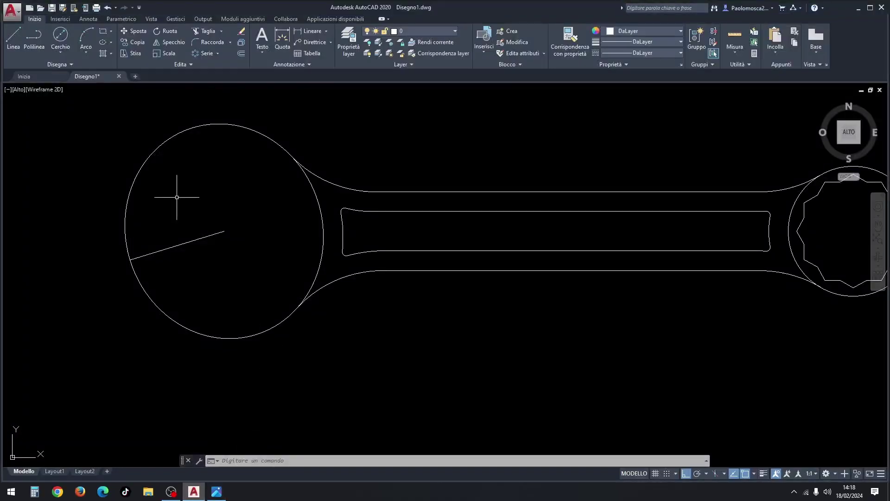
{"action": "left_click", "coordinate": [241, 54]}
{"action": "type", "text": "12.5"}
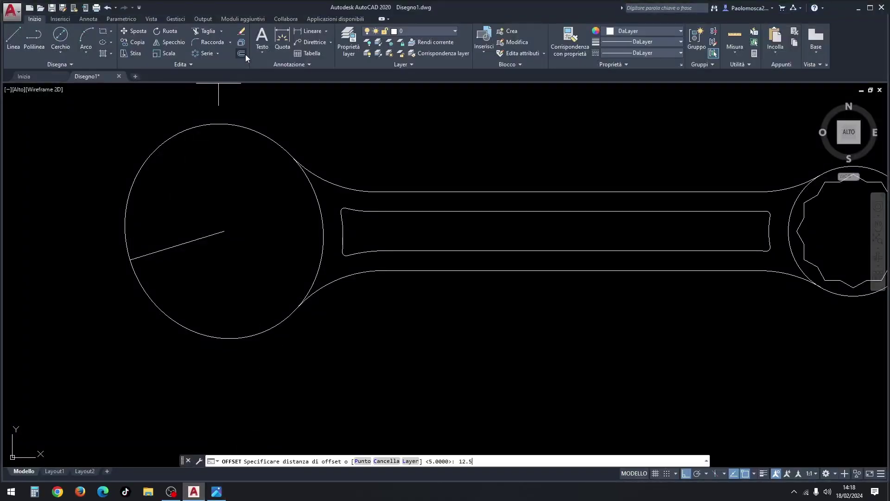
{"action": "key", "text": "Return"}
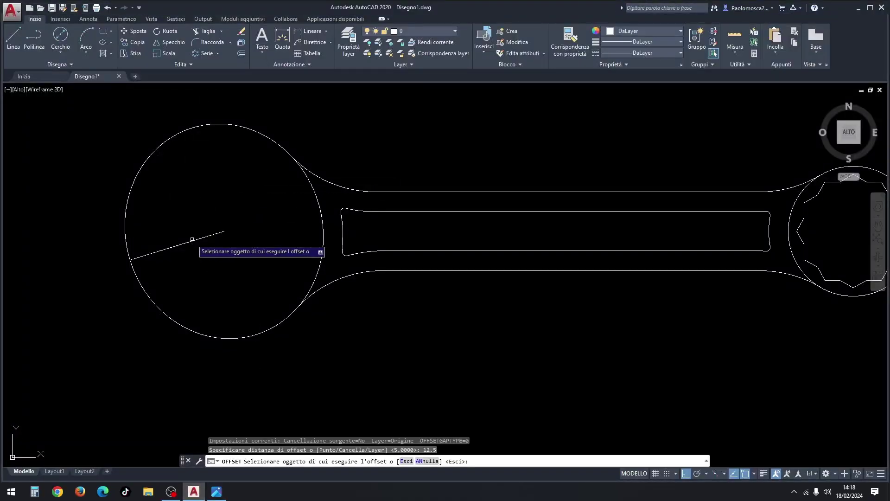
{"action": "left_click", "coordinate": [192, 239]}
{"action": "left_click", "coordinate": [180, 218]}
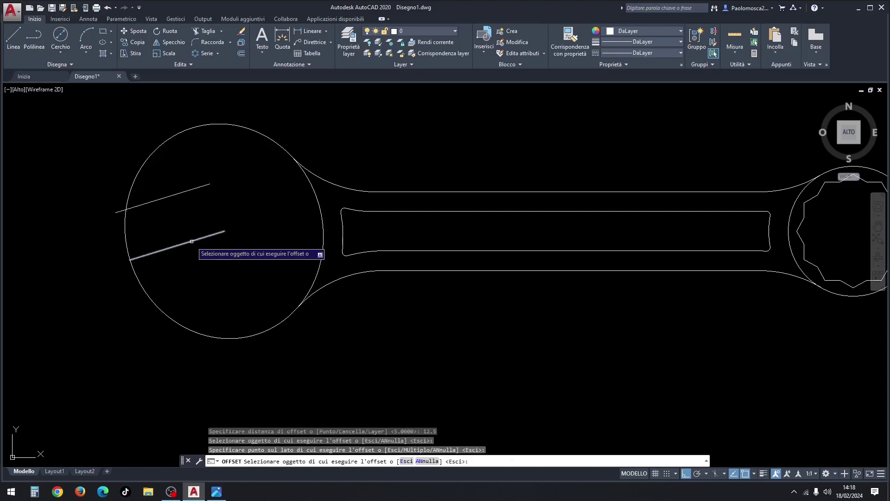
{"action": "left_click", "coordinate": [191, 241]}
{"action": "left_click", "coordinate": [204, 281]}
{"action": "key", "text": "Escape"}
{"action": "key", "text": "Escape"}
{"action": "key", "text": "Escape"}
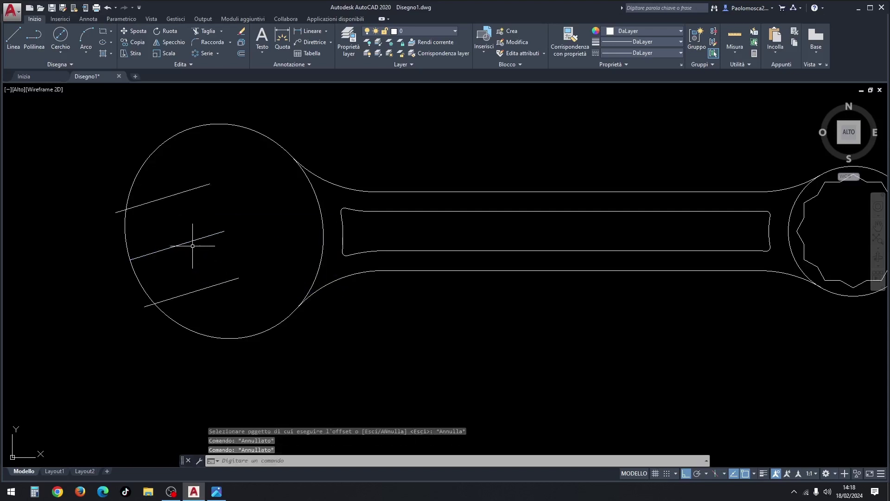
{"action": "left_click", "coordinate": [180, 244]}
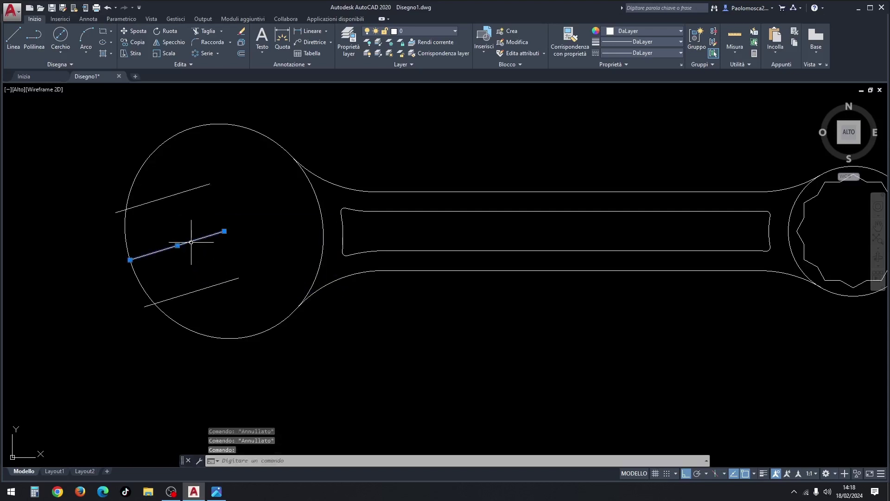
{"action": "left_click", "coordinate": [242, 32]}
Step: Trim the jaw lines' outer ends and the circle arc between them
{"action": "left_click", "coordinate": [202, 34]}
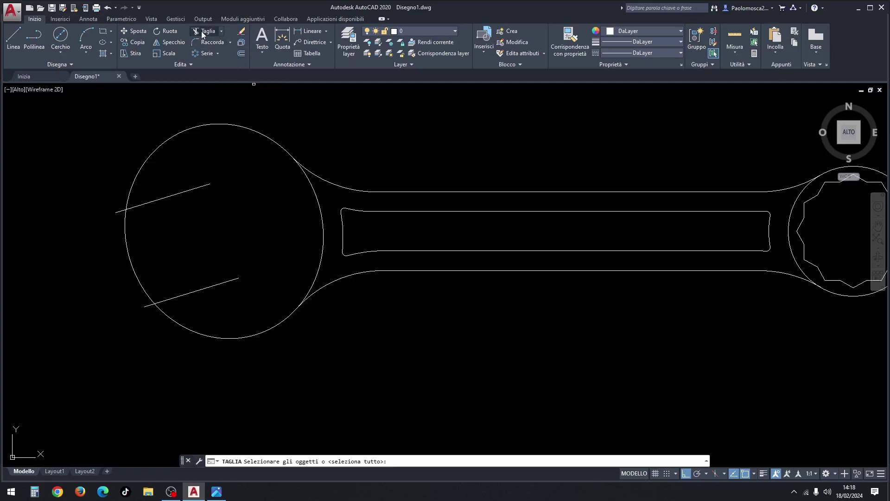
{"action": "key", "text": "Return"}
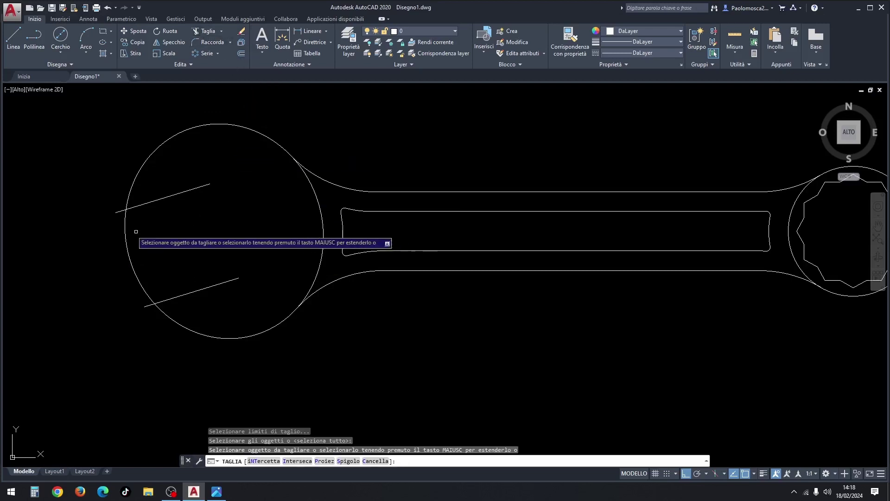
{"action": "left_click", "coordinate": [117, 212]}
{"action": "left_click", "coordinate": [148, 305]}
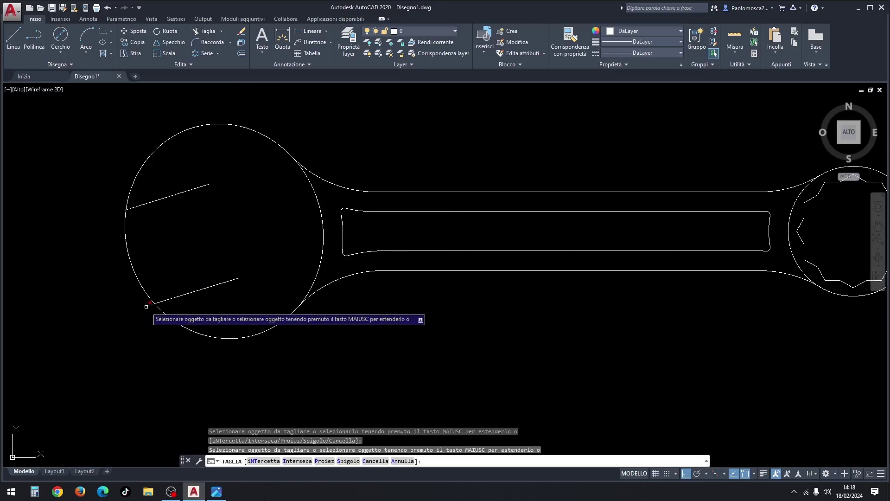
{"action": "left_click", "coordinate": [144, 292]}
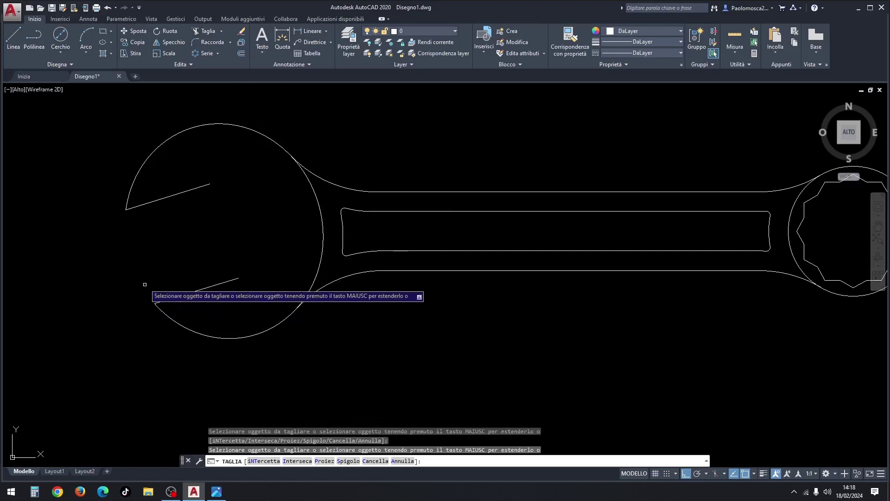
{"action": "left_click", "coordinate": [18, 52]}
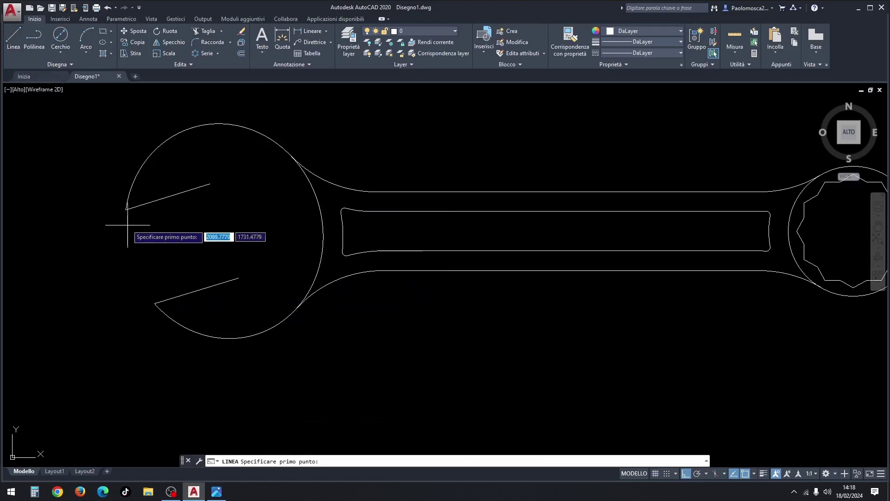
Step: Draw a line across the jaw line ends and offset it 20 units into the jaw
{"action": "left_click", "coordinate": [126, 210]}
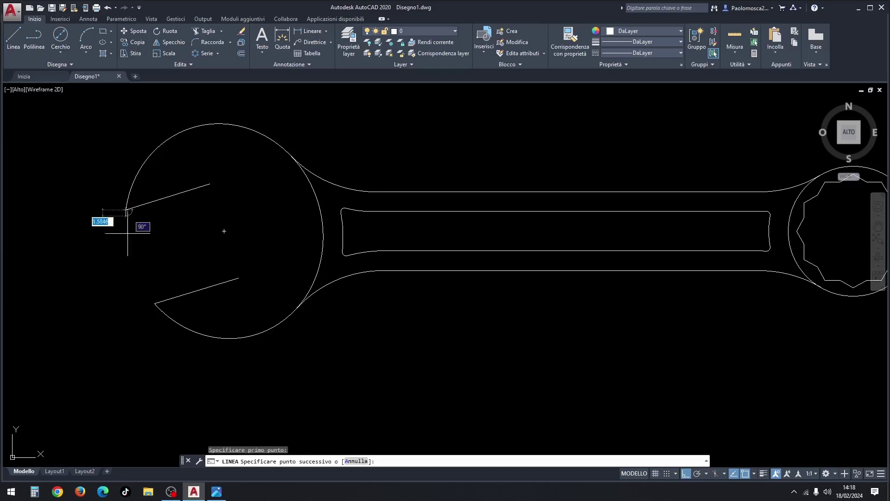
{"action": "left_click", "coordinate": [155, 304]}
{"action": "key", "text": "Escape"}
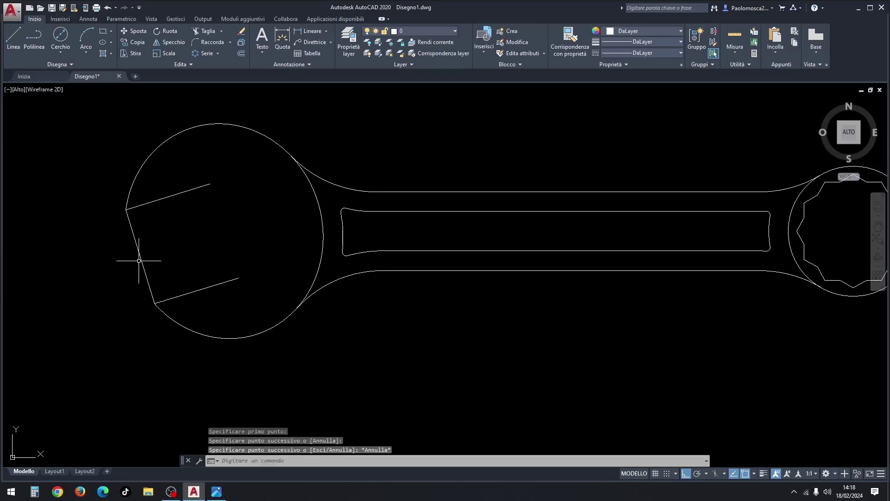
{"action": "left_click", "coordinate": [240, 55]}
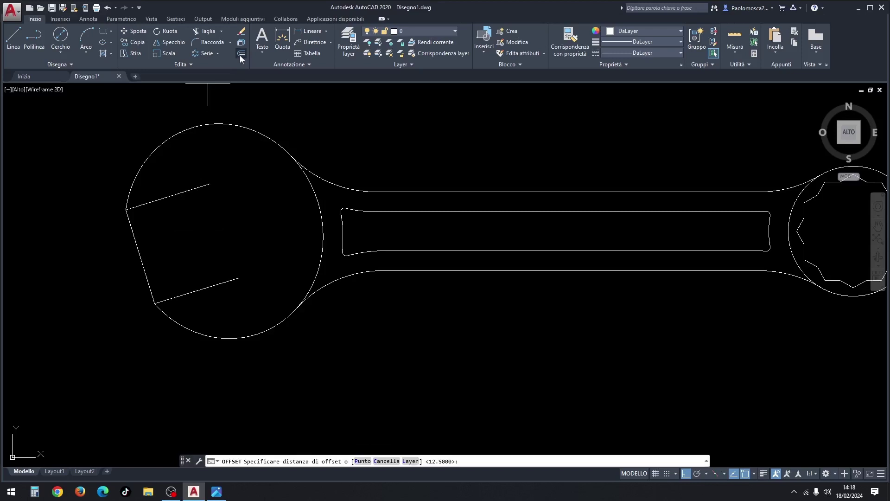
{"action": "type", "text": "20"}
{"action": "key", "text": "Return"}
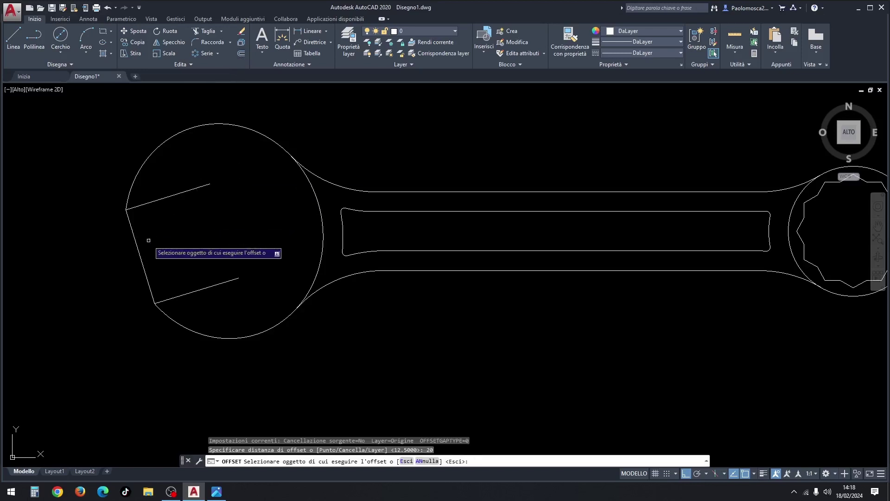
{"action": "left_click", "coordinate": [135, 239]}
{"action": "left_click", "coordinate": [195, 234]}
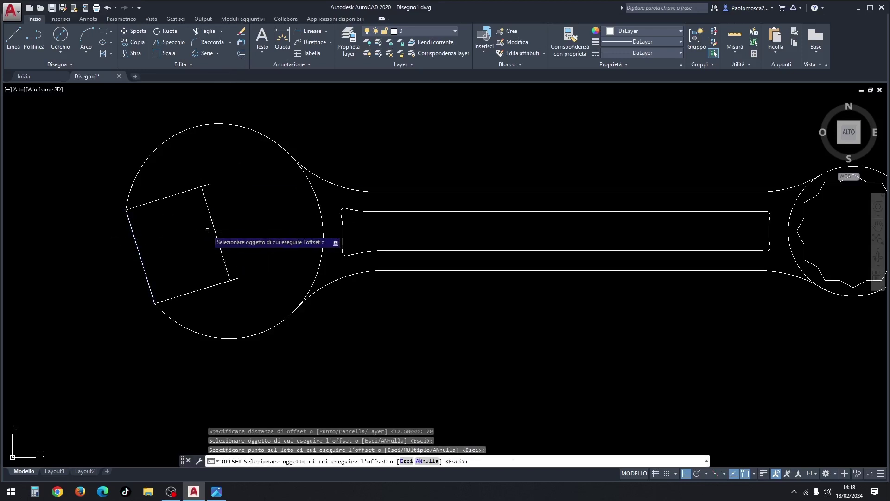
{"action": "key", "text": "Escape"}
{"action": "key", "text": "Escape"}
{"action": "key", "text": "Escape"}
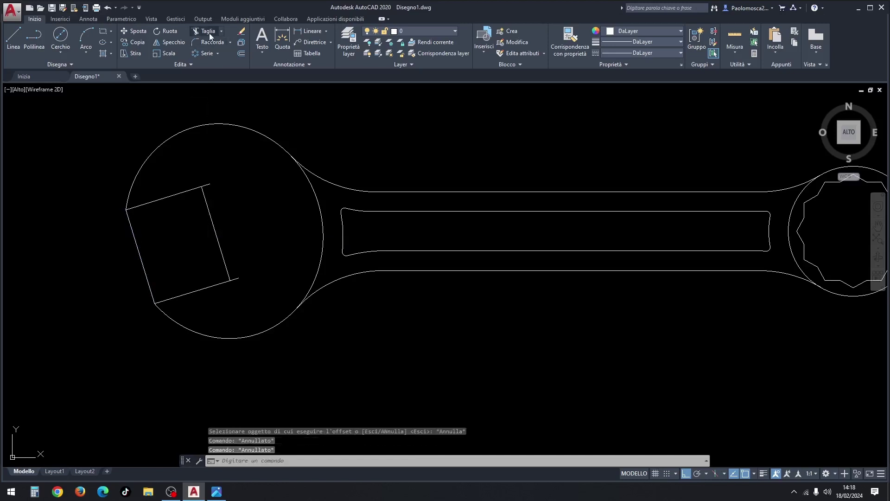
Step: Erase the temporary jaw closing line and its 20-unit offset
{"action": "left_click", "coordinate": [210, 32]}
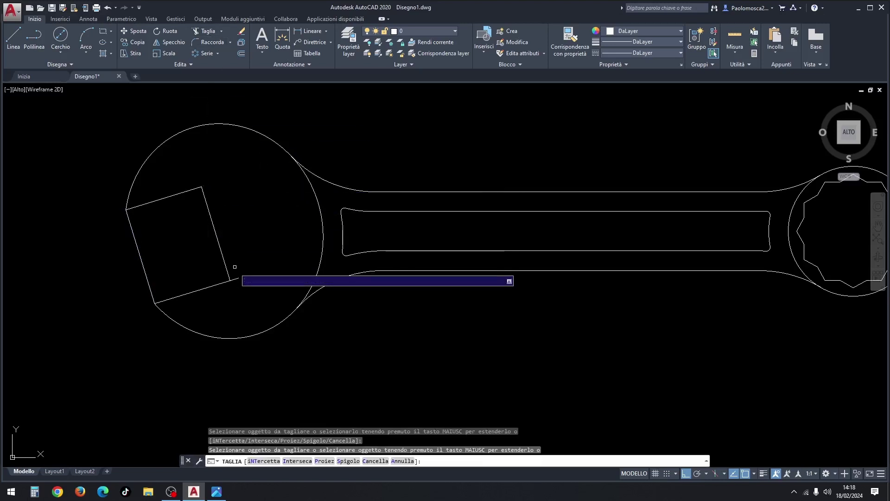
{"action": "key", "text": "Escape"}
{"action": "left_click", "coordinate": [233, 222]}
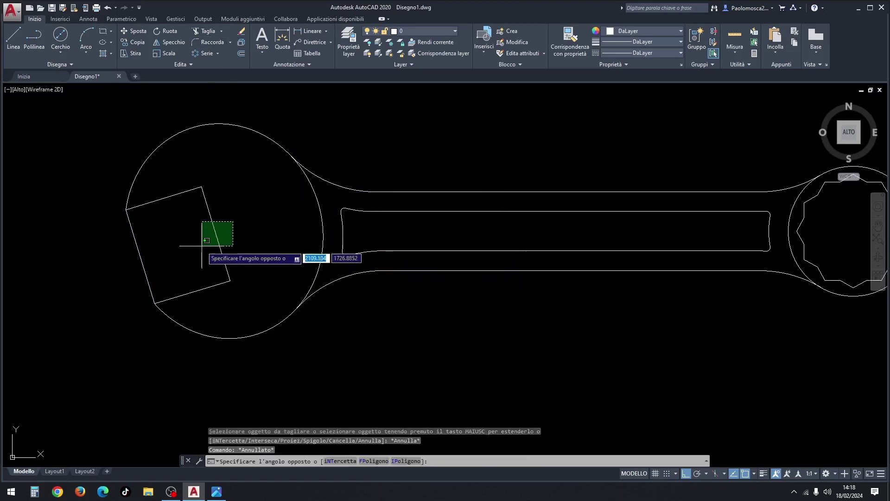
{"action": "left_click", "coordinate": [201, 245]}
{"action": "left_click", "coordinate": [139, 255]}
{"action": "left_click", "coordinate": [242, 32]}
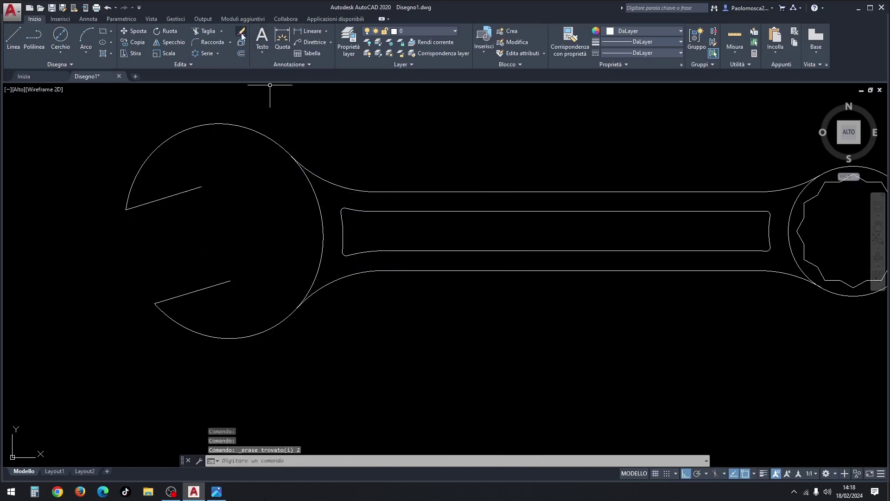
{"action": "left_click", "coordinate": [216, 491]}
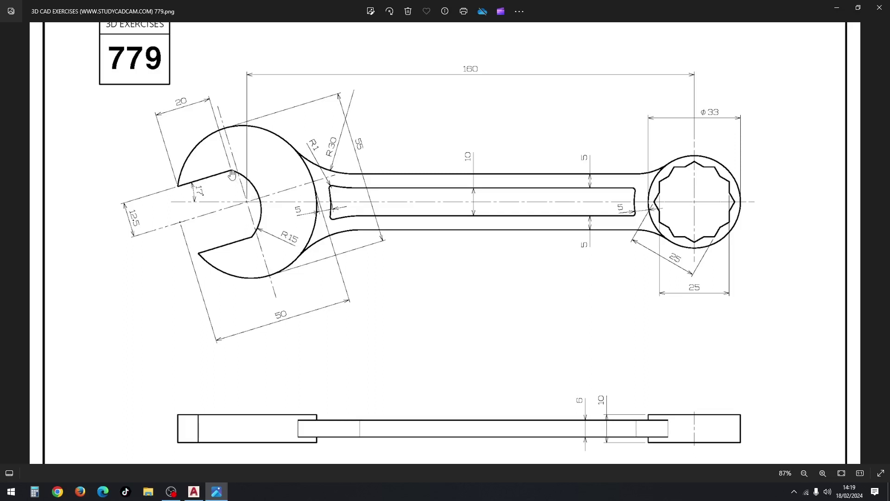
{"action": "left_click", "coordinate": [194, 491]}
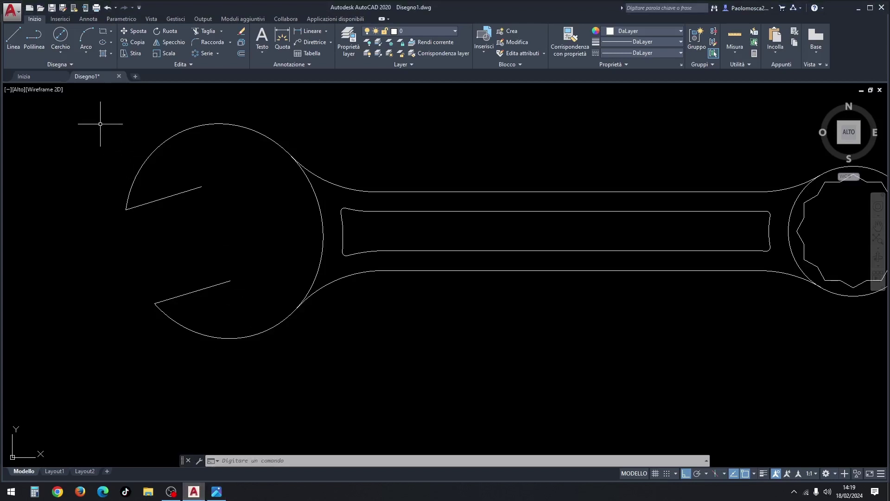
Step: Draw a start-end-radius arc of radius 15 from the lower to the upper jaw line end
{"action": "left_click", "coordinate": [85, 55]}
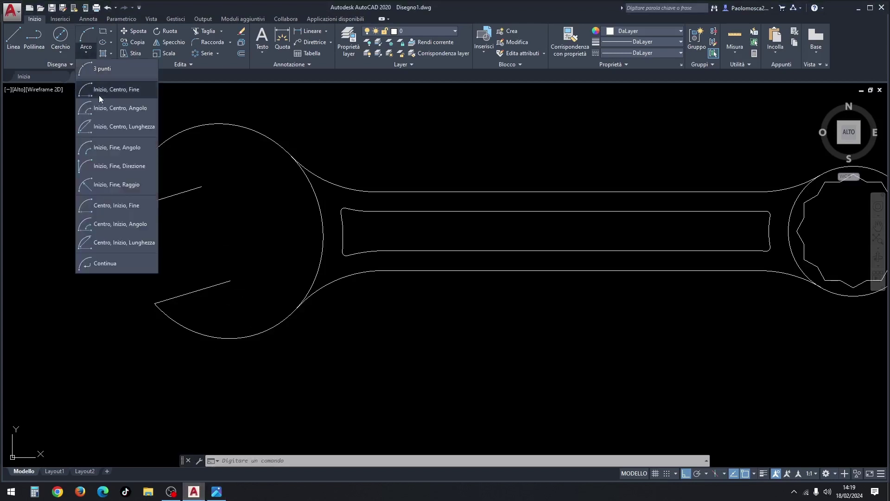
{"action": "left_click", "coordinate": [124, 184]}
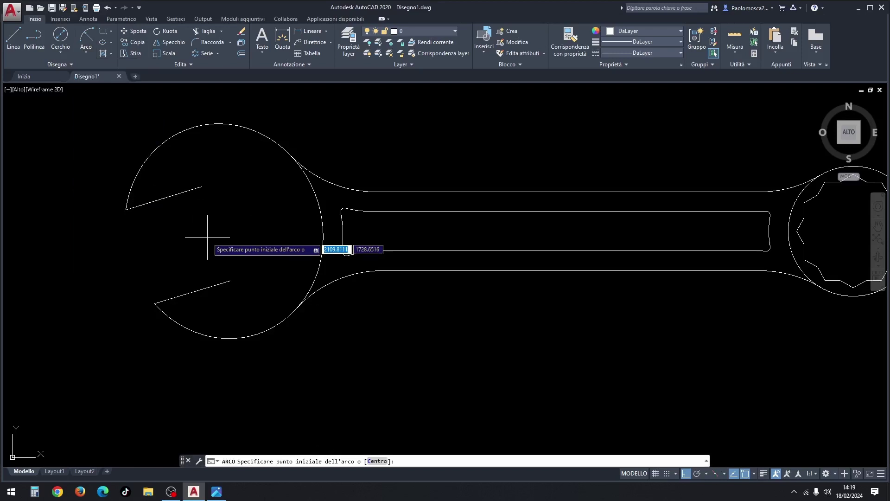
{"action": "left_click", "coordinate": [229, 280]}
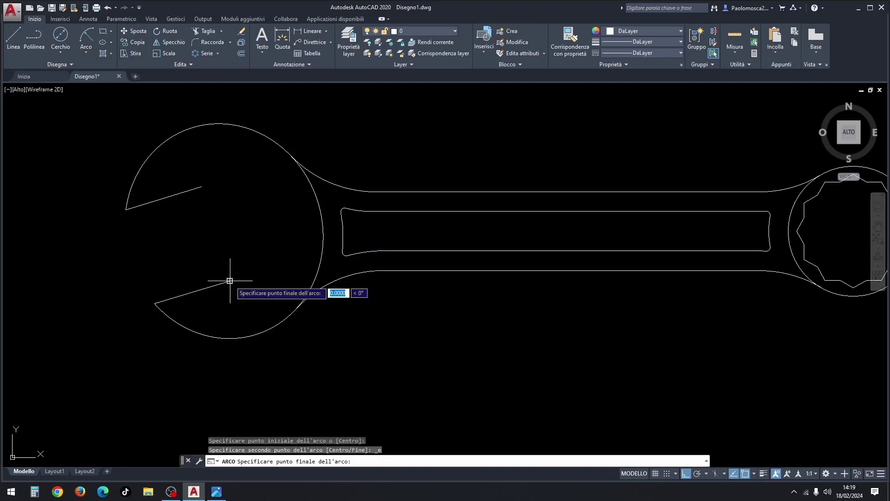
{"action": "left_click", "coordinate": [201, 187]}
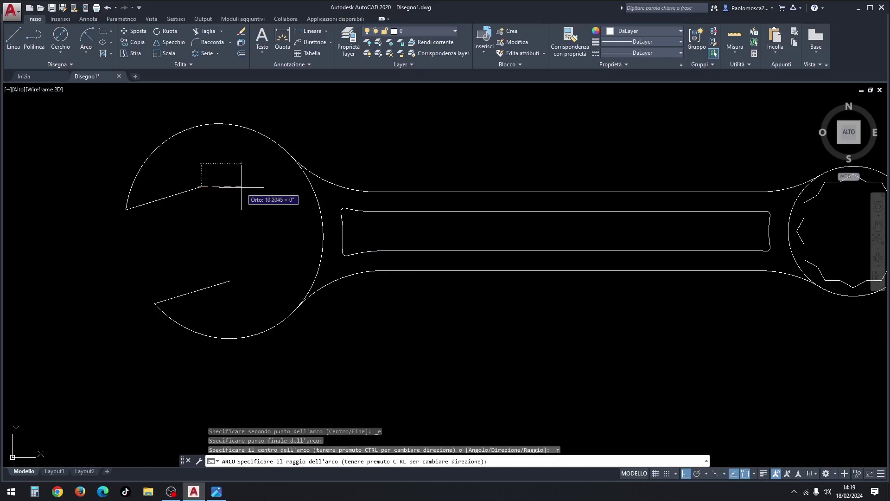
{"action": "type", "text": "15"}
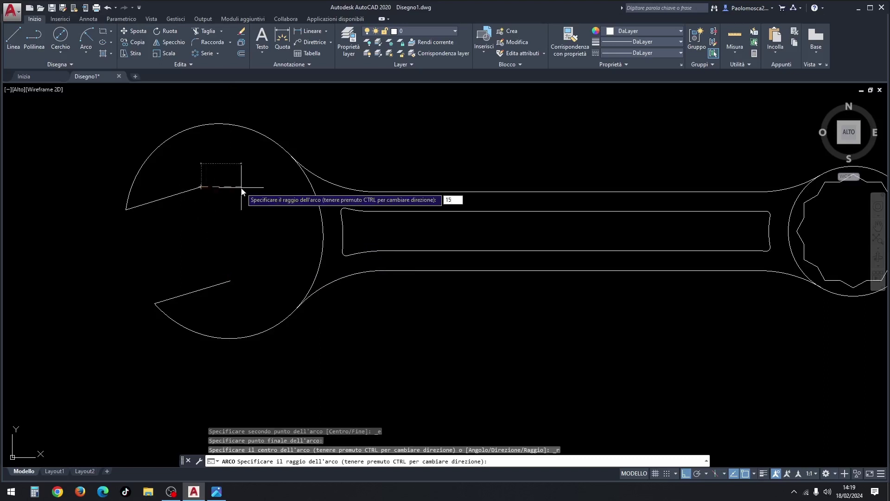
{"action": "key", "text": "Return"}
{"action": "scroll", "coordinate": [239, 187], "scroll_direction": "down", "scroll_amount": 1}
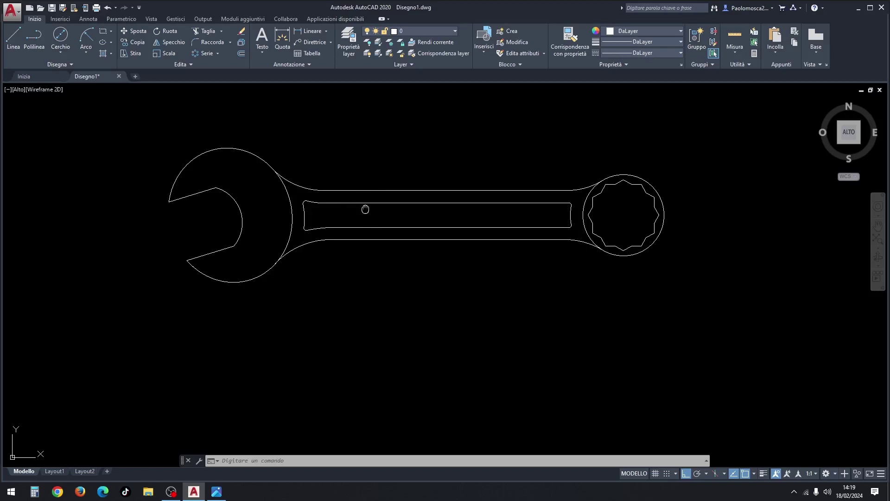
Step: Pan the wrench upward to leave room below, then review the reference side view and return
{"action": "middle_click_drag", "start_coordinate": [366, 220], "coordinate": [368, 165]}
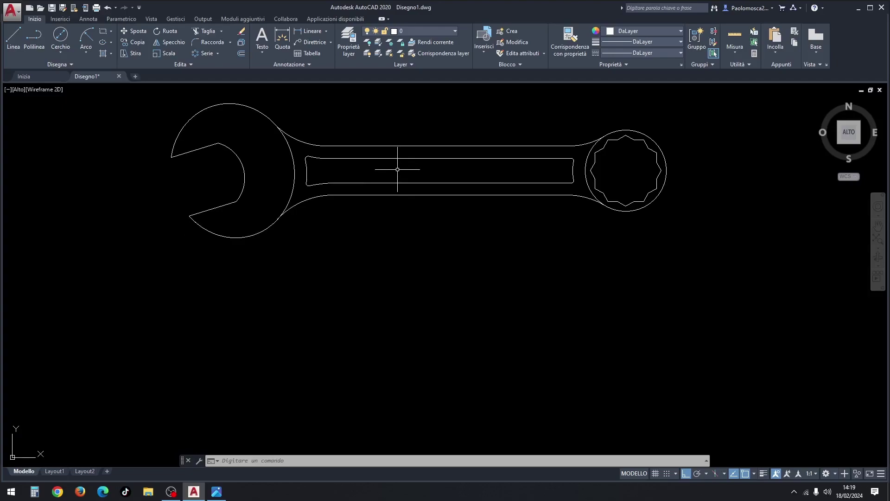
{"action": "left_click", "coordinate": [220, 497]}
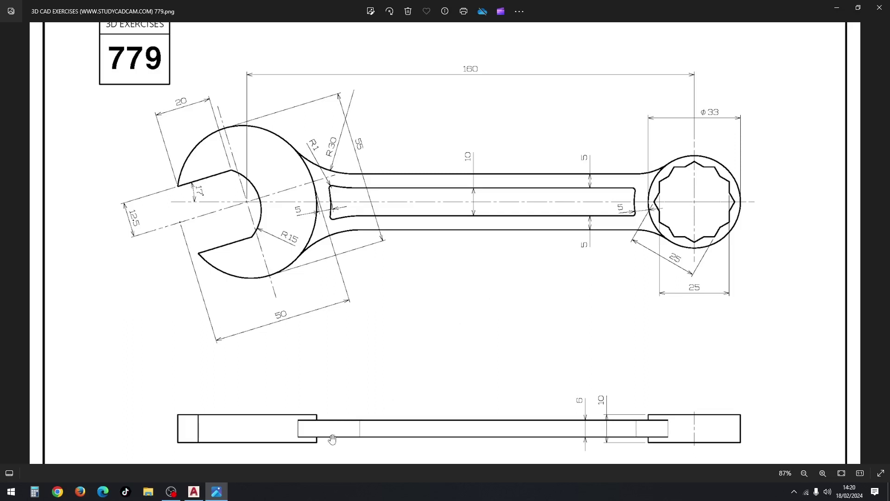
{"action": "left_click", "coordinate": [194, 491]}
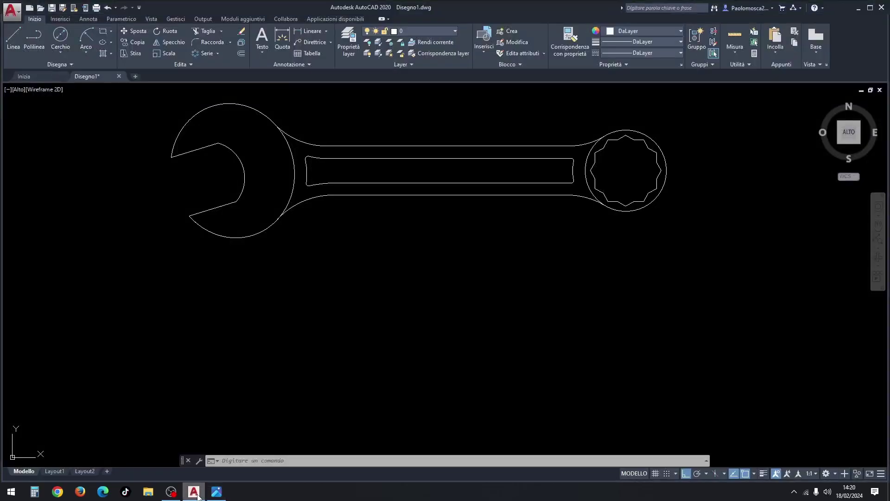
Step: Draw a vertical line from the upper jaw tip: 60 units down, then 10 more
{"action": "left_click", "coordinate": [12, 41]}
{"action": "left_click", "coordinate": [172, 156]}
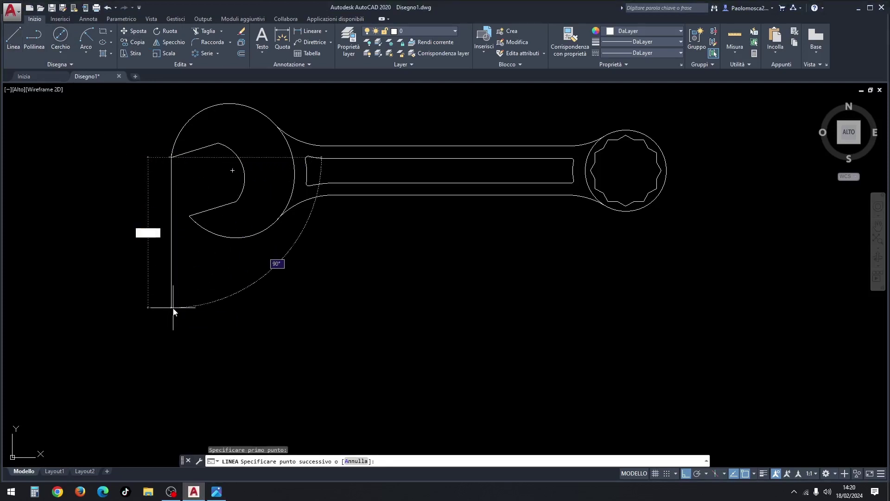
{"action": "type", "text": "60"}
{"action": "key", "text": "Return"}
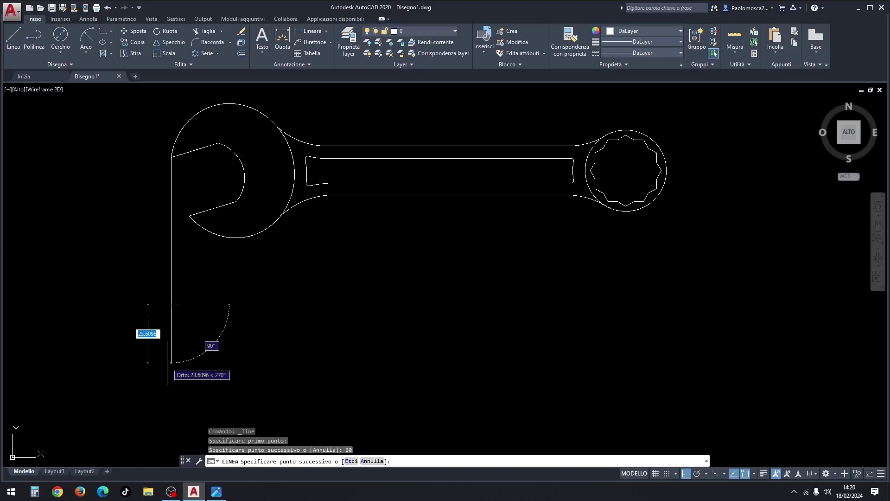
{"action": "type", "text": "10"}
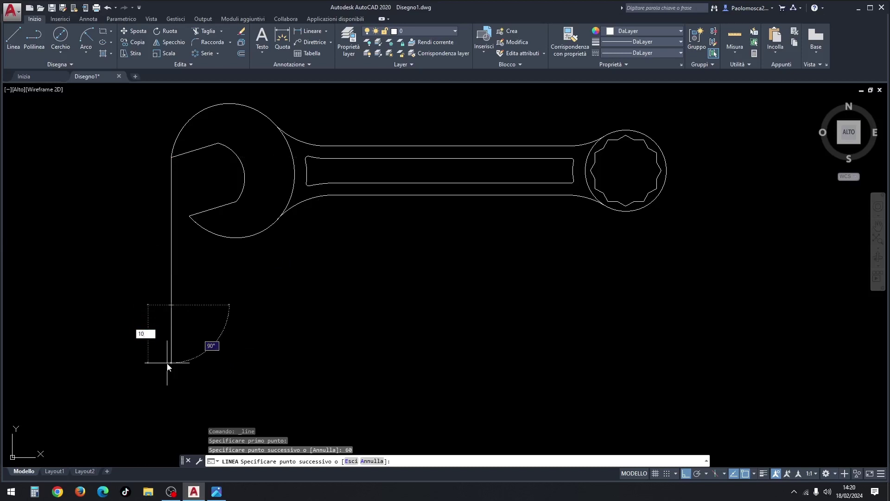
{"action": "key", "text": "Return"}
{"action": "key", "text": "Escape"}
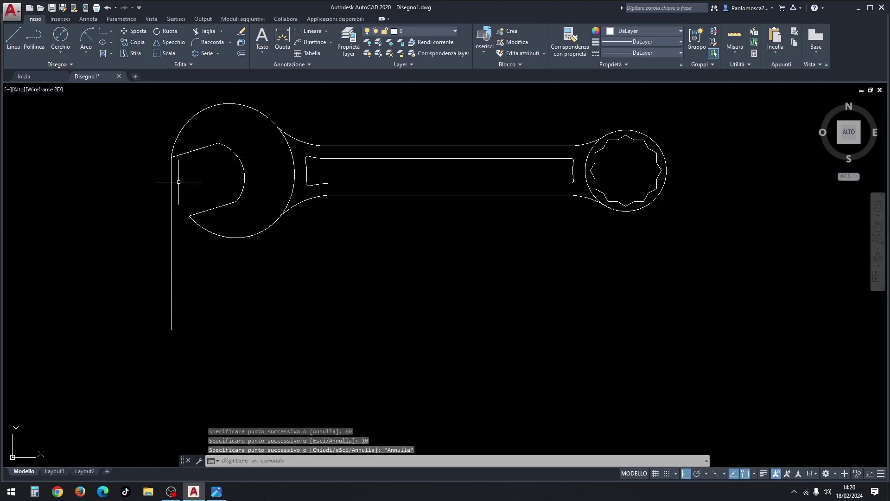
Step: Draw a 236-unit horizontal base line from the vertical line's bottom end
{"action": "left_click", "coordinate": [13, 37]}
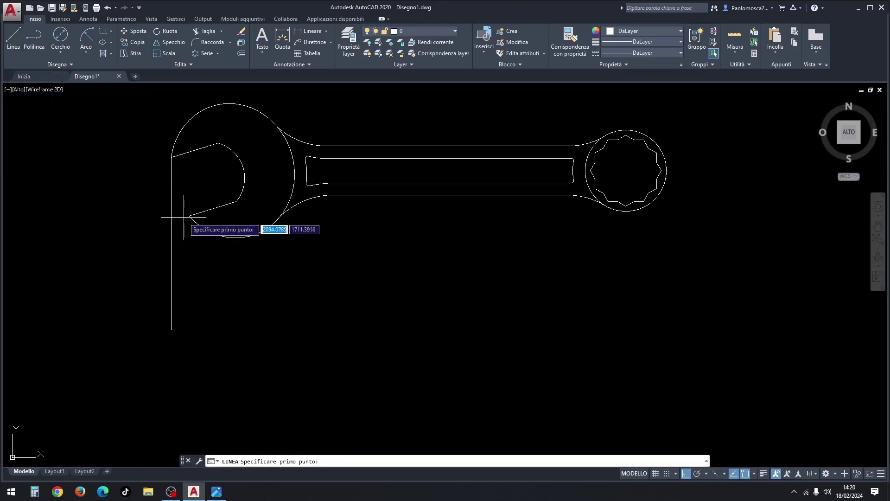
{"action": "key", "text": "Escape"}
{"action": "left_click", "coordinate": [13, 38]}
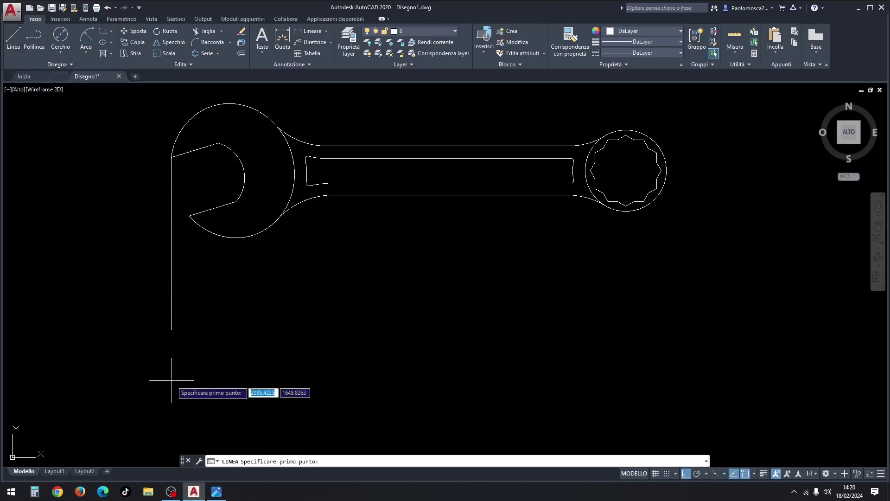
{"action": "left_click", "coordinate": [171, 329]}
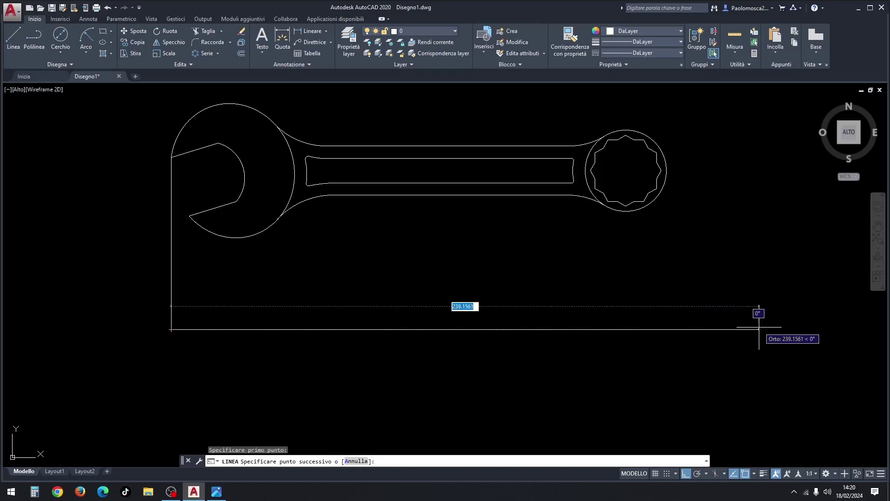
{"action": "type", "text": "236"}
{"action": "key", "text": "Return"}
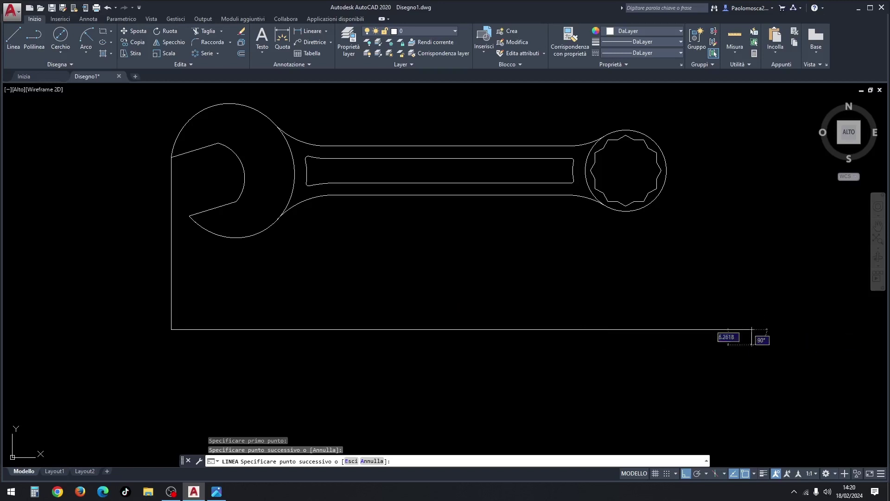
{"action": "key", "text": "Return"}
Step: Draw a second horizontal line above the base, ending near its right end
{"action": "left_click", "coordinate": [16, 37]}
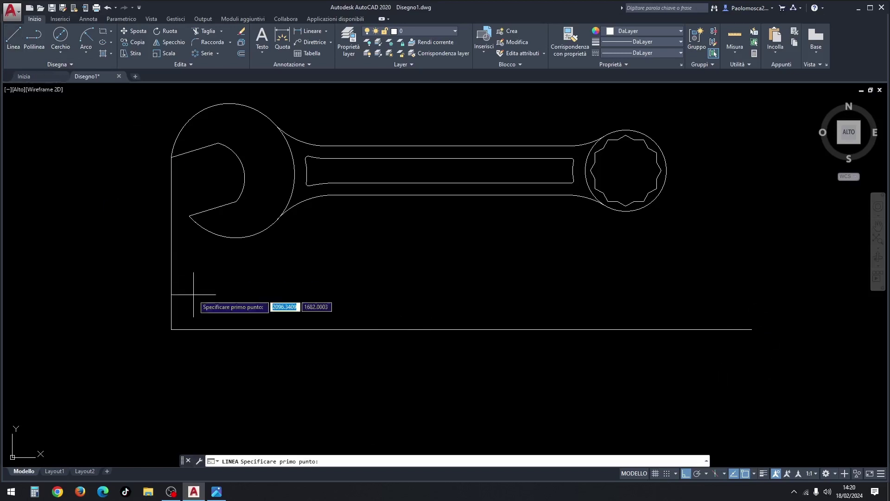
{"action": "left_click", "coordinate": [171, 305]}
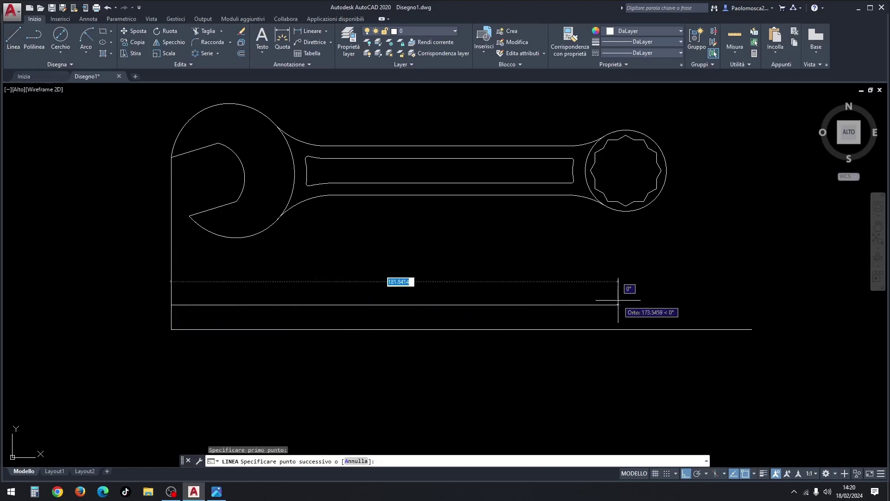
{"action": "left_click", "coordinate": [744, 302]}
{"action": "key", "text": "Escape"}
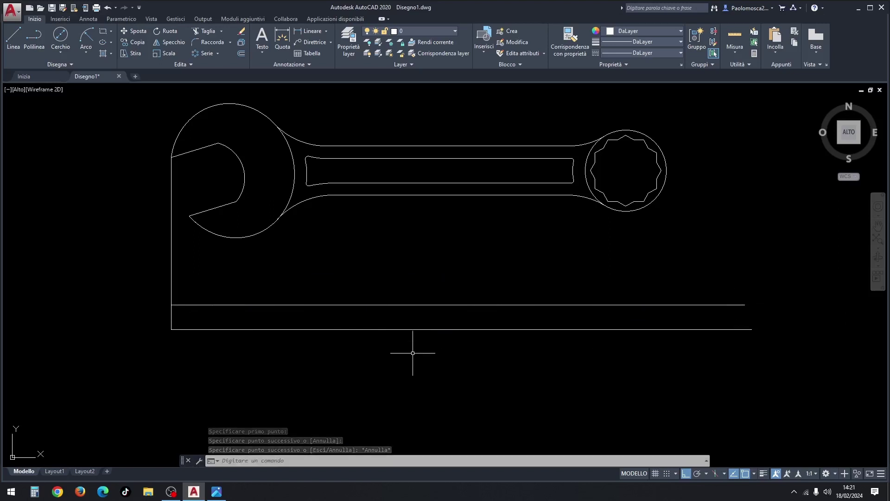
{"action": "left_click", "coordinate": [13, 37]}
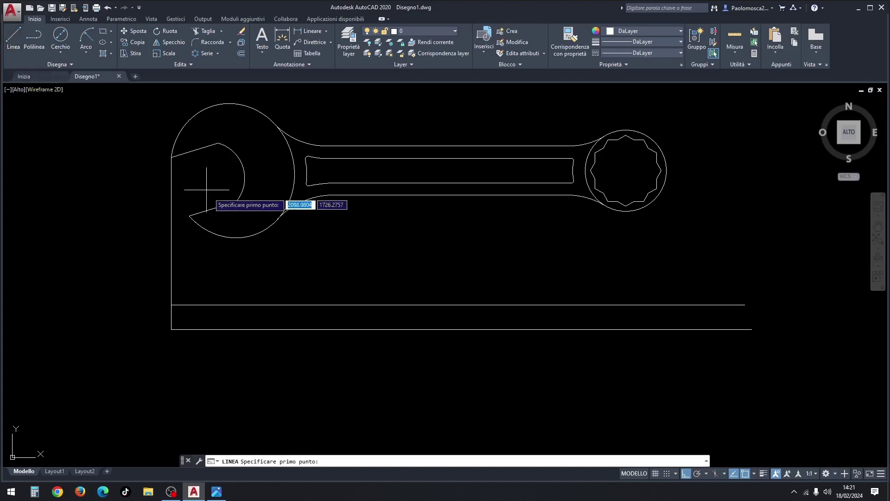
Step: Project the jaw arc's end down across the side-view strip and erase the part above
{"action": "left_click", "coordinate": [188, 216]}
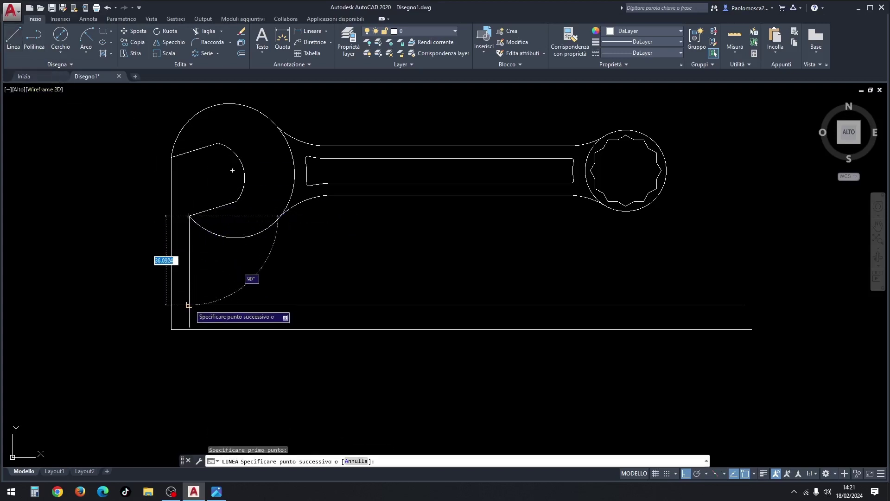
{"action": "left_click", "coordinate": [189, 327]}
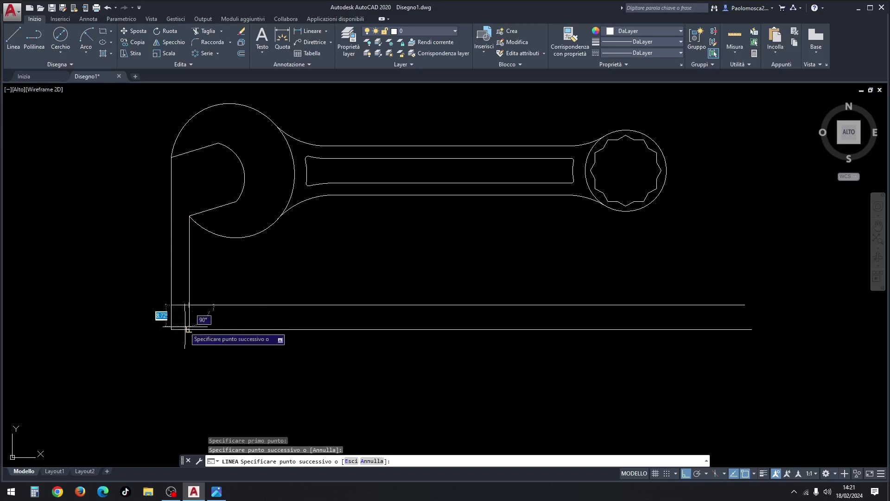
{"action": "left_click", "coordinate": [163, 323]}
{"action": "key", "text": "Escape"}
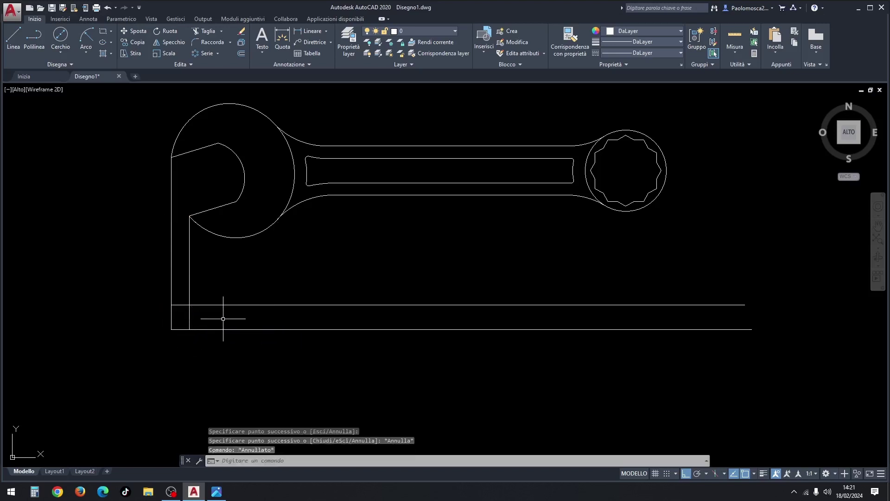
{"action": "left_click", "coordinate": [209, 292]}
{"action": "left_click", "coordinate": [147, 287]}
{"action": "key", "text": "Delete"}
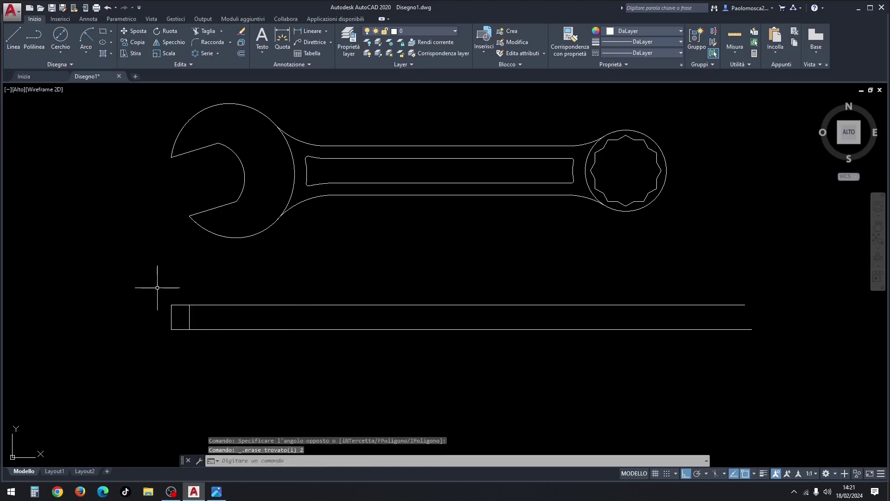
Step: Project the jaw's lower edge down across the side view and delete the leftover segment
{"action": "left_click", "coordinate": [13, 37]}
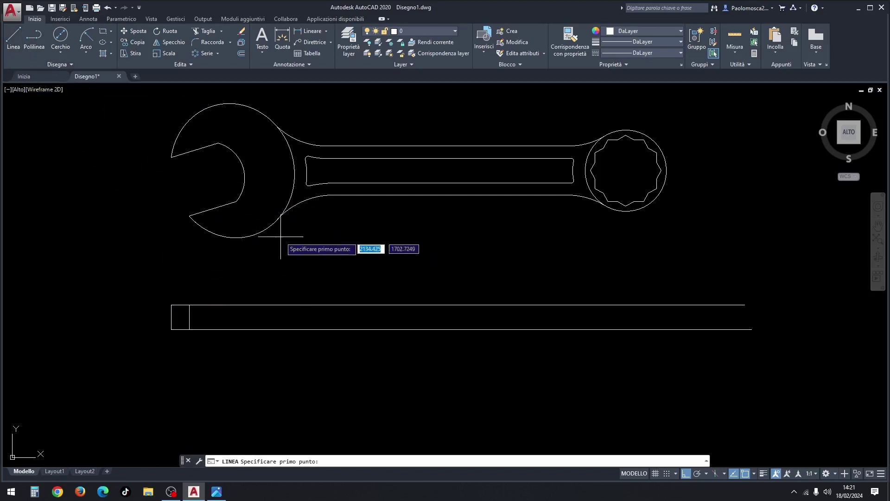
{"action": "left_click", "coordinate": [278, 219]}
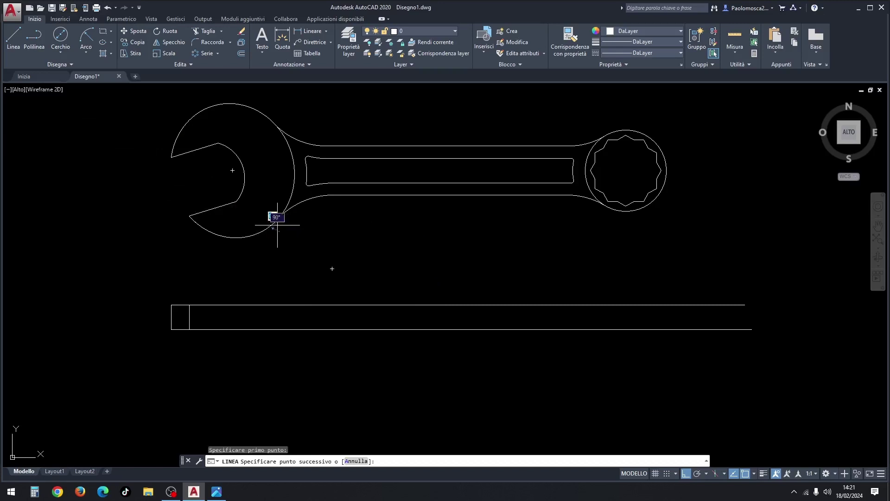
{"action": "left_click", "coordinate": [277, 305]}
{"action": "left_click", "coordinate": [277, 329]}
{"action": "key", "text": "Escape"}
{"action": "left_click", "coordinate": [302, 266]}
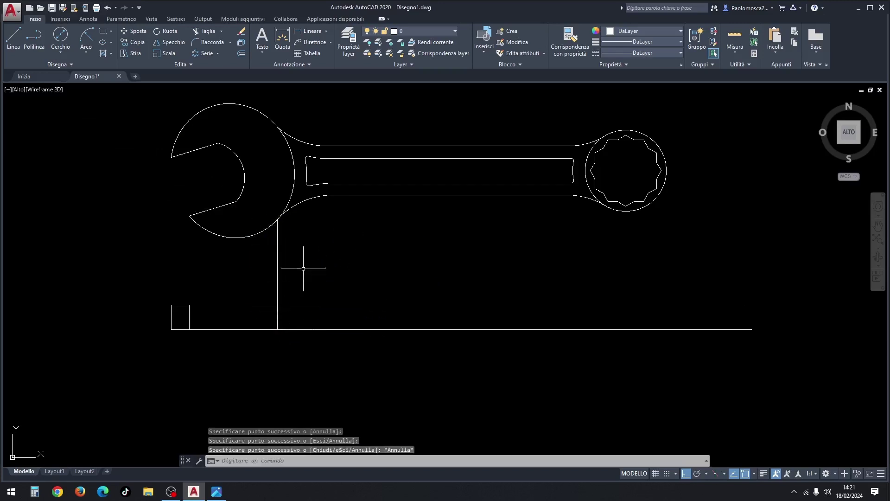
{"action": "left_click", "coordinate": [262, 275]}
{"action": "key", "text": "Delete"}
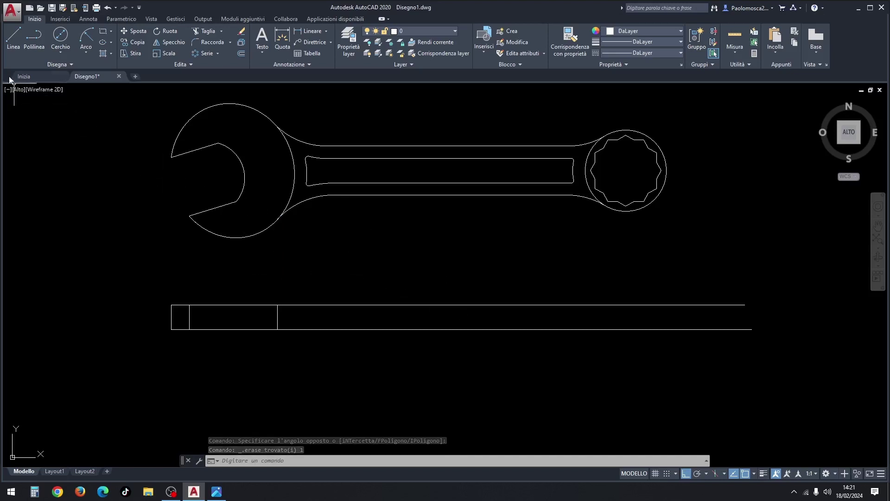
Step: Project the ring's right edge down across the side view, removing the segment above
{"action": "left_click", "coordinate": [13, 39]}
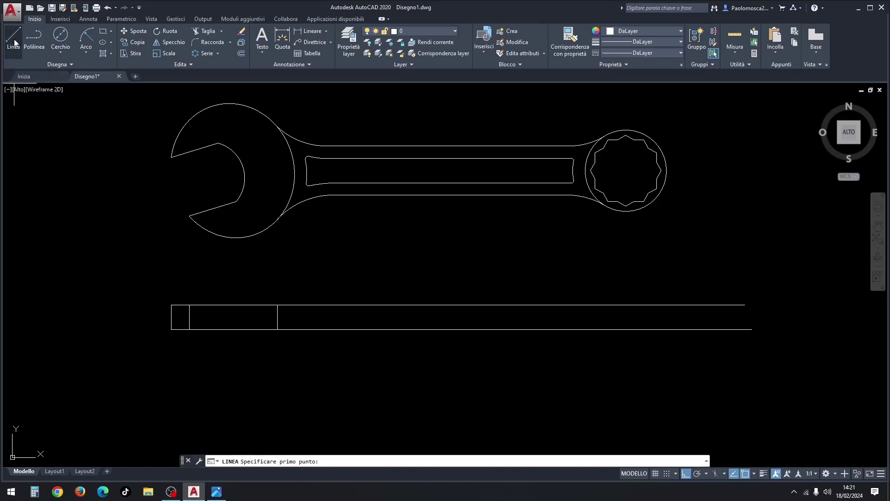
{"action": "left_click", "coordinate": [668, 171]}
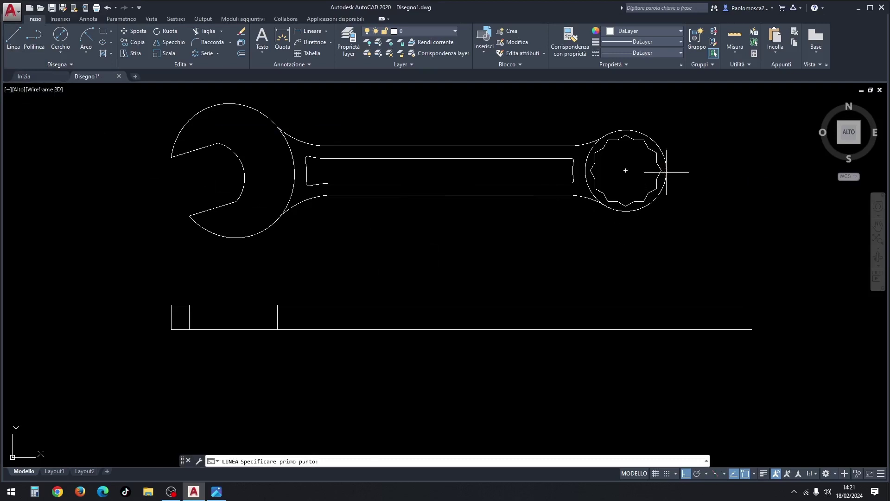
{"action": "left_click", "coordinate": [666, 304]}
{"action": "left_click", "coordinate": [666, 329]}
{"action": "key", "text": "Escape"}
{"action": "left_click", "coordinate": [681, 255]}
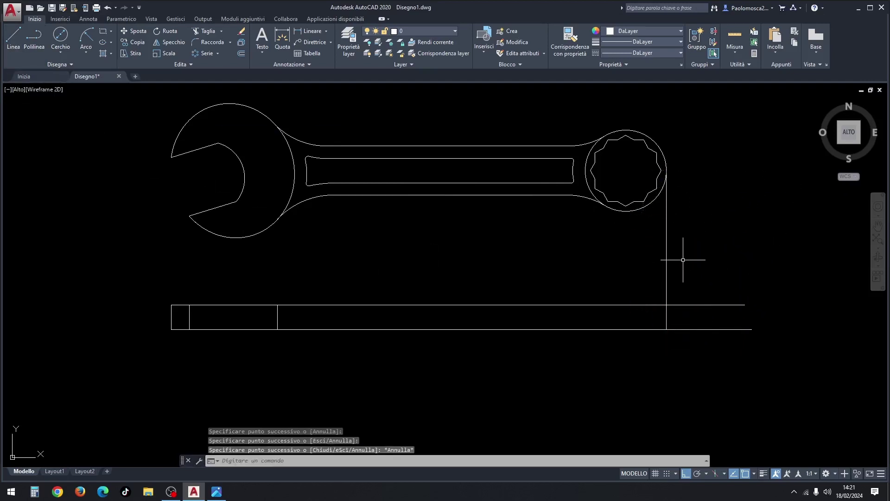
{"action": "left_click", "coordinate": [629, 268]}
{"action": "key", "text": "Delete"}
Step: Project the ring's left edge down to the side view and erase the segment above
{"action": "left_click", "coordinate": [14, 37]}
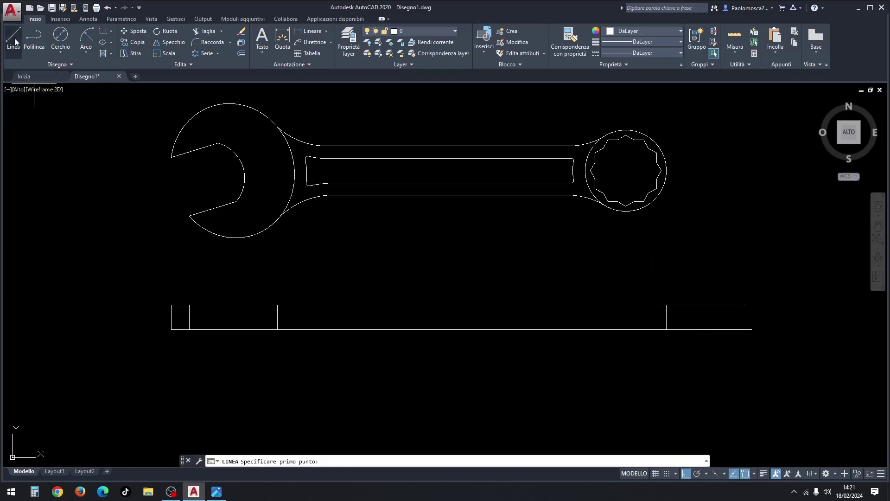
{"action": "left_click", "coordinate": [585, 170]}
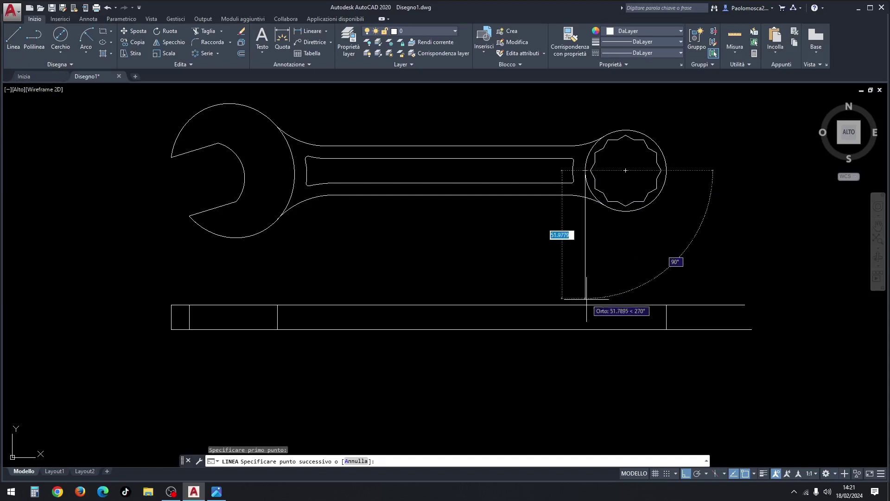
{"action": "left_click", "coordinate": [585, 329]}
{"action": "key", "text": "Return"}
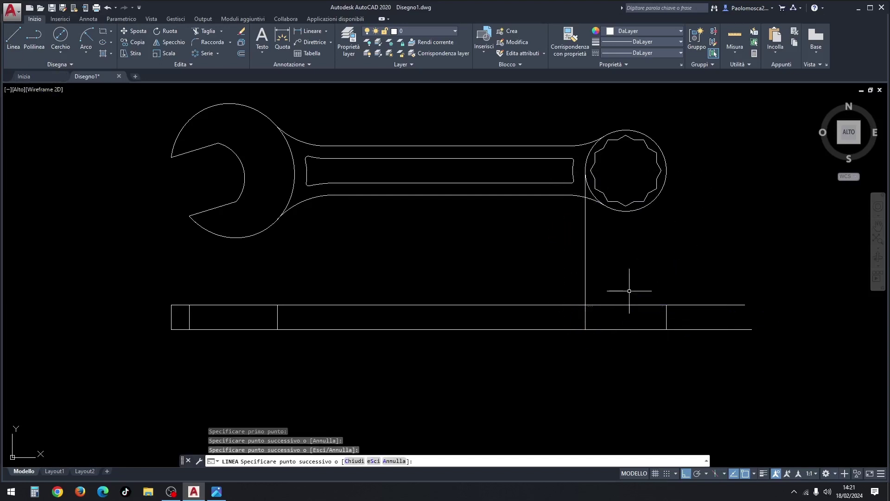
{"action": "left_click", "coordinate": [604, 250]}
{"action": "left_click", "coordinate": [563, 259]}
{"action": "key", "text": "Delete"}
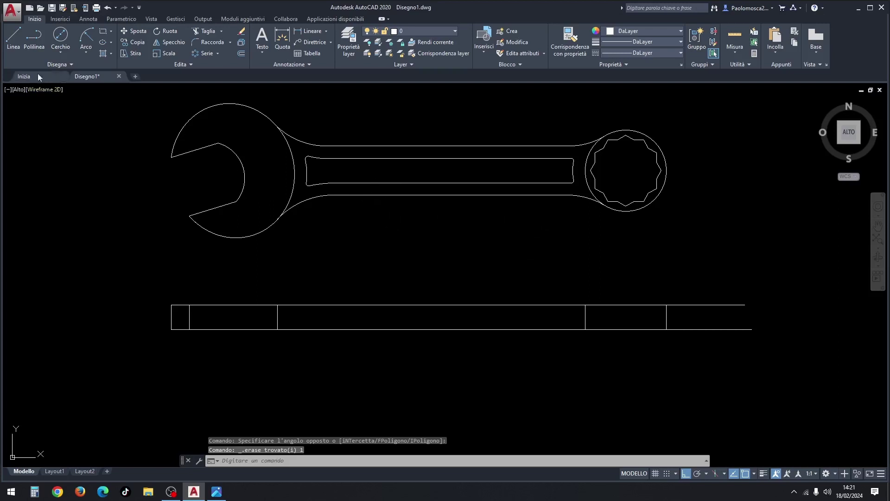
Step: Drop a projection line from below the ring's lower edge across the side view
{"action": "left_click", "coordinate": [13, 38]}
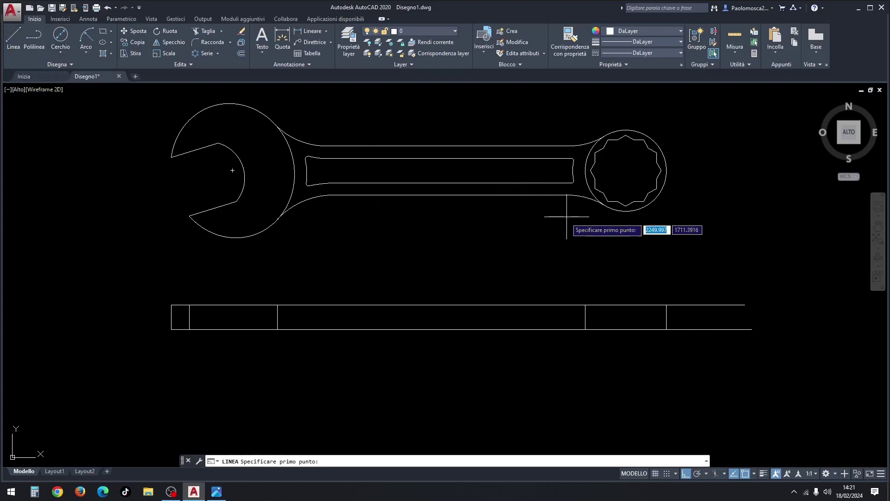
{"action": "left_click", "coordinate": [604, 205]}
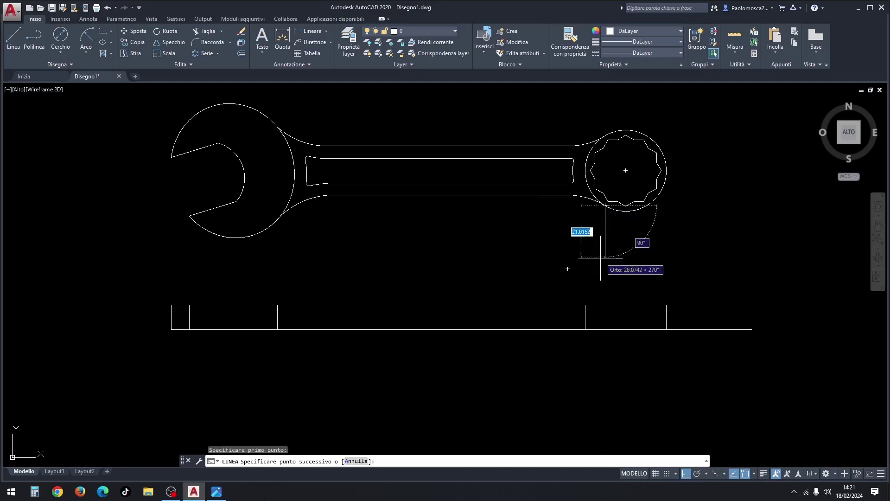
{"action": "left_click", "coordinate": [605, 304]}
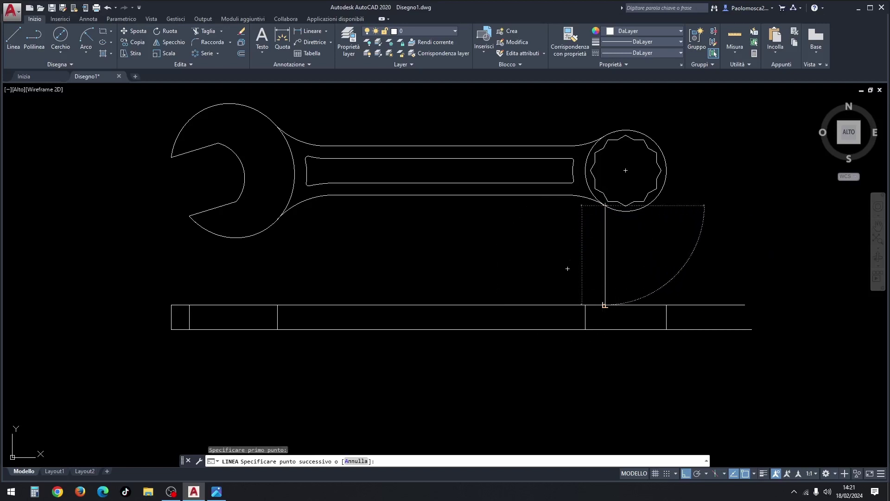
{"action": "left_click", "coordinate": [605, 329]}
{"action": "key", "text": "Escape"}
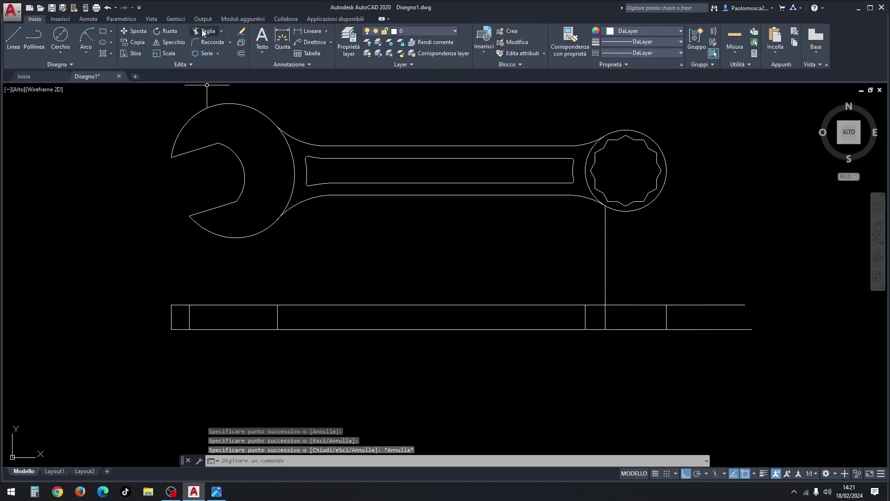
{"action": "left_click", "coordinate": [203, 33]}
Step: Trim the side-view edges beyond the ring and delete the long vertical construction line
{"action": "left_click", "coordinate": [771, 264]}
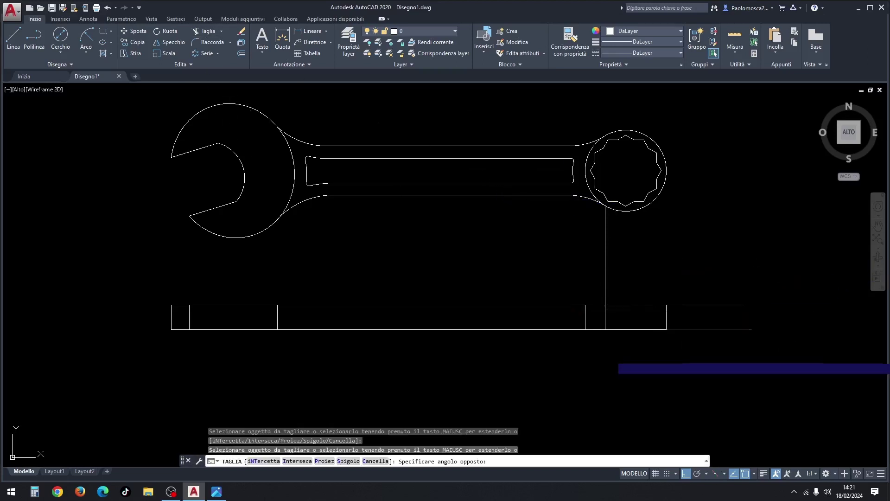
{"action": "key", "text": "Escape"}
{"action": "left_click", "coordinate": [627, 246]}
{"action": "left_click", "coordinate": [567, 269]}
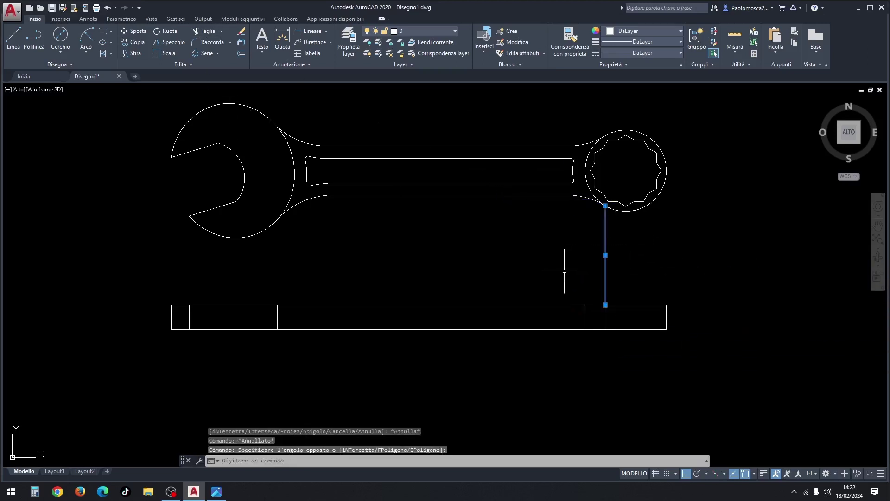
{"action": "key", "text": "Delete"}
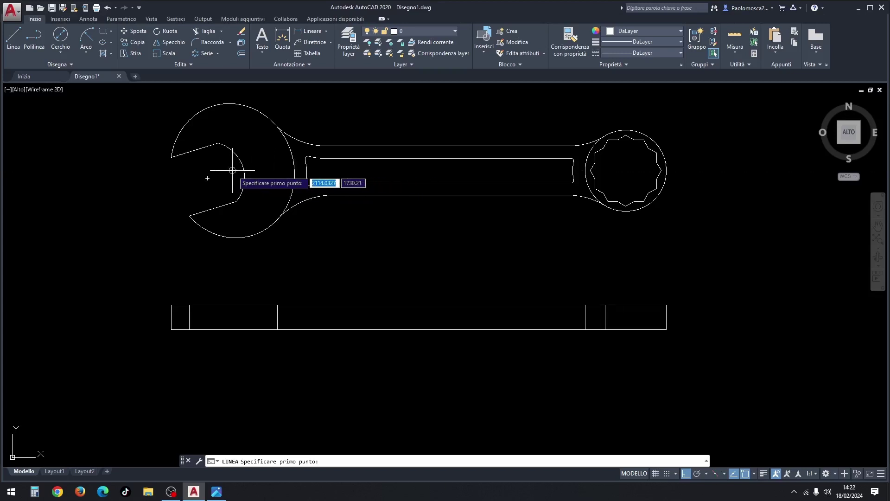
Step: Draw a horizontal guide from the jaw centre and drop a vertical divider from its end
{"action": "left_click", "coordinate": [232, 170]}
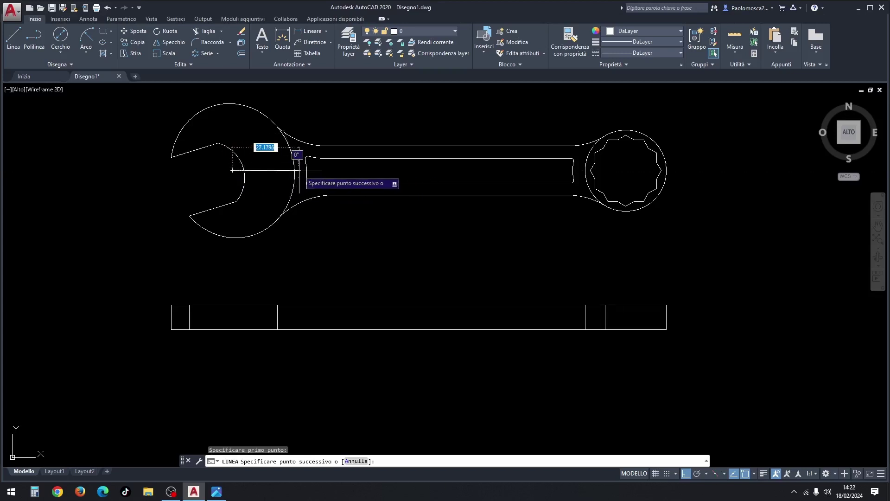
{"action": "left_click", "coordinate": [299, 170]}
{"action": "key", "text": "Escape"}
{"action": "key", "text": "Return"}
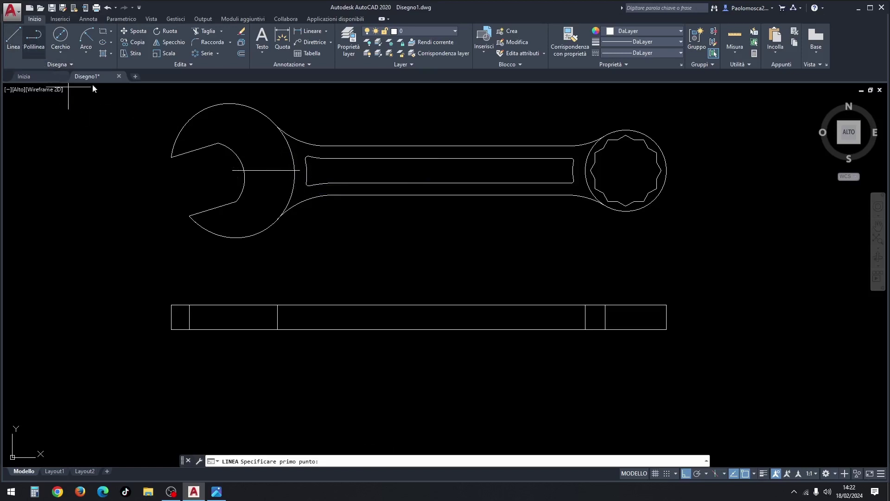
{"action": "left_click", "coordinate": [295, 173]}
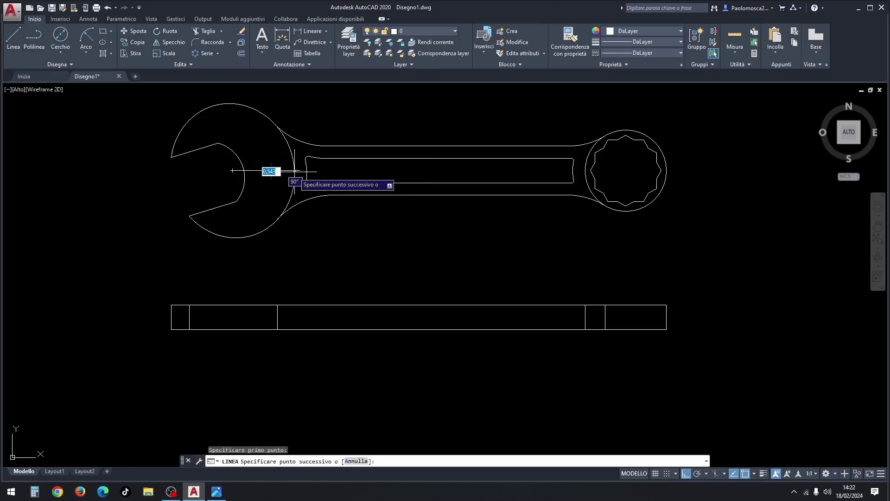
{"action": "left_click", "coordinate": [294, 305]}
{"action": "left_click", "coordinate": [294, 329]}
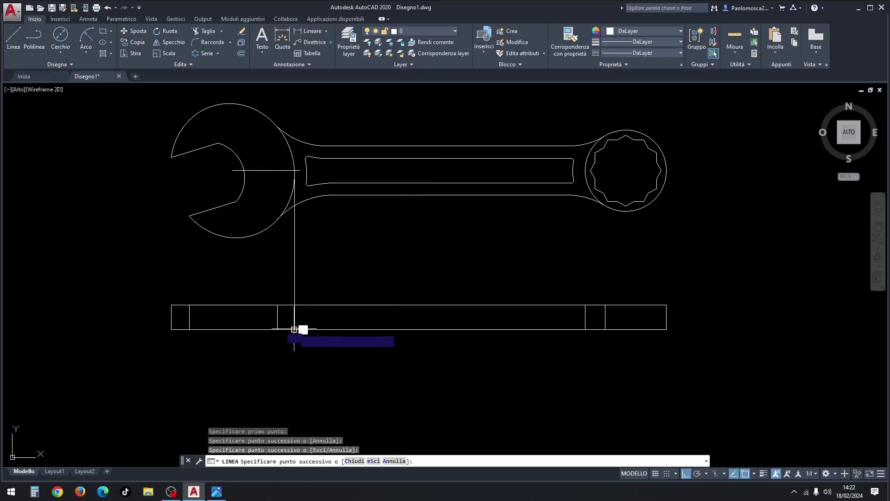
{"action": "key", "text": "Escape"}
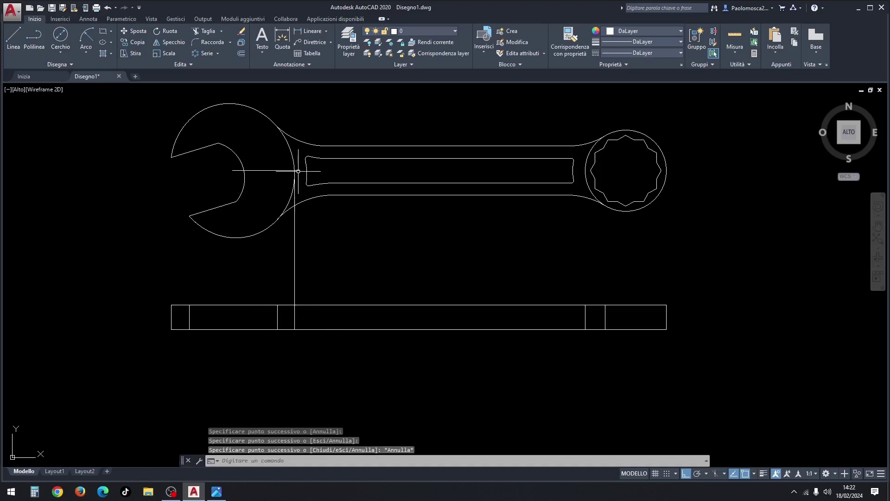
Step: Erase the horizontal guide and the vertical guide segment above the side view
{"action": "left_click", "coordinate": [298, 170]}
{"action": "key", "text": "Delete"}
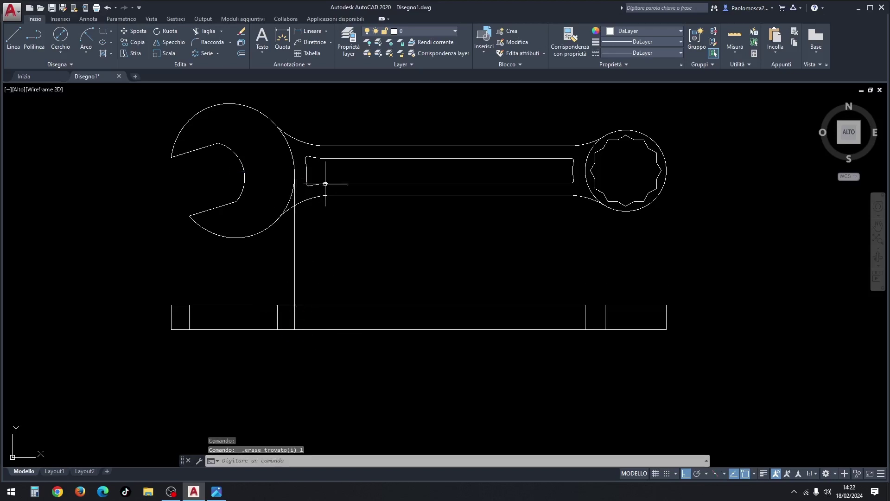
{"action": "left_click", "coordinate": [295, 230]}
{"action": "key", "text": "Delete"}
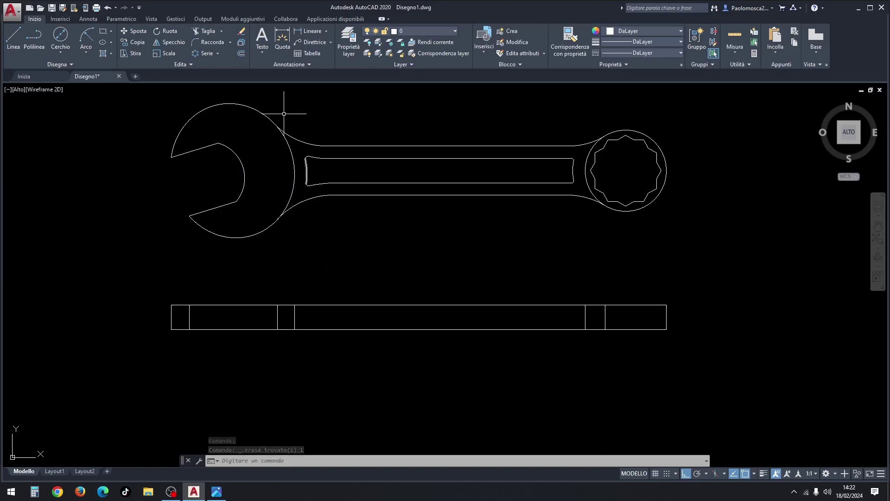
Step: Trim the middle stretch of the side view's top and bottom edges between the blocks
{"action": "left_click", "coordinate": [206, 35]}
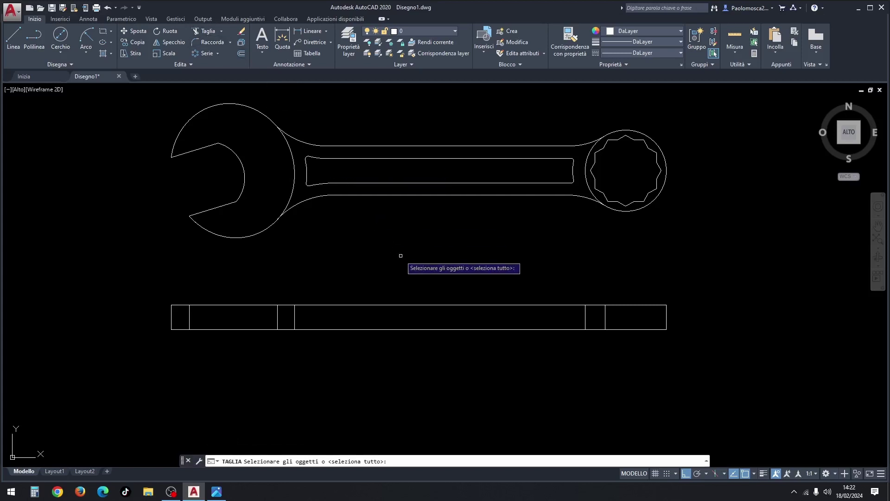
{"action": "key", "text": "Return"}
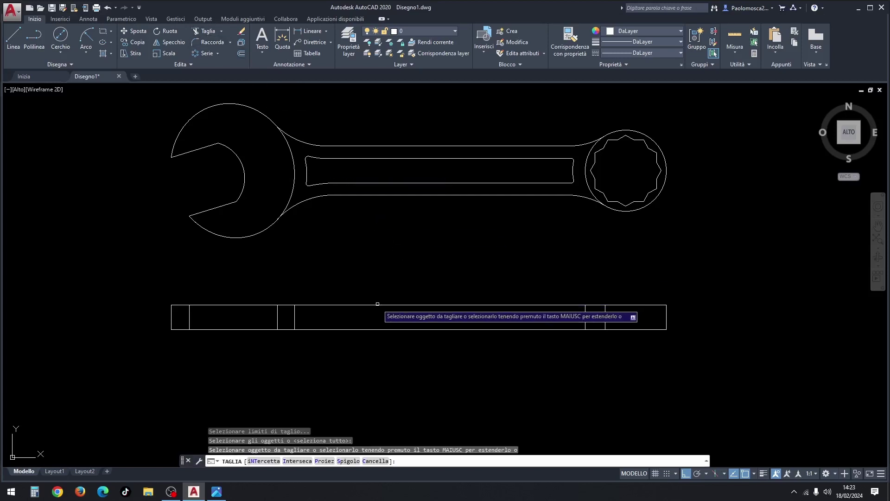
{"action": "left_click", "coordinate": [376, 304]}
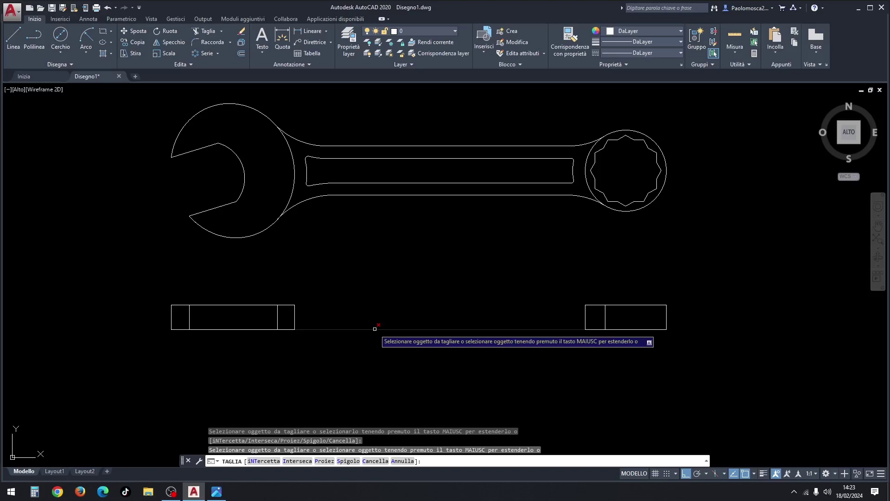
{"action": "left_click", "coordinate": [375, 329]}
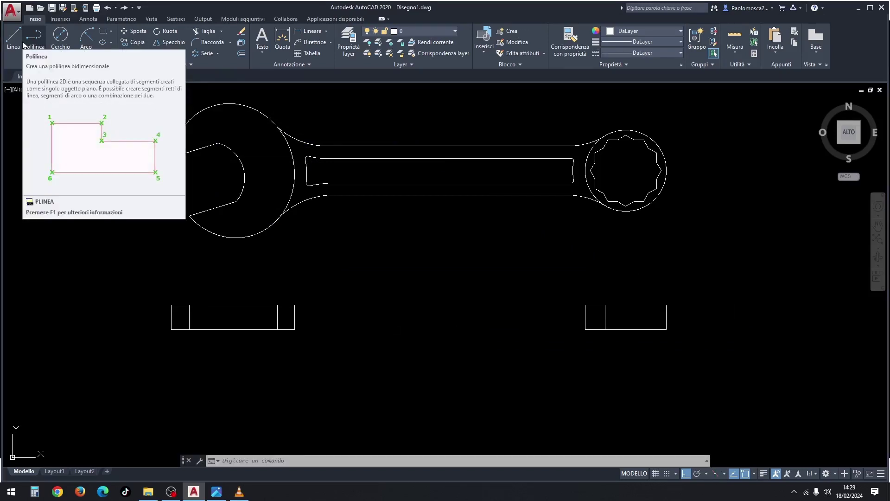
Step: Draw a midline between the block midpoints, offset it 3 up and down, then erase it
{"action": "left_click", "coordinate": [14, 37]}
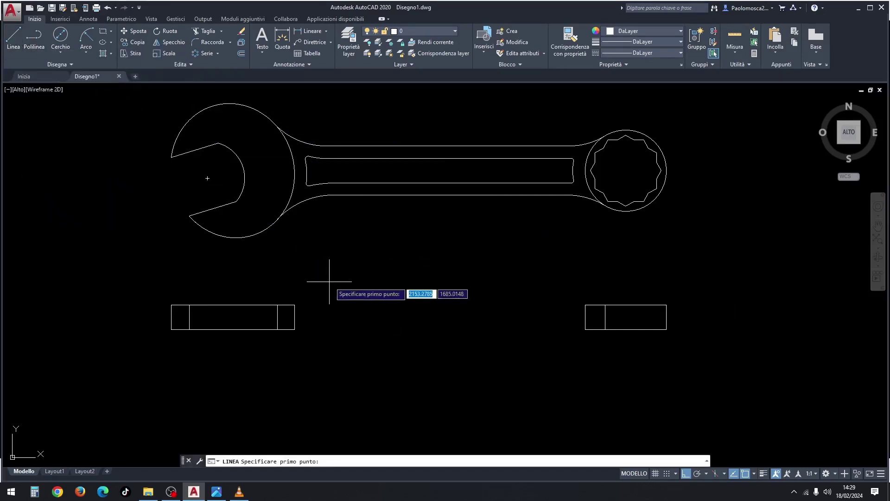
{"action": "left_click", "coordinate": [278, 317]}
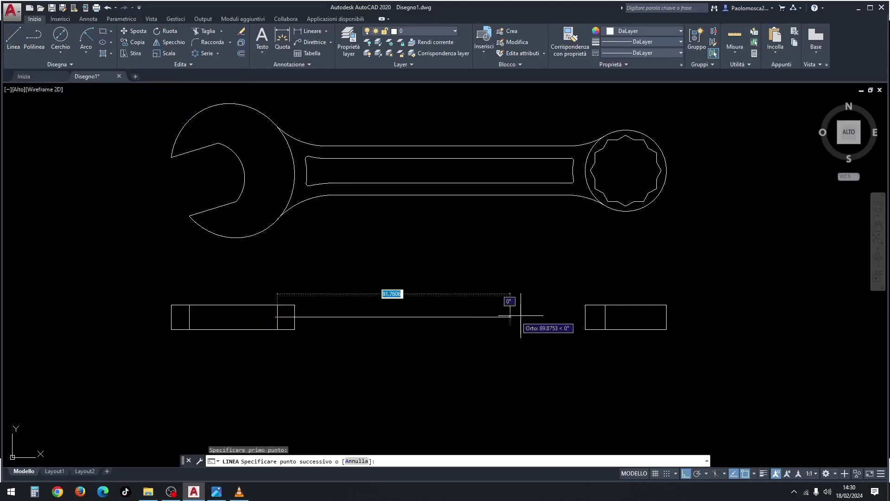
{"action": "left_click", "coordinate": [605, 317]}
{"action": "left_click", "coordinate": [240, 54]}
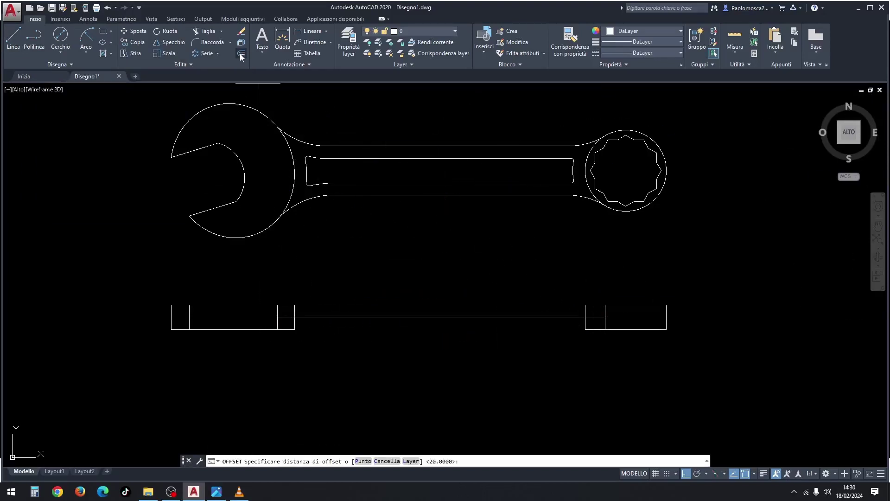
{"action": "type", "text": "3"}
{"action": "key", "text": "Return"}
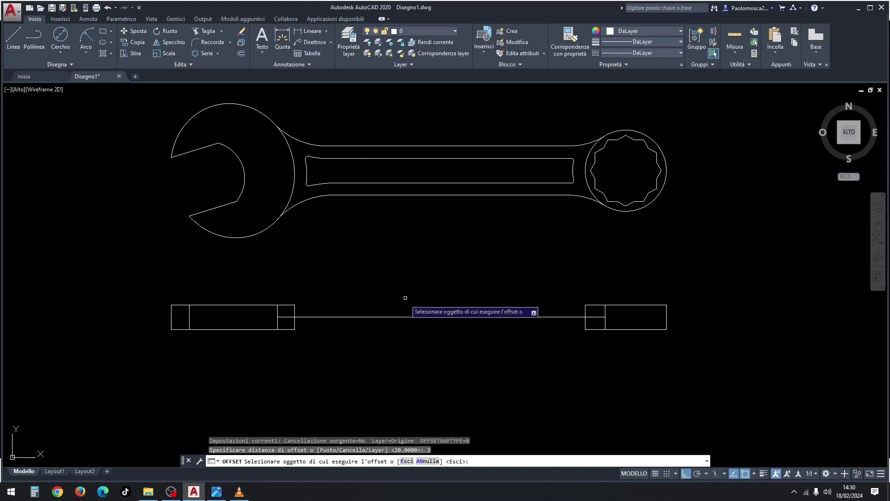
{"action": "left_click", "coordinate": [410, 317]}
{"action": "left_click", "coordinate": [410, 317]}
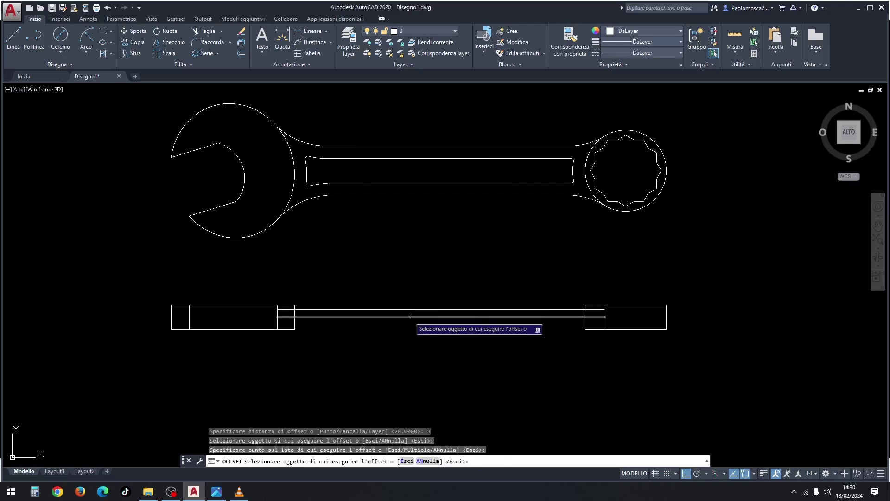
{"action": "key", "text": "Escape"}
{"action": "key", "text": "Escape"}
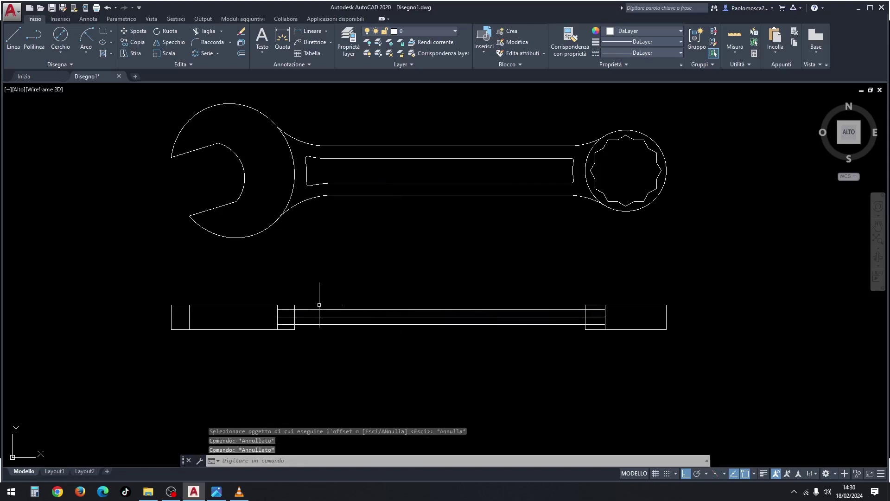
{"action": "left_click", "coordinate": [321, 317]}
{"action": "key", "text": "Delete"}
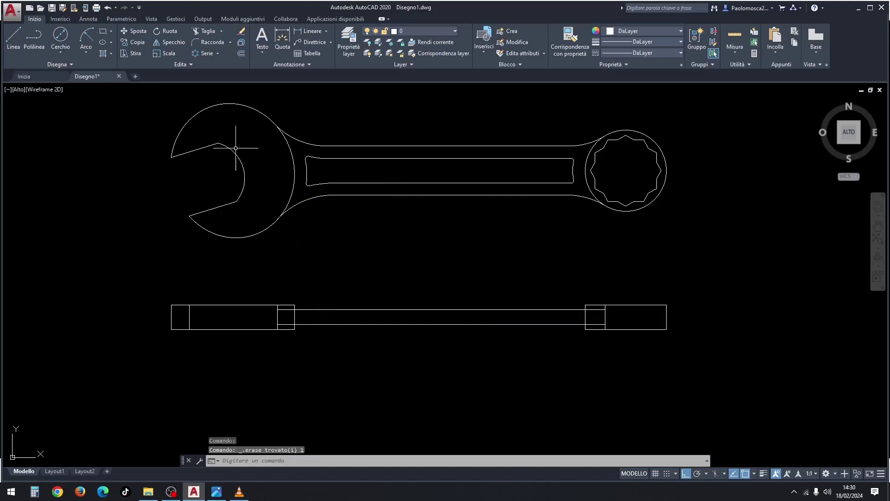
Step: Trim the left and right block edges where they cross the side-view shaft
{"action": "left_click", "coordinate": [207, 33]}
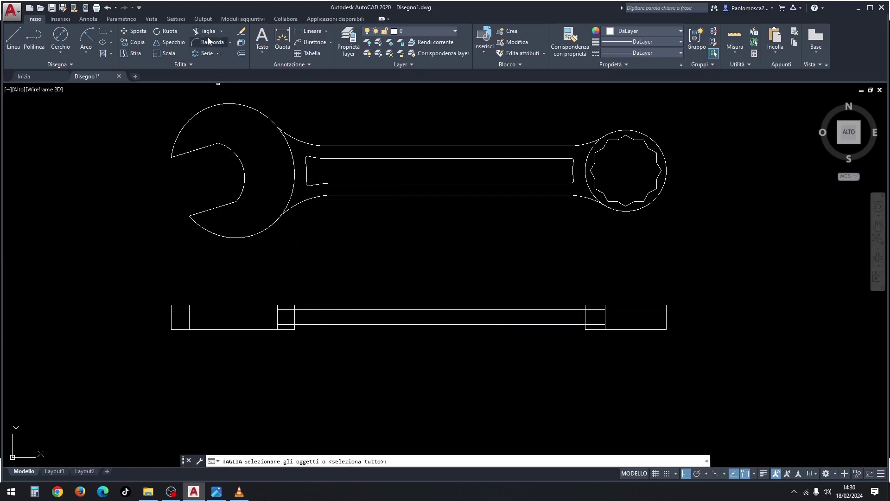
{"action": "key", "text": "Return"}
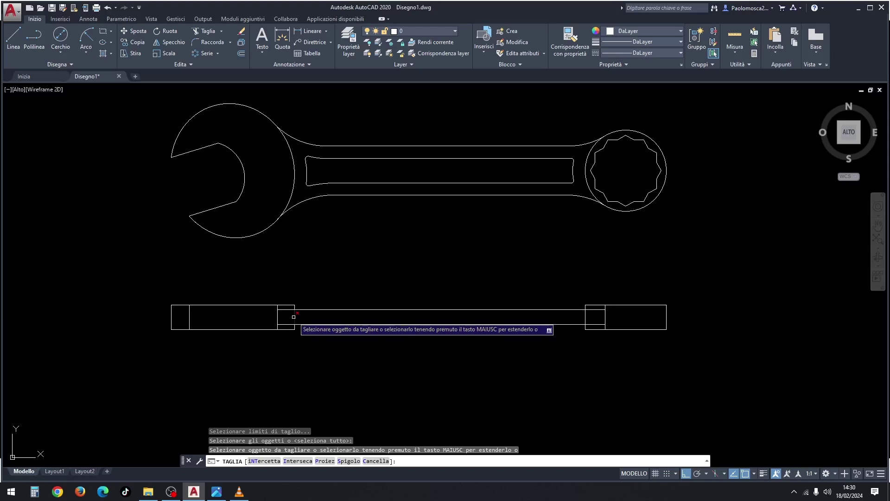
{"action": "left_click", "coordinate": [293, 317]}
{"action": "scroll", "coordinate": [273, 313], "scroll_direction": "up", "scroll_amount": 2}
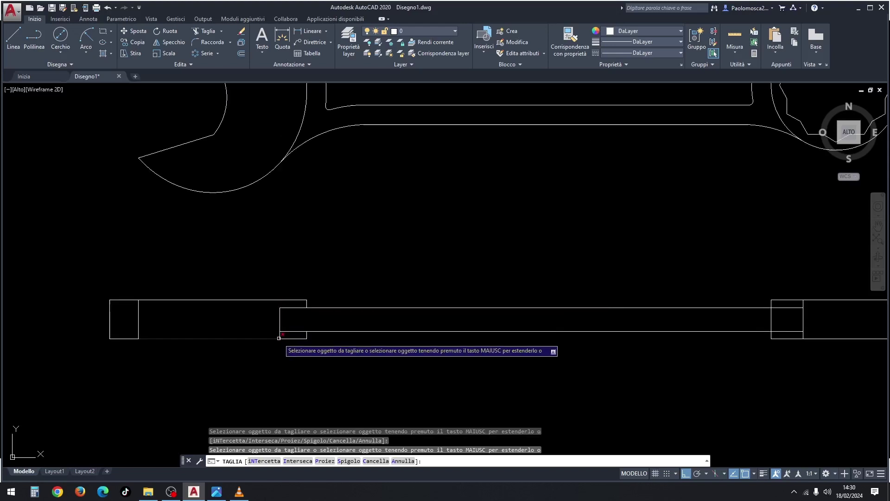
{"action": "middle_click_drag", "start_coordinate": [694, 308], "coordinate": [399, 292]}
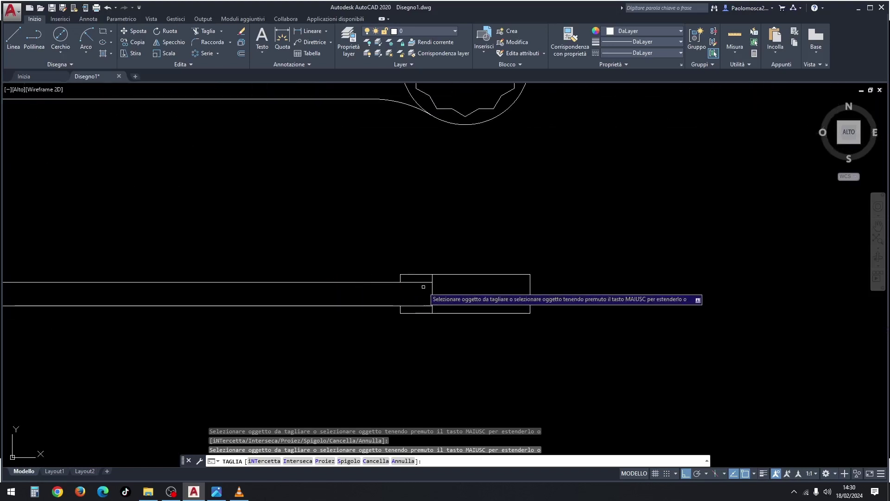
{"action": "left_click", "coordinate": [432, 278]}
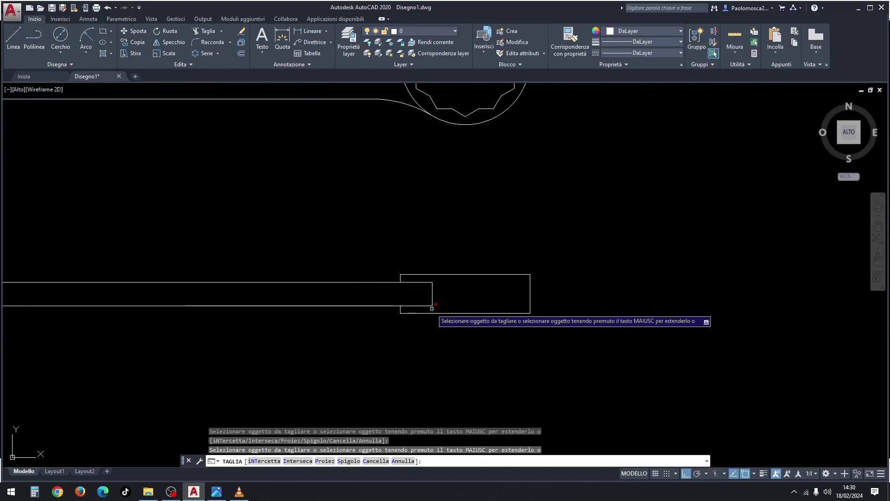
{"action": "scroll", "coordinate": [333, 222], "scroll_direction": "down", "scroll_amount": 2}
{"action": "mouse_move", "coordinate": [314, 204]}
{"action": "middle_mouse_down"}
{"action": "mouse_move", "coordinate": [558, 258]}
{"action": "mouse_move", "coordinate": [561, 246]}
{"action": "middle_mouse_up"}
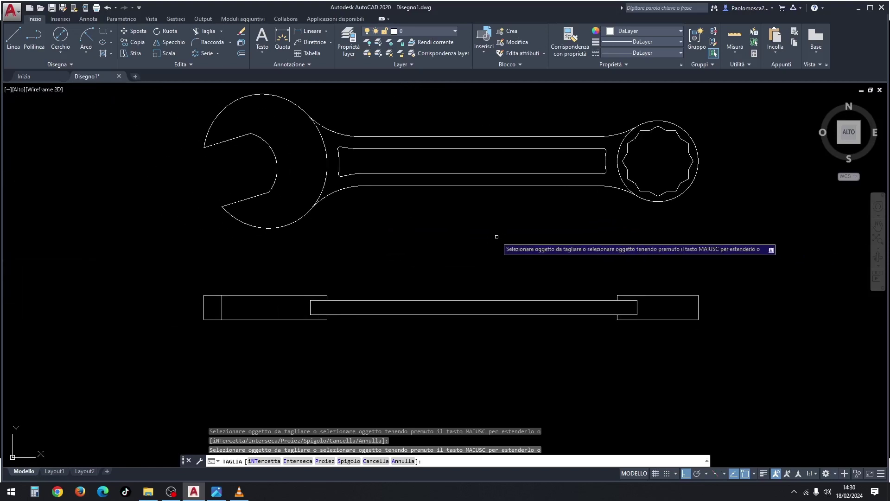
{"action": "middle_click_drag", "start_coordinate": [492, 236], "coordinate": [429, 265]}
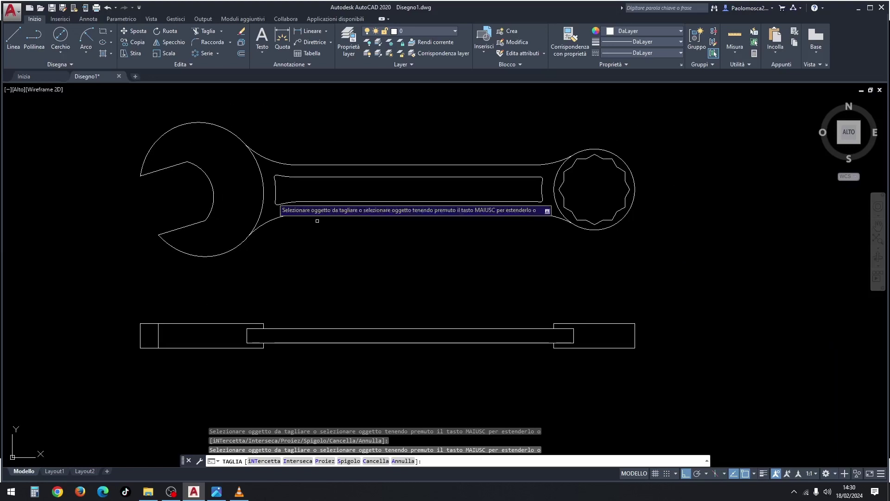
Step: Set the current drawing colour to red
{"action": "key", "text": "Escape"}
{"action": "key", "text": "Escape"}
{"action": "key", "text": "Escape"}
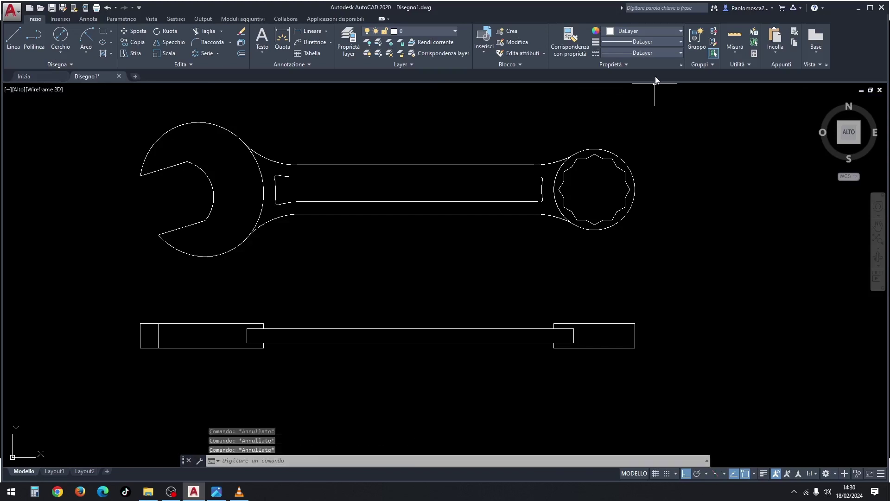
{"action": "left_click", "coordinate": [660, 31]}
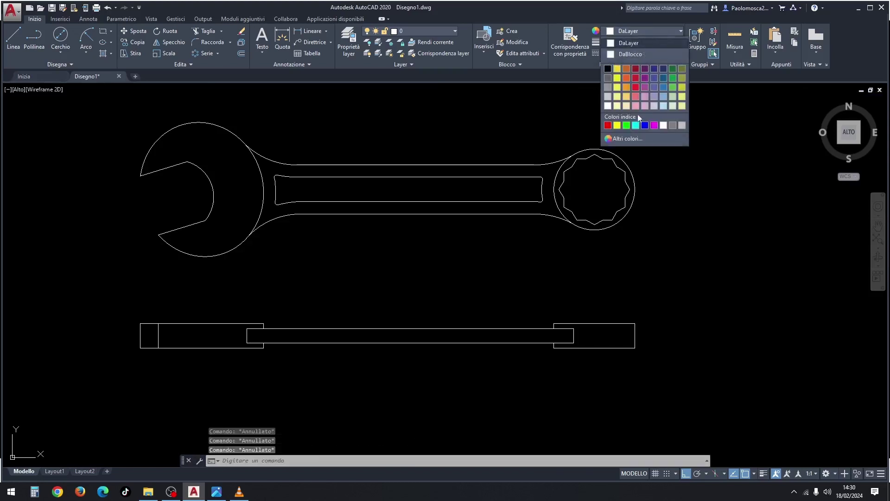
{"action": "left_click", "coordinate": [612, 124]}
Step: Load the TRATTOPUNTO2 dash-dot linetype and make it the current linetype
{"action": "left_click", "coordinate": [642, 53]}
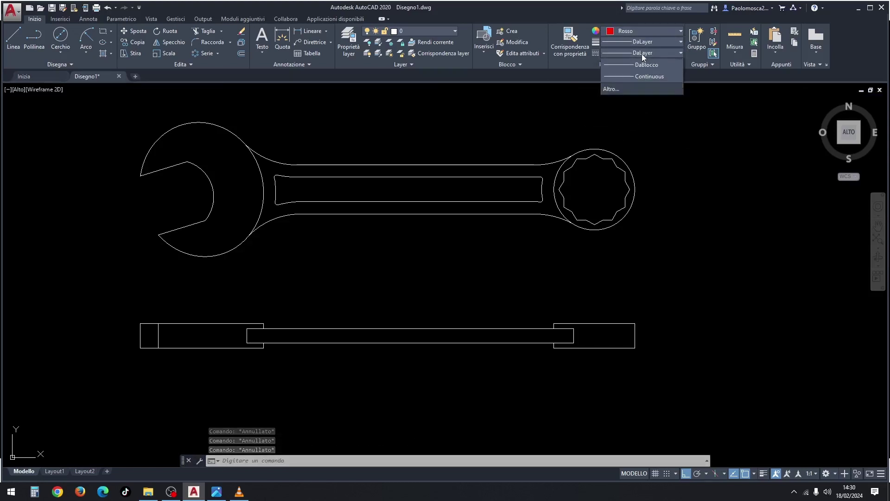
{"action": "left_click", "coordinate": [613, 98]}
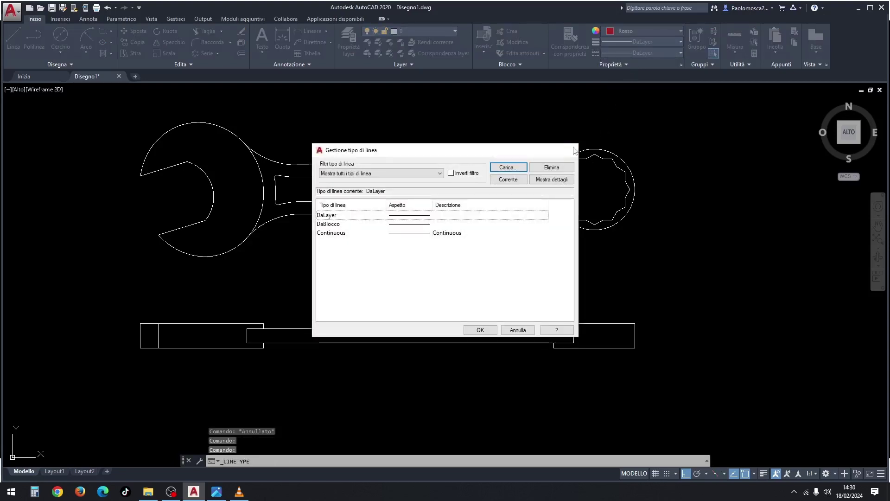
{"action": "left_click", "coordinate": [572, 150]}
{"action": "left_click", "coordinate": [632, 53]}
{"action": "left_click", "coordinate": [614, 101]}
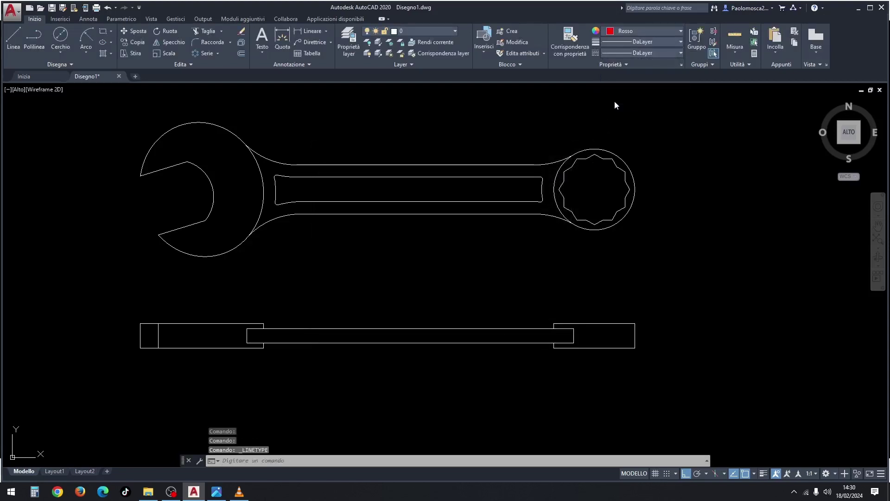
{"action": "left_click", "coordinate": [519, 168]}
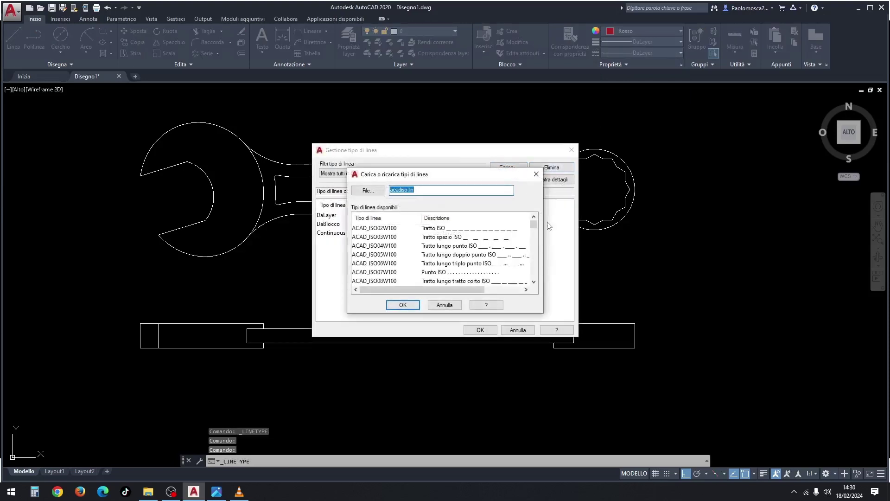
{"action": "left_click_drag", "start_coordinate": [536, 227], "coordinate": [536, 279]}
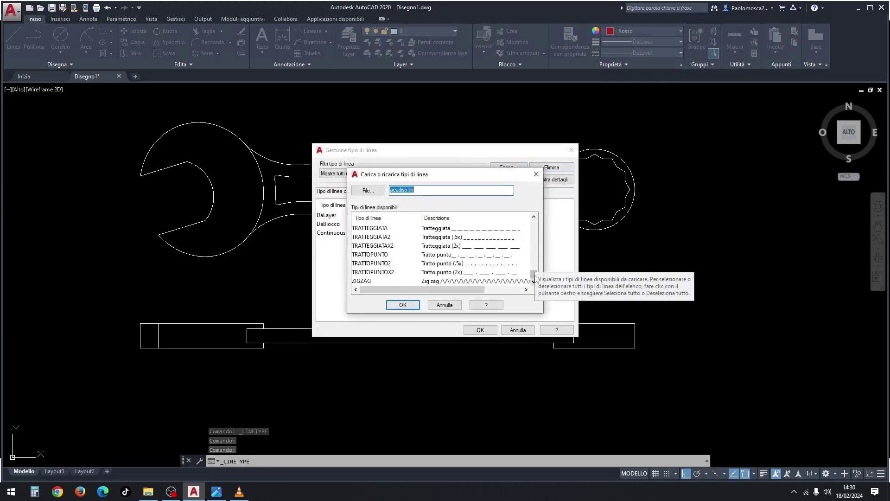
{"action": "left_click", "coordinate": [380, 264]}
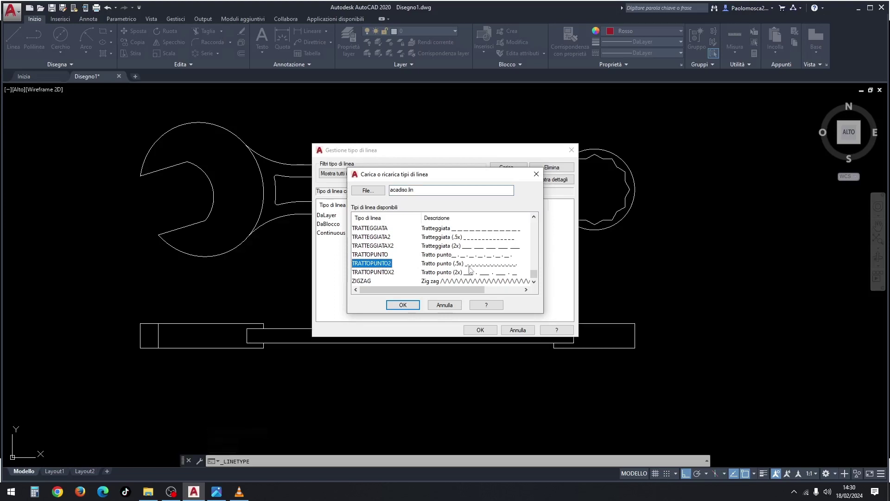
{"action": "left_click", "coordinate": [408, 306]}
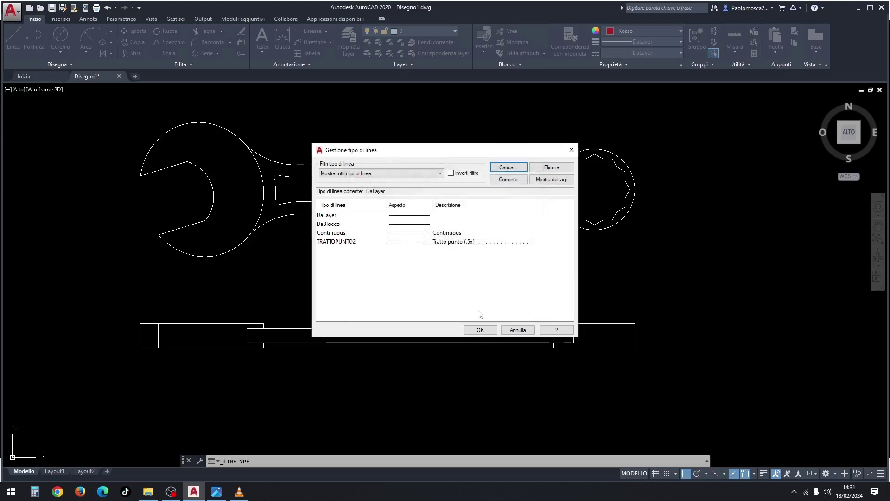
{"action": "left_click", "coordinate": [481, 330]}
{"action": "left_click", "coordinate": [646, 55]}
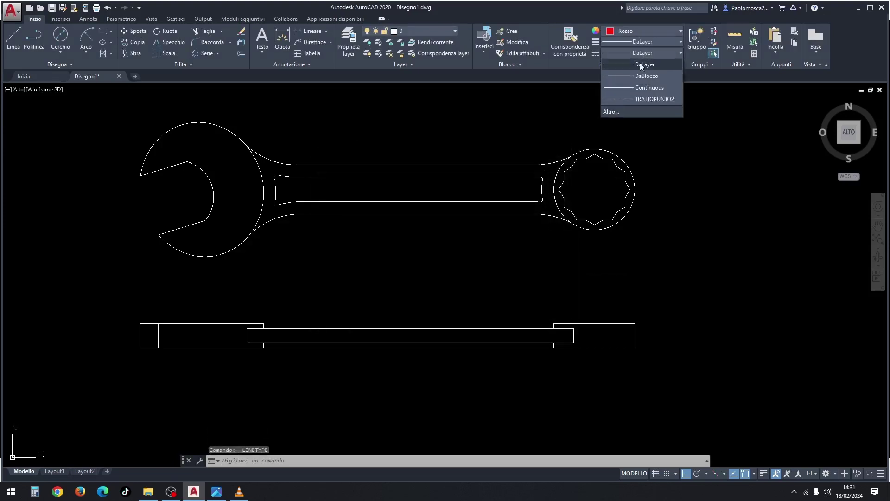
{"action": "left_click", "coordinate": [630, 101]}
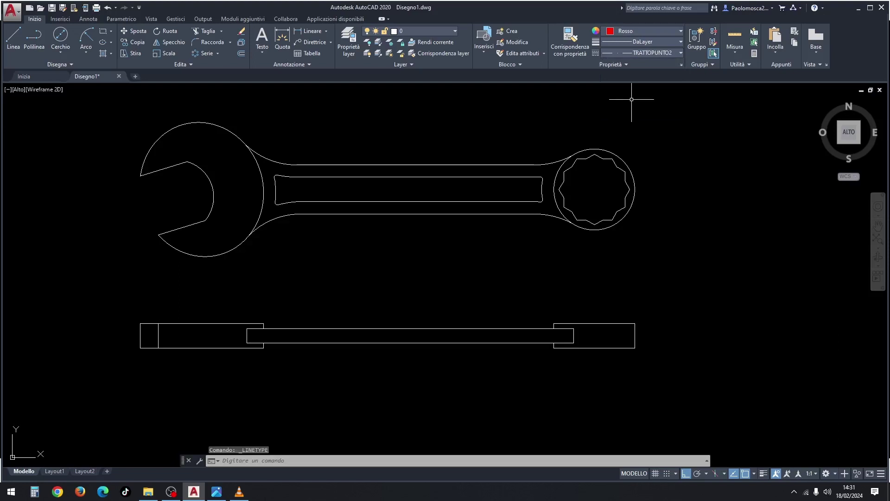
Step: Draw a horizontal centerline from past the open jaw to past the ring's right edge
{"action": "left_click", "coordinate": [17, 37]}
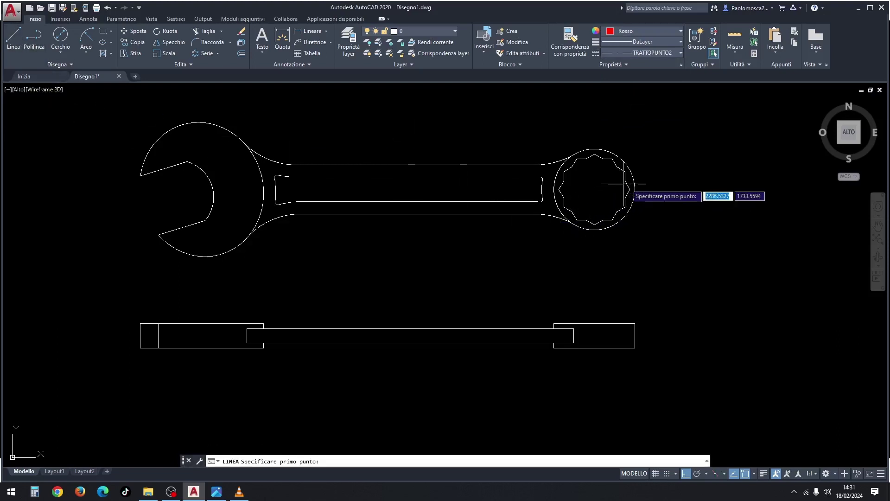
{"action": "left_click", "coordinate": [559, 189]}
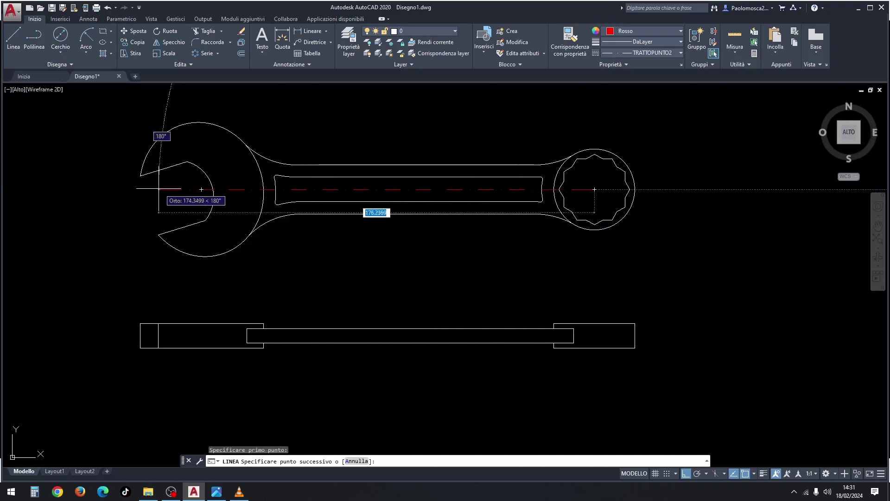
{"action": "left_click", "coordinate": [120, 189]}
{"action": "key", "text": "Escape"}
{"action": "key", "text": "Escape"}
{"action": "left_click", "coordinate": [595, 189]}
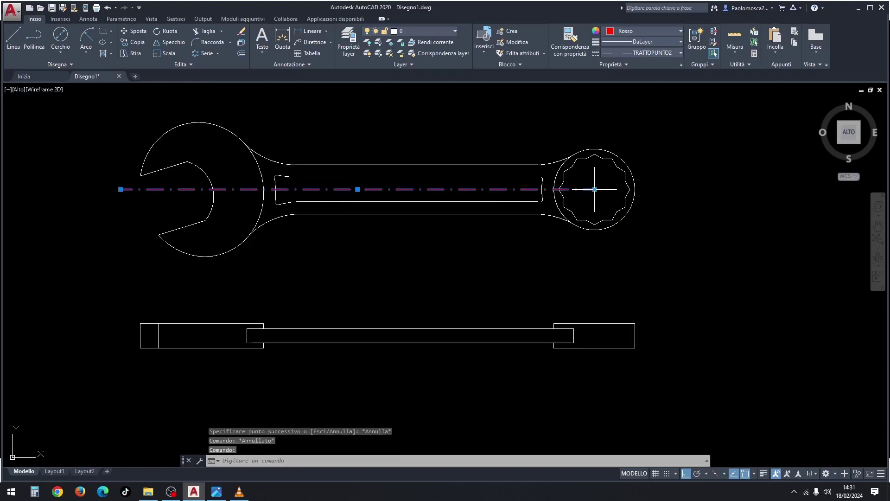
{"action": "left_click", "coordinate": [645, 195]}
{"action": "key", "text": "Escape"}
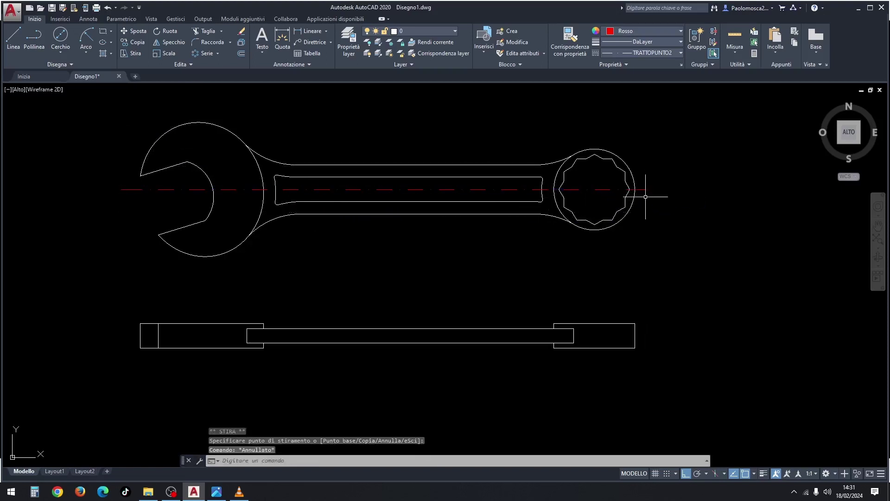
Step: Draw a vertical centerline through the ring centre and extend both ends by 10
{"action": "left_click", "coordinate": [13, 37]}
{"action": "left_click", "coordinate": [594, 190]}
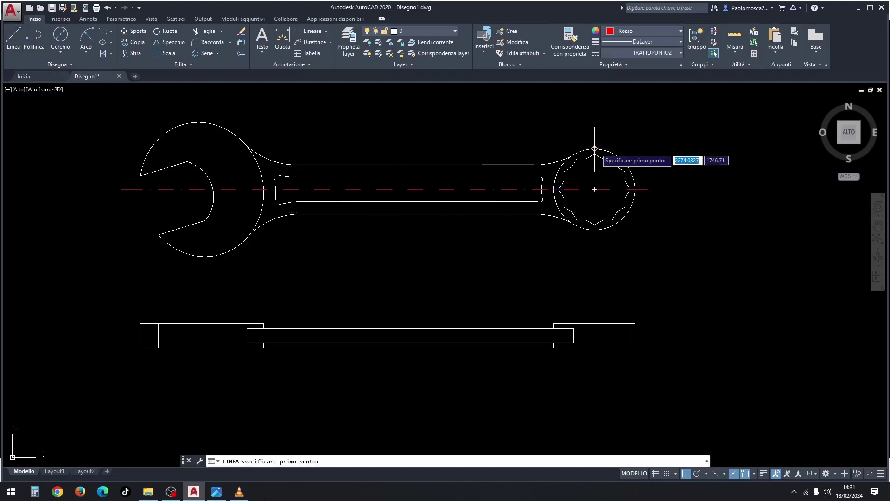
{"action": "left_click", "coordinate": [594, 230]}
{"action": "key", "text": "Escape"}
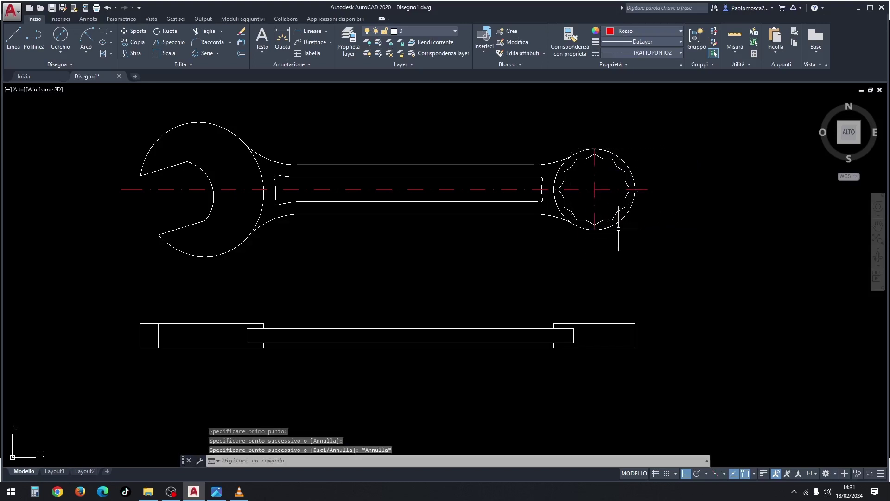
{"action": "left_click", "coordinate": [595, 160]}
{"action": "left_click", "coordinate": [594, 149]}
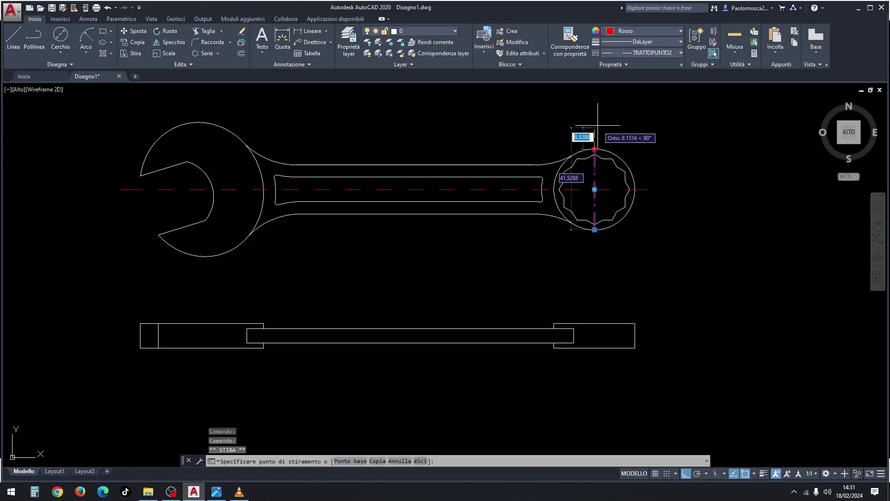
{"action": "type", "text": "0"}
{"action": "key", "text": "Return"}
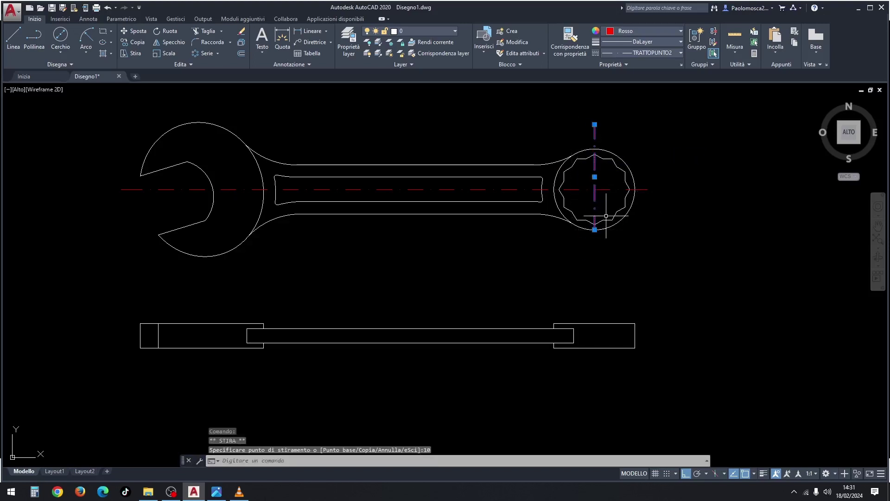
{"action": "left_click", "coordinate": [595, 229]}
{"action": "type", "text": "10"}
{"action": "key", "text": "Return"}
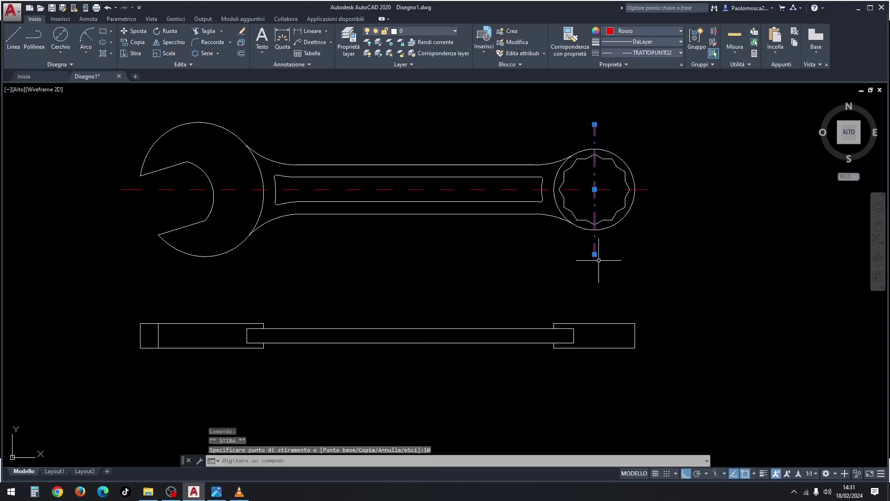
{"action": "key", "text": "Escape"}
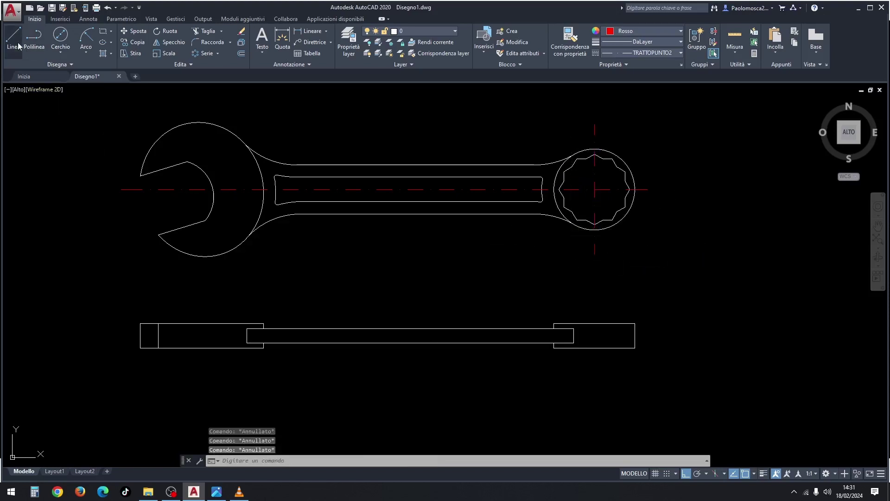
Step: Draw a vertical line across the side view's ring end, from its top edge to its bottom edge
{"action": "left_click", "coordinate": [13, 38]}
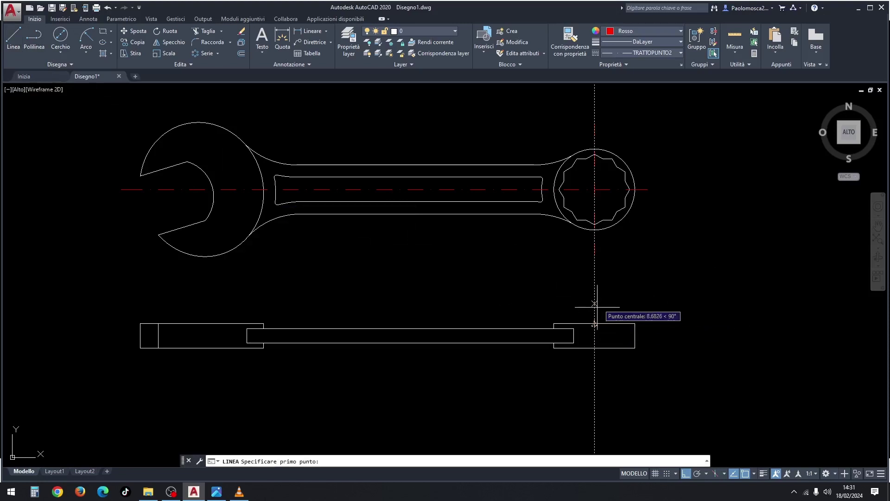
{"action": "left_click", "coordinate": [594, 323]}
{"action": "left_click", "coordinate": [594, 347]}
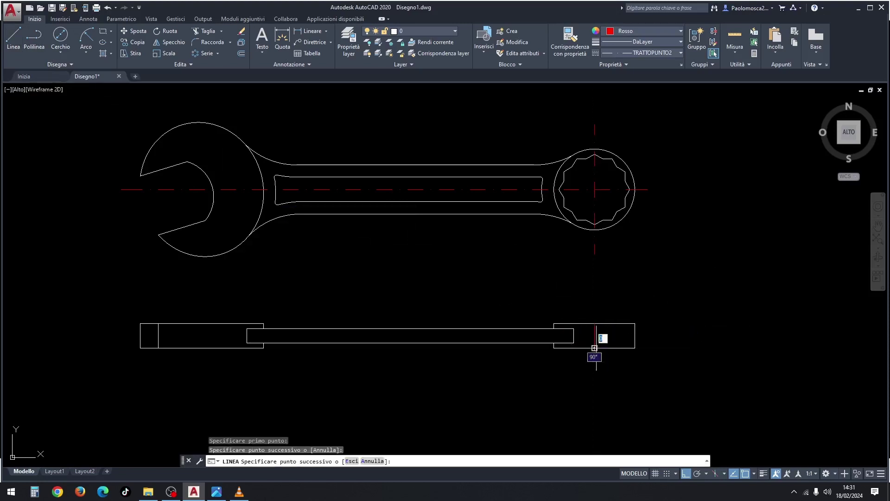
{"action": "key", "text": "Escape"}
{"action": "key", "text": "Escape"}
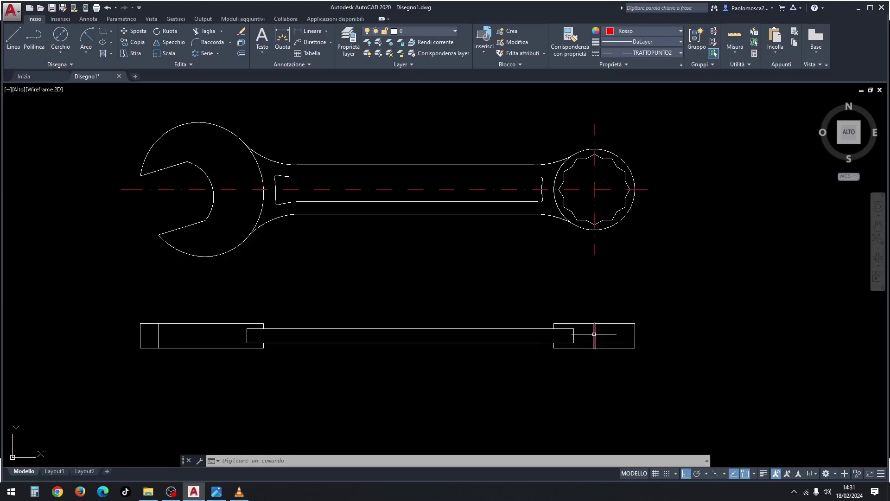
Step: Lengthen both ends of the side-view centerline by 10 units past the strip edges
{"action": "left_click", "coordinate": [593, 333]}
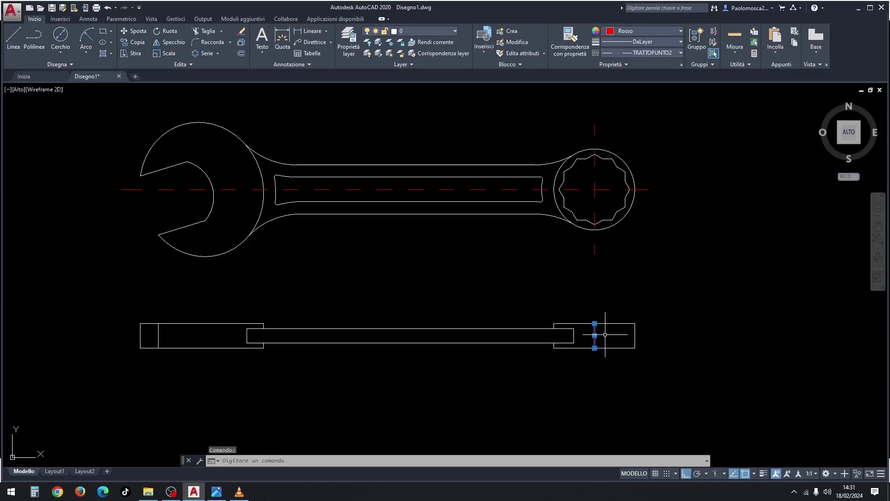
{"action": "left_click", "coordinate": [594, 323]}
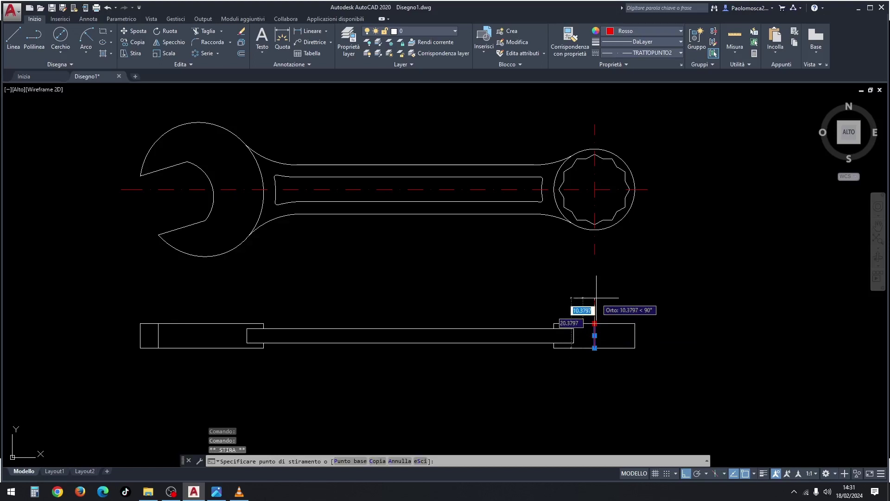
{"action": "type", "text": "10"}
{"action": "key", "text": "Return"}
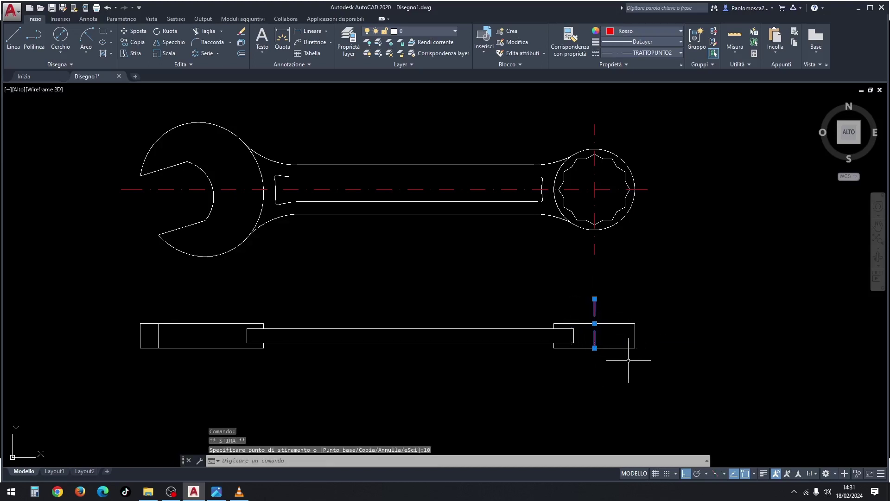
{"action": "left_click", "coordinate": [594, 347]}
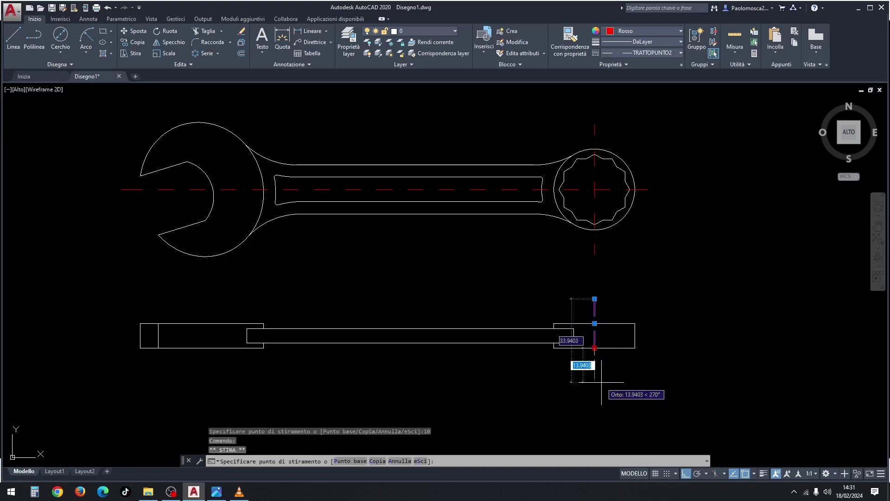
{"action": "type", "text": "10"}
{"action": "key", "text": "Return"}
{"action": "key", "text": "Escape"}
{"action": "key", "text": "Escape"}
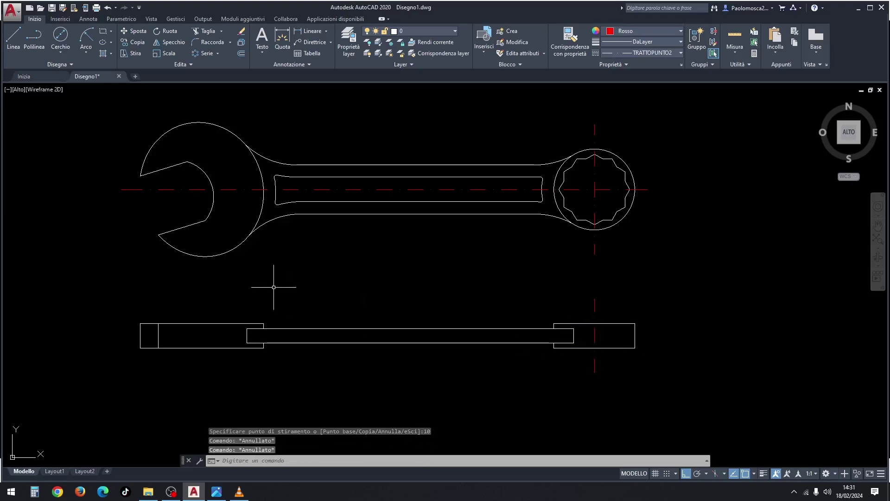
{"action": "middle_click_drag", "start_coordinate": [292, 276], "coordinate": [386, 282]}
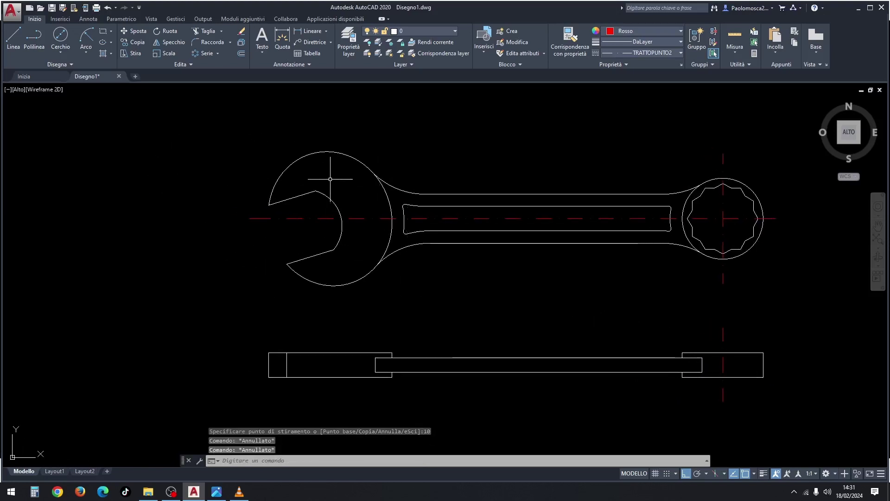
Step: Draw a 30-unit line at 17° from the jaw centre
{"action": "left_click", "coordinate": [13, 37]}
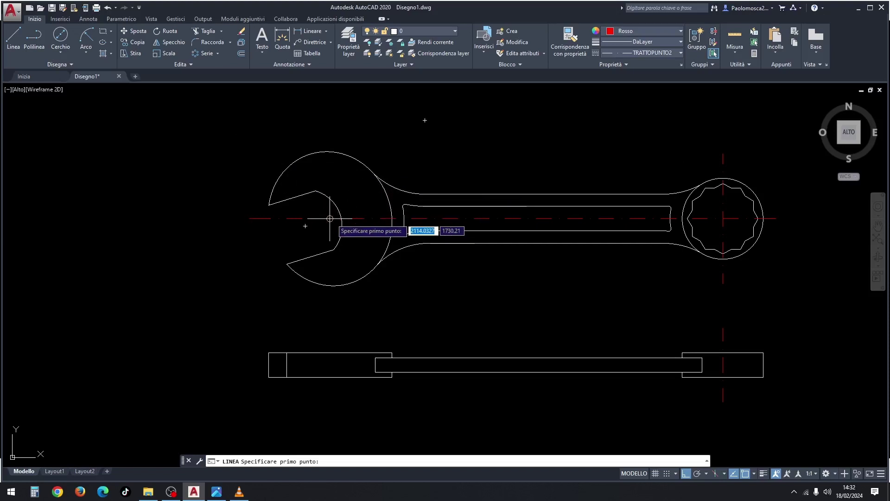
{"action": "left_click", "coordinate": [331, 218]}
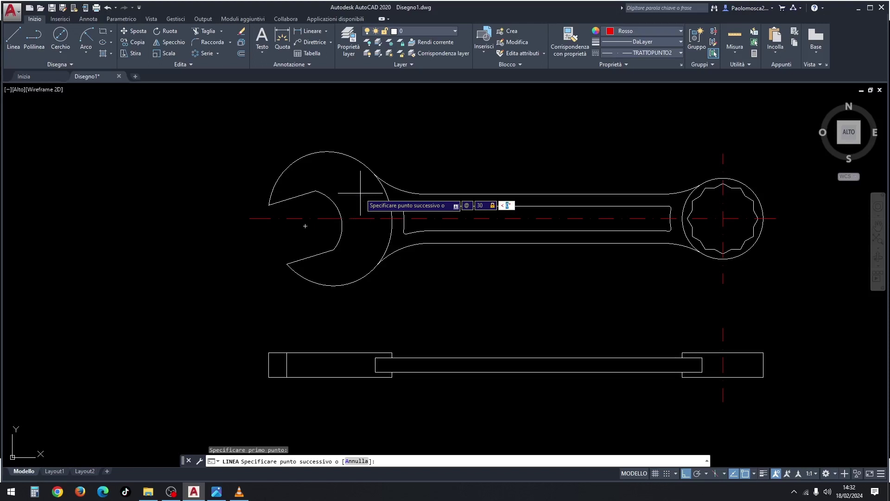
{"action": "key", "text": "Escape"}
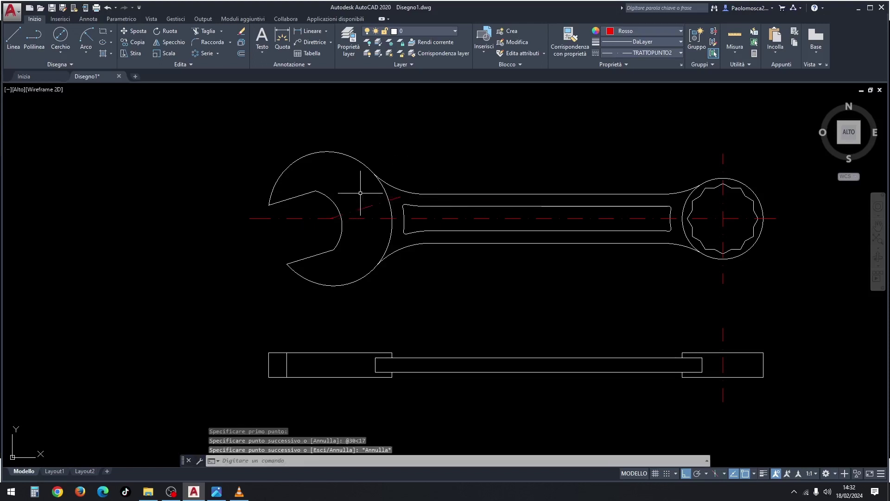
Step: With Ortho off, extend the 17° jaw line's other end by 30 units
{"action": "left_click", "coordinate": [363, 206]}
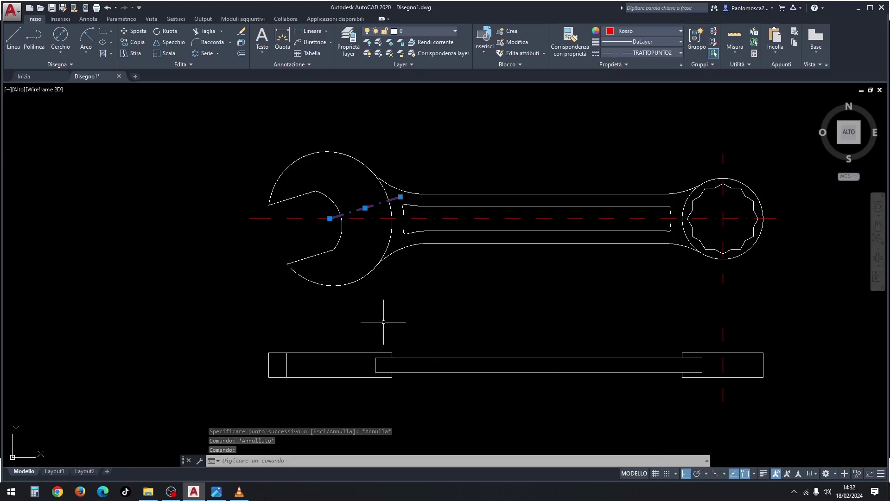
{"action": "key", "text": "F8"}
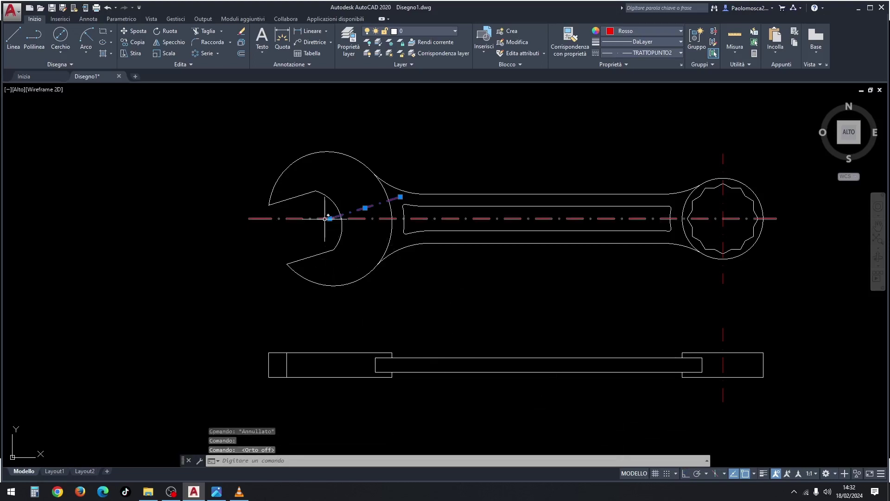
{"action": "left_click", "coordinate": [329, 218]}
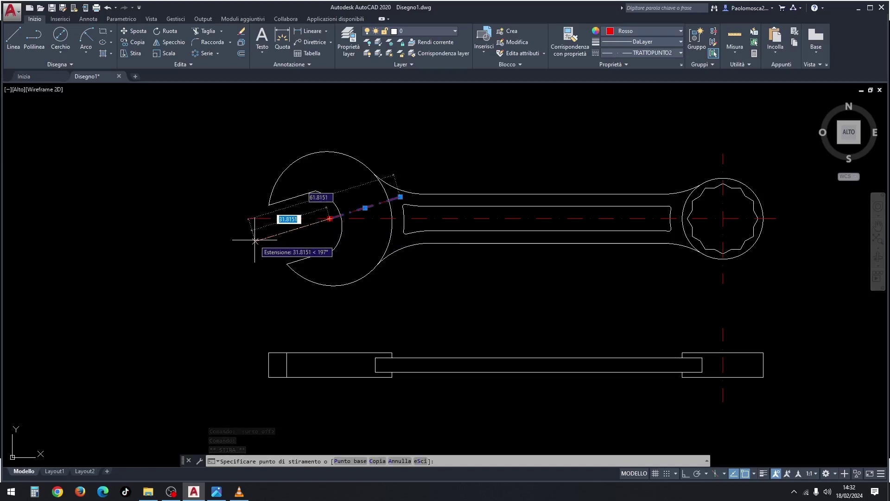
{"action": "type", "text": "30"}
{"action": "key", "text": "Return"}
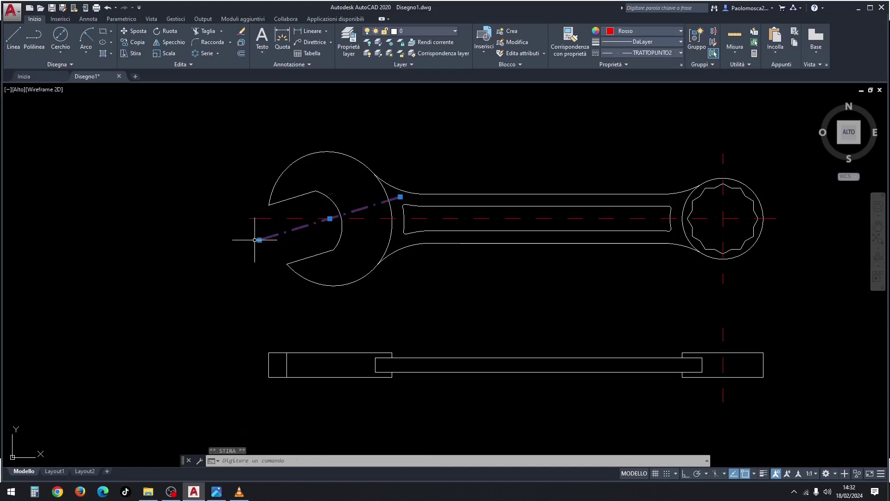
{"action": "key", "text": "Escape"}
Step: Draw a 32.5-unit line at 107° from the jaw centre
{"action": "left_click", "coordinate": [13, 37]}
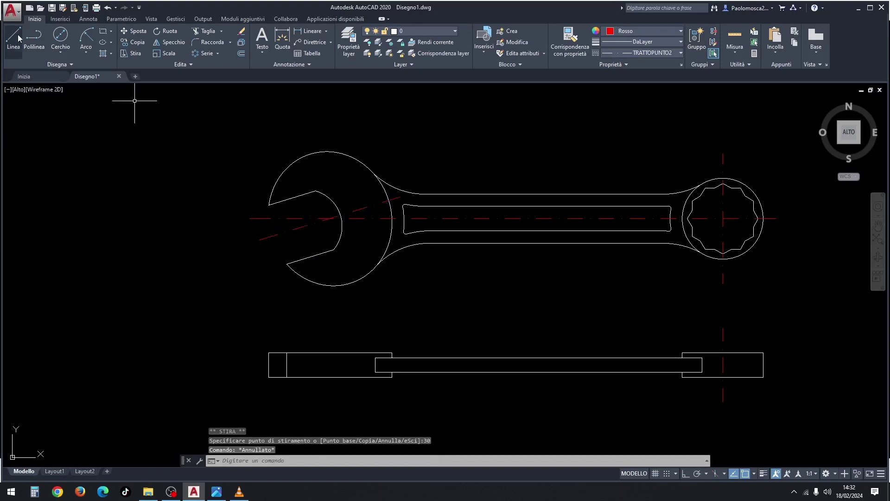
{"action": "left_click", "coordinate": [329, 218]}
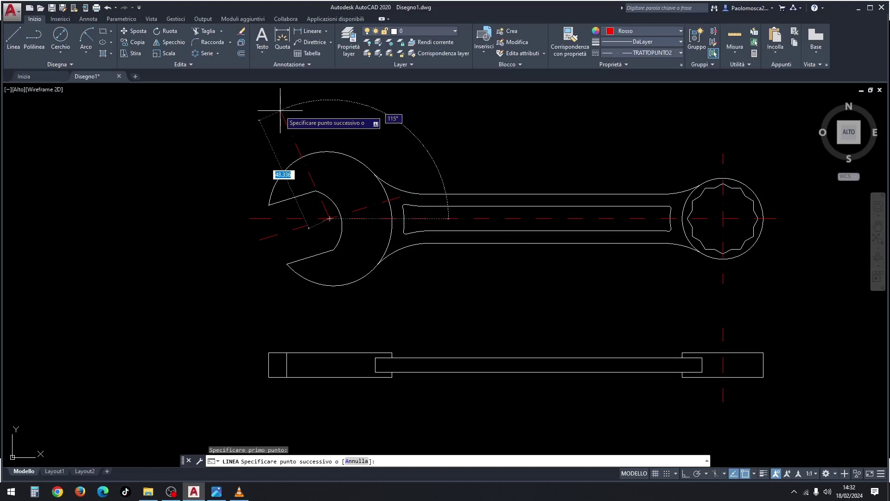
{"action": "type", "text": "@"}
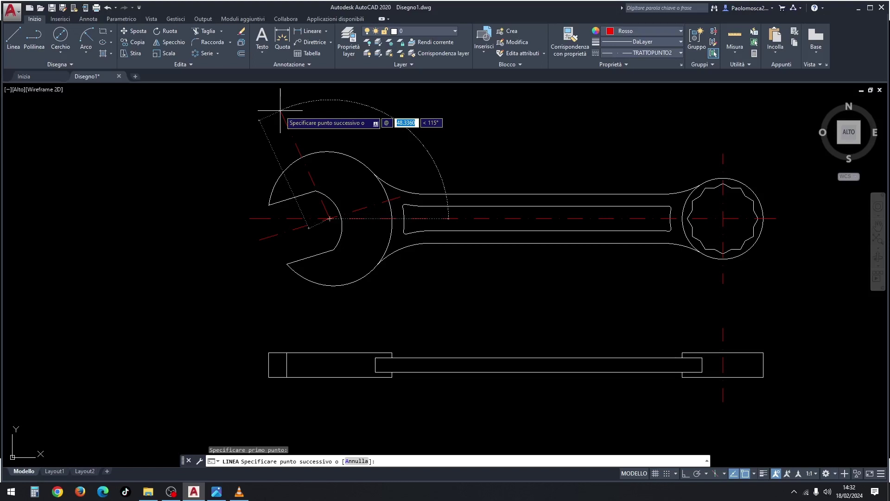
{"action": "type", "text": "32.5"}
{"action": "key", "text": "Tab"}
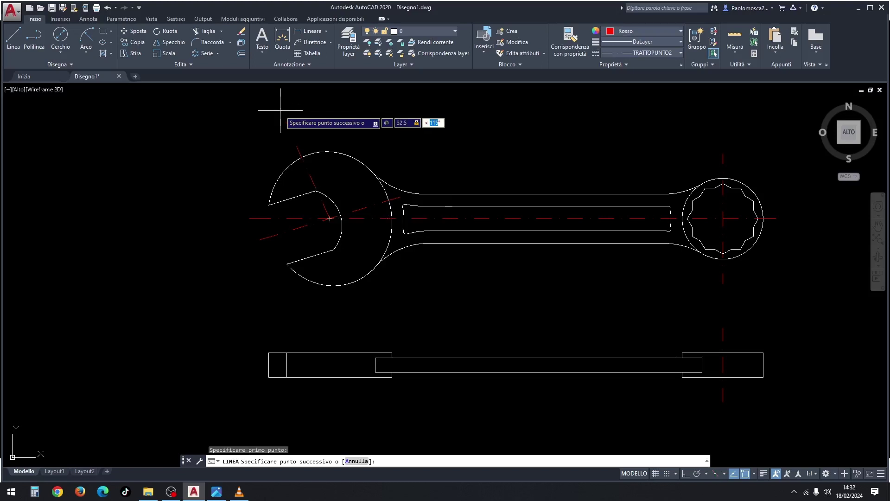
{"action": "type", "text": "107"}
{"action": "key", "text": "Return"}
{"action": "key", "text": "Escape"}
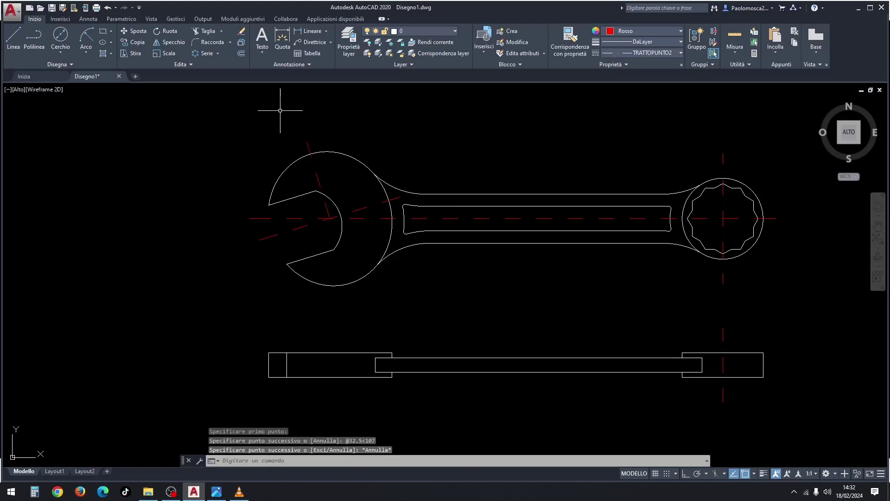
Step: Extend the 107° jaw line's opposite end by 32.5 units past the jaw centre
{"action": "left_click", "coordinate": [319, 180]}
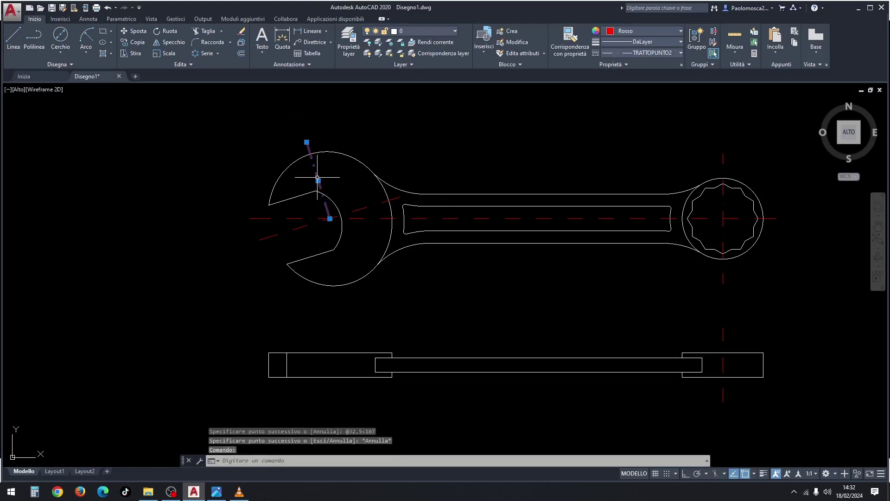
{"action": "left_click", "coordinate": [330, 218]}
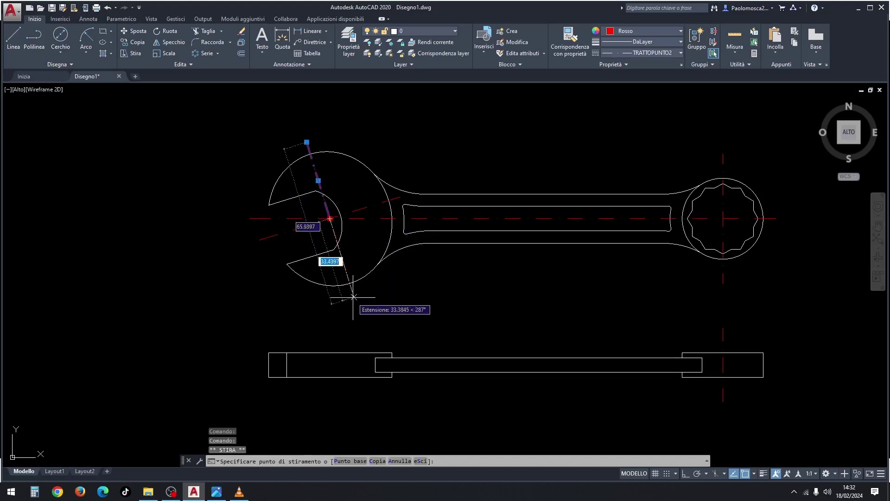
{"action": "type", "text": "32.5"}
{"action": "key", "text": "Return"}
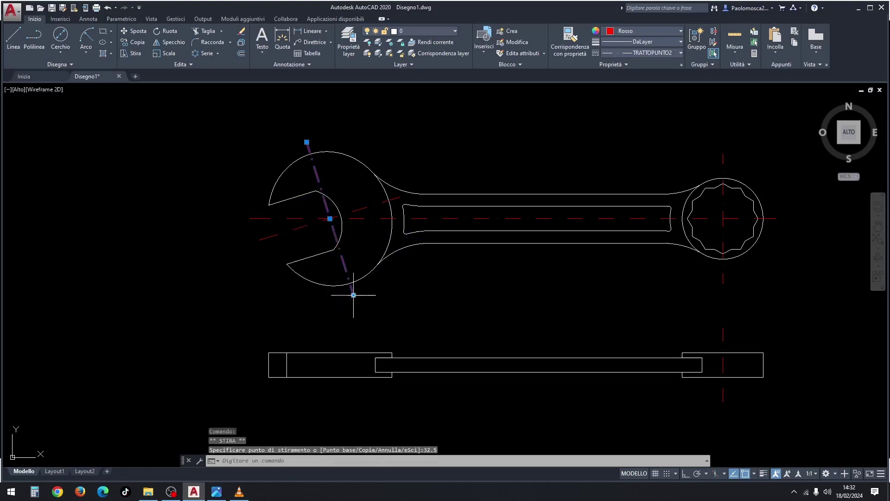
{"action": "key", "text": "Escape"}
{"action": "key", "text": "Escape"}
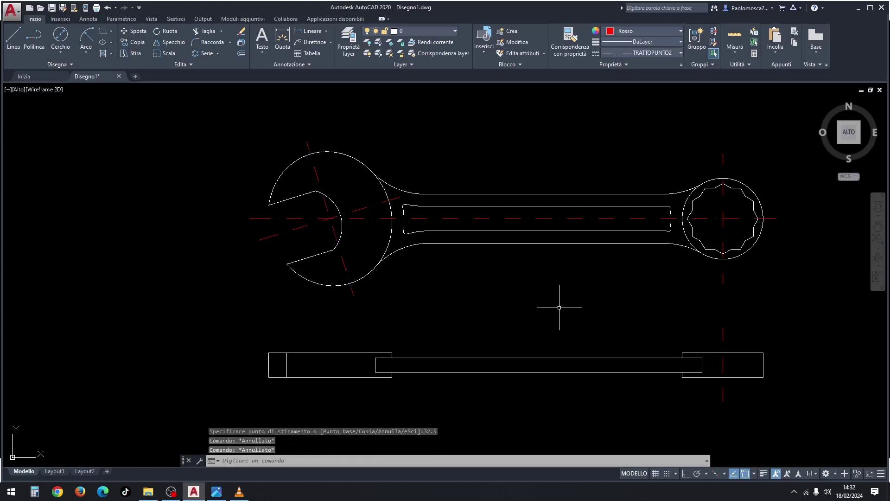
{"action": "scroll", "coordinate": [562, 308], "scroll_direction": "down", "scroll_amount": 2}
{"action": "mouse_move", "coordinate": [460, 300]}
{"action": "middle_mouse_down"}
{"action": "mouse_move", "coordinate": [440, 294]}
{"action": "mouse_move", "coordinate": [512, 301]}
{"action": "middle_mouse_up"}
{"action": "scroll", "coordinate": [450, 295], "scroll_direction": "up", "scroll_amount": 2}
{"action": "scroll", "coordinate": [527, 298], "scroll_direction": "up", "scroll_amount": 2}
{"action": "scroll", "coordinate": [527, 298], "scroll_direction": "down", "scroll_amount": 2}
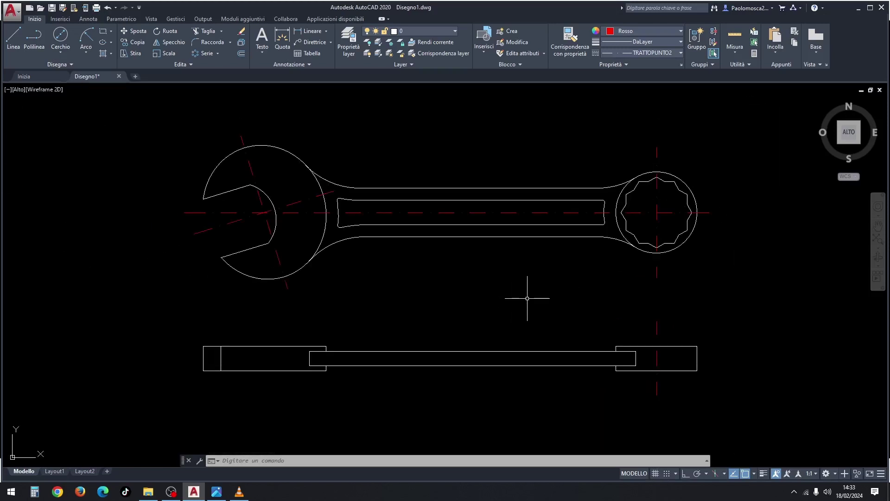